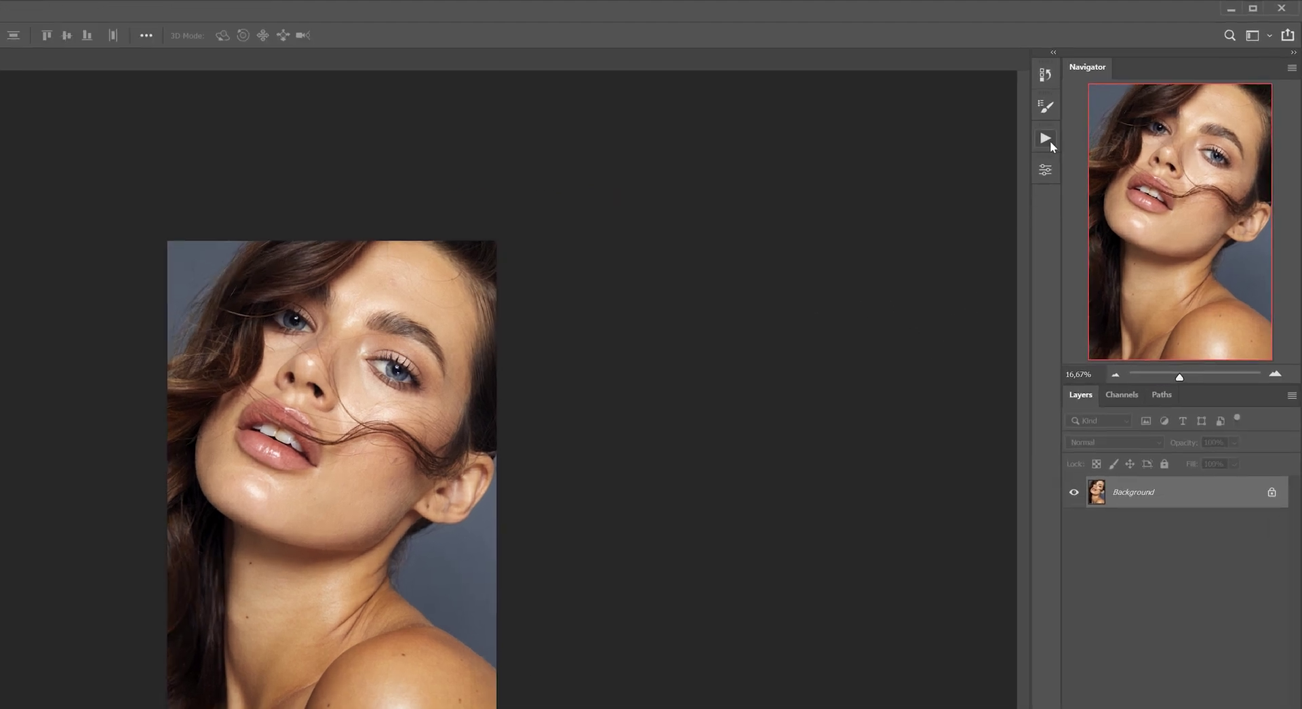
Step: Show the Actions panel beside the portrait
left_click(1048, 141)
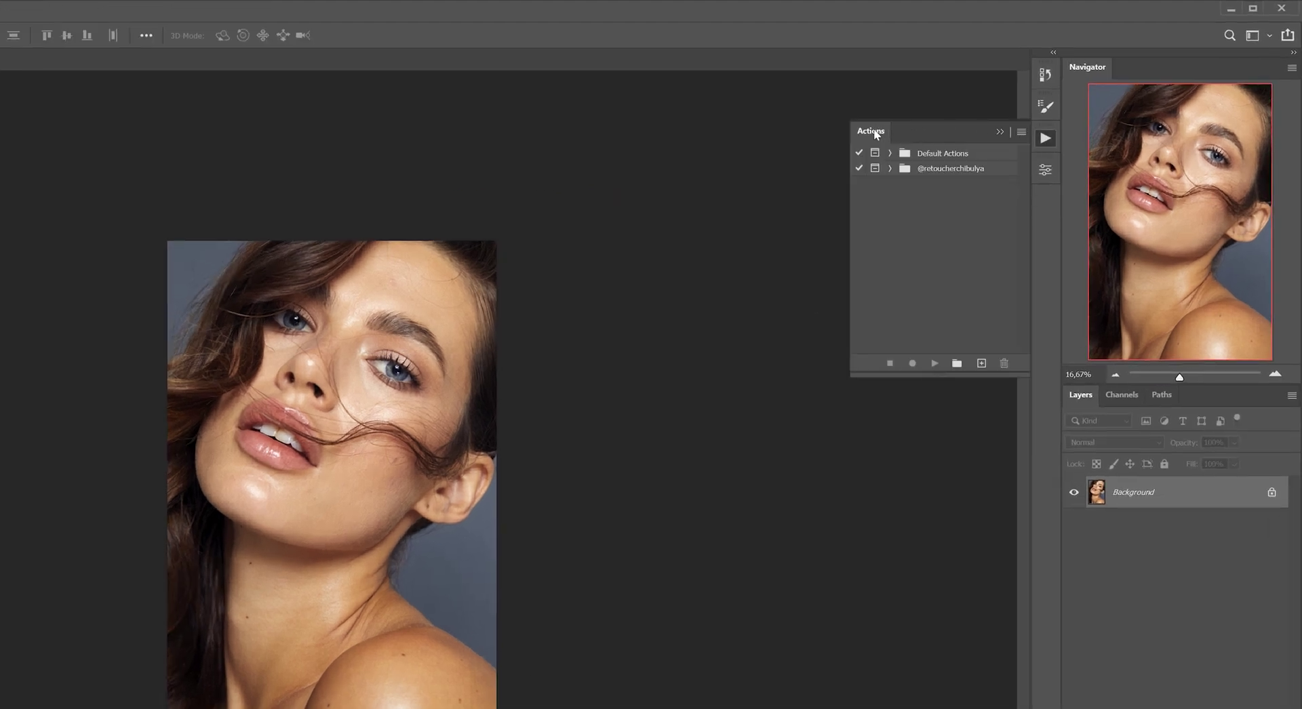
left_click(1046, 141)
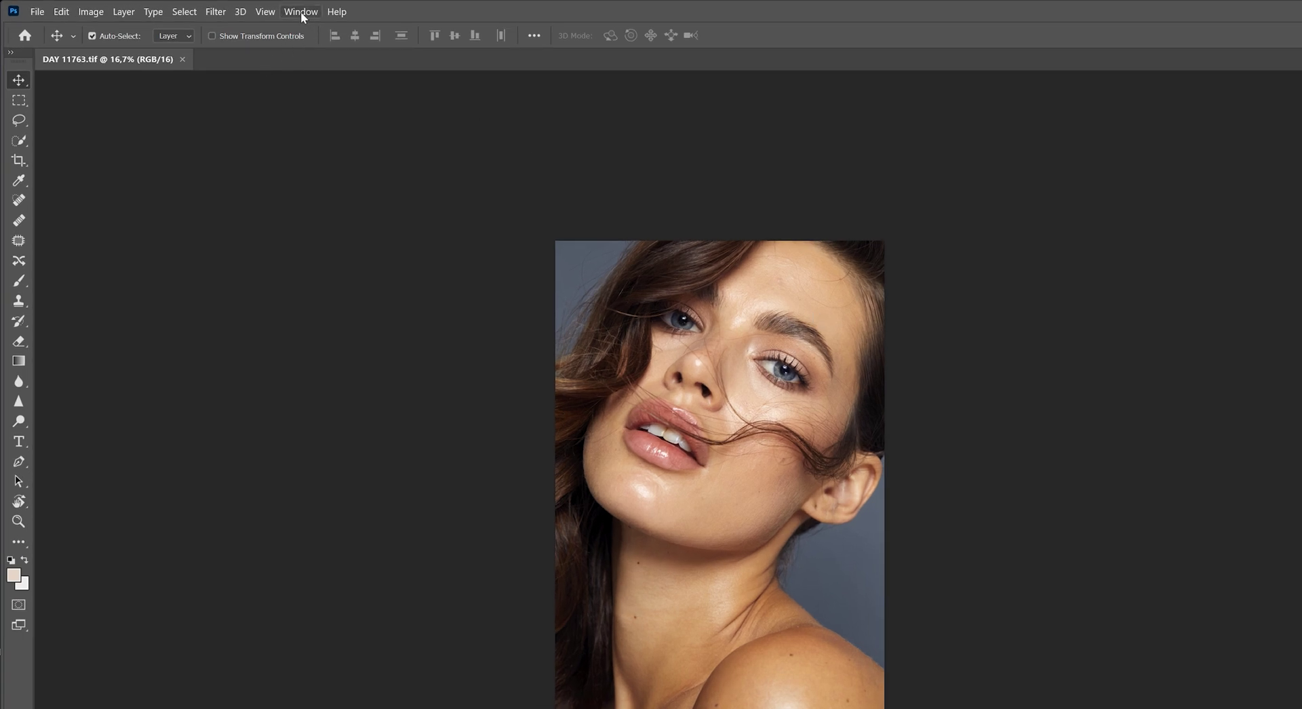
left_click(301, 14)
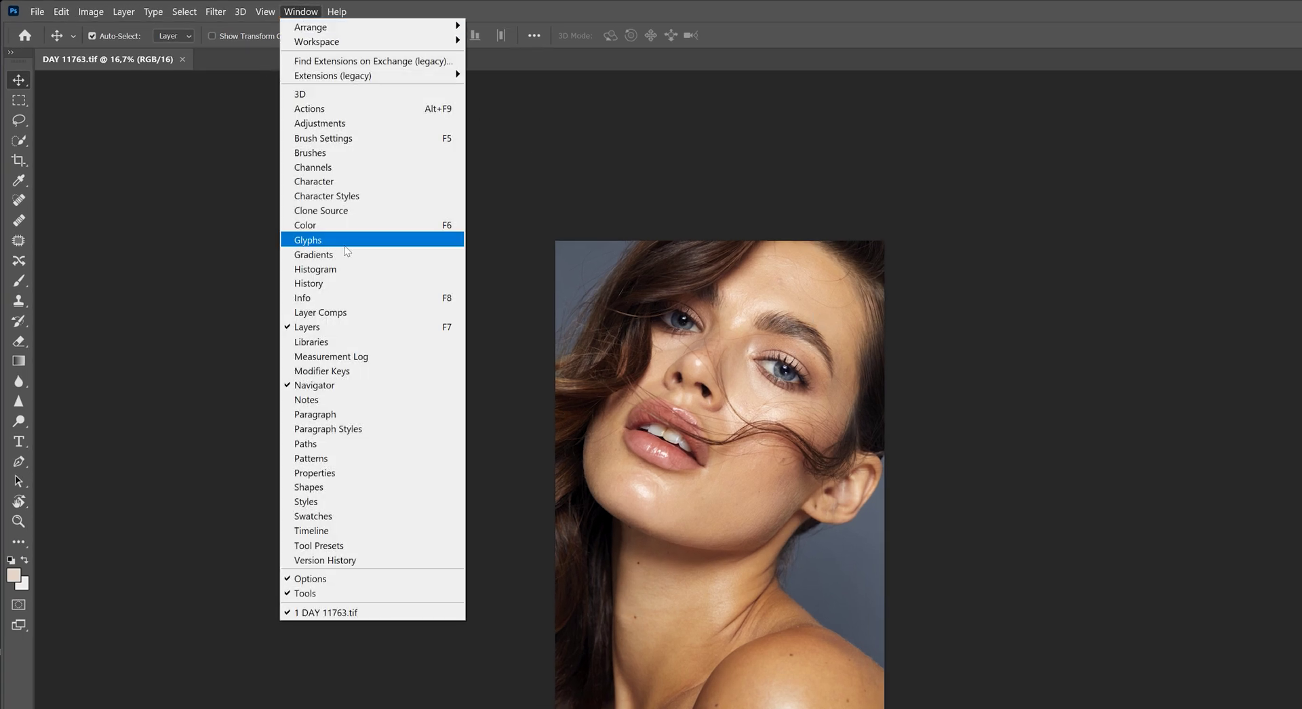
left_click(337, 109)
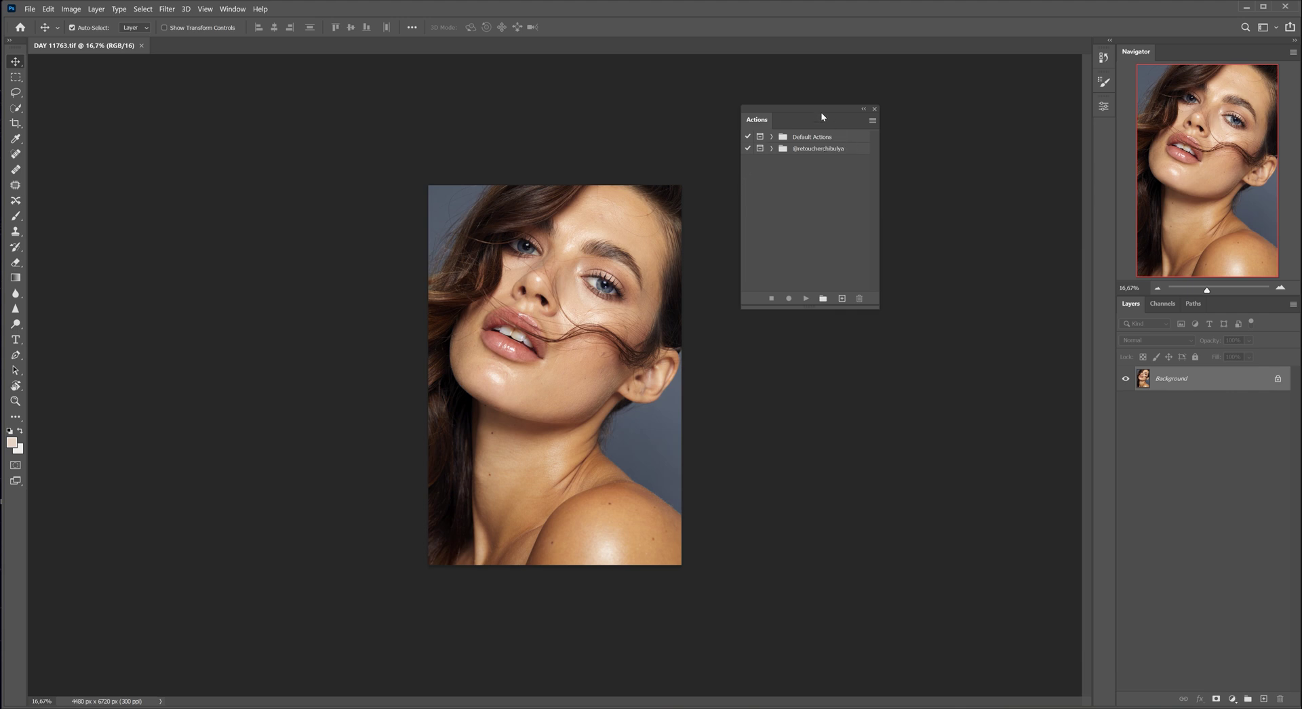
left_click_drag(821, 113, 1103, 99)
left_click(1103, 104)
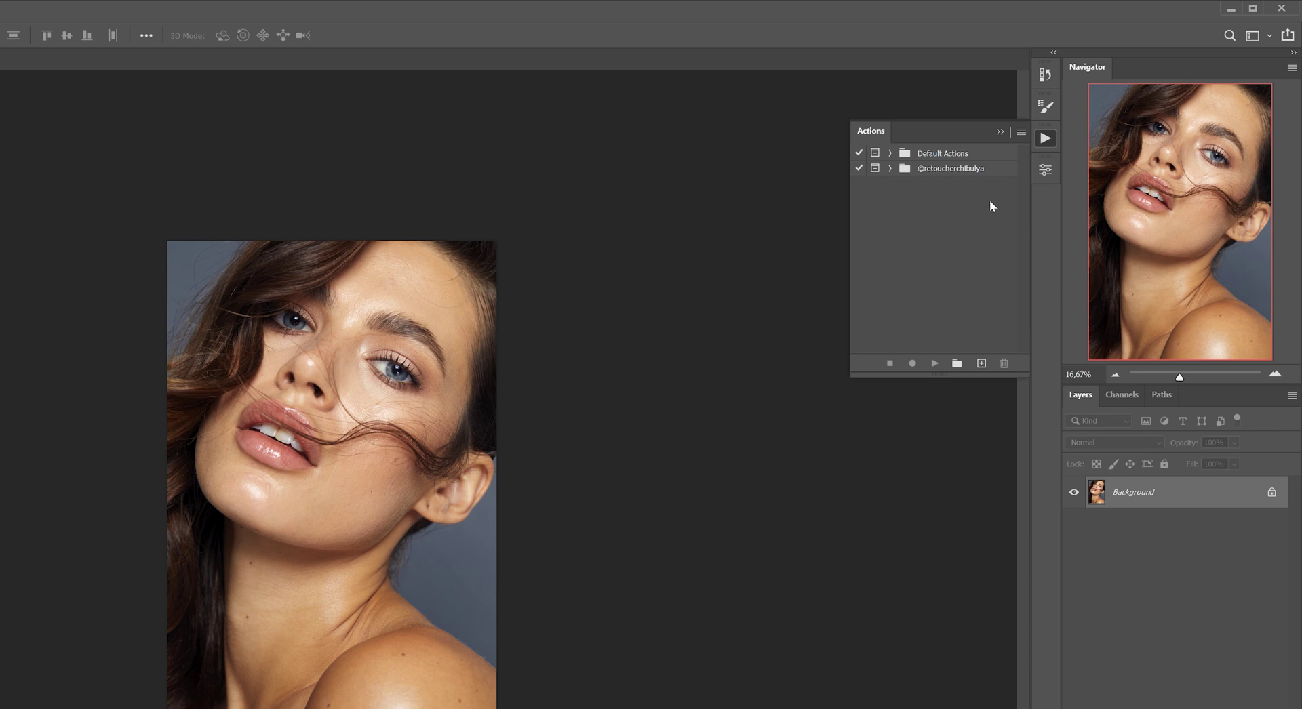
Step: Load the retoucher's action set from its file into the Actions panel
left_click(1022, 133)
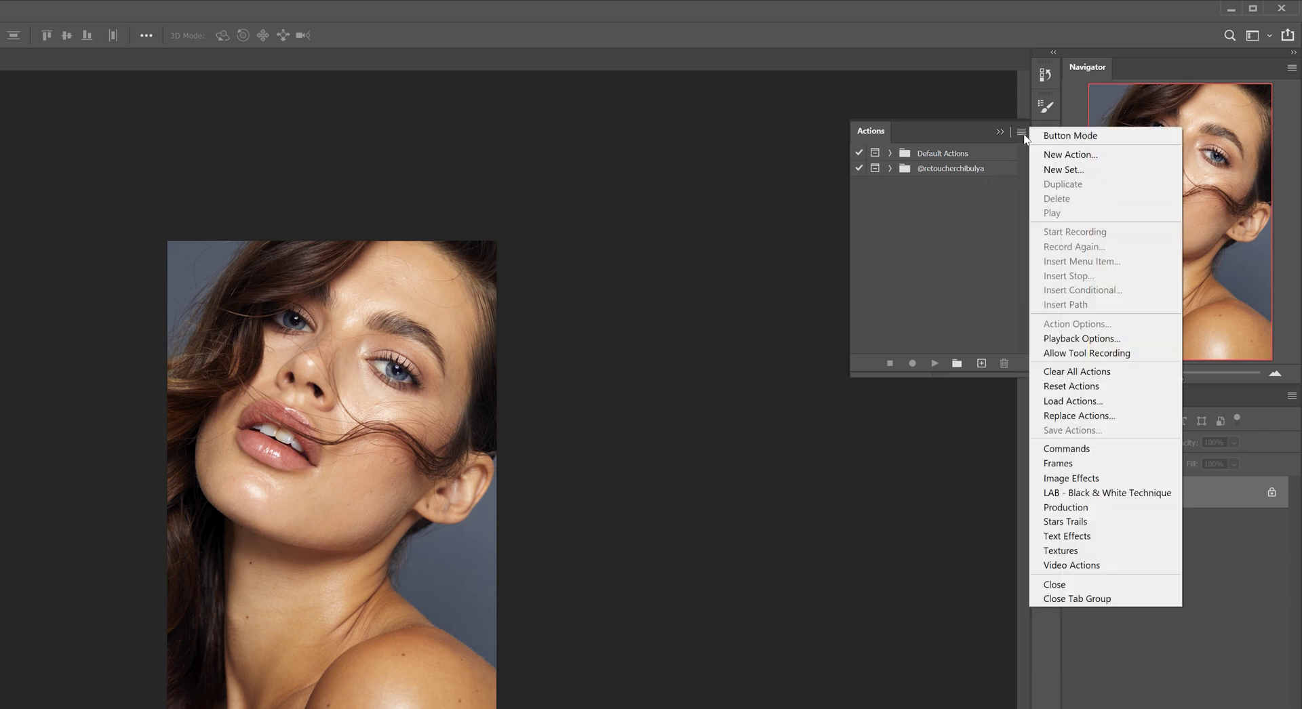
left_click(1079, 400)
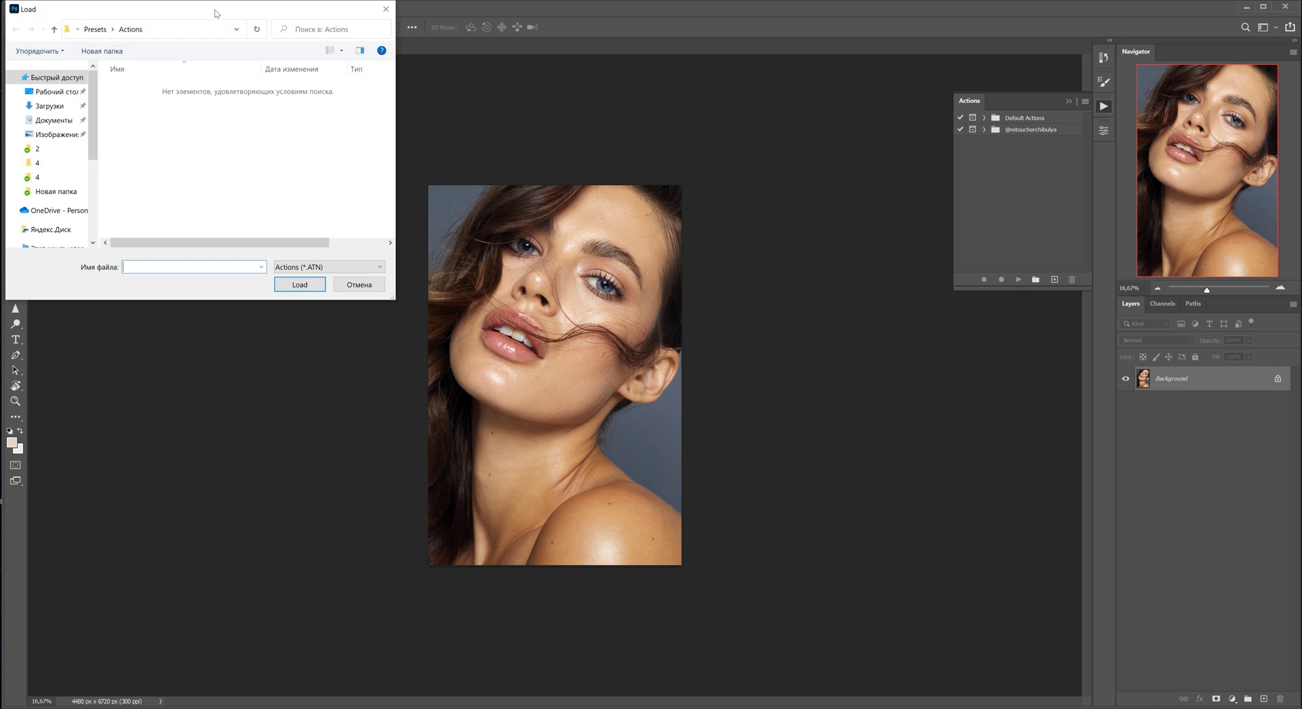
left_click_drag(215, 13, 245, 44)
left_click(86, 123)
left_click_drag(421, 163, 426, 219)
double_click(246, 182)
left_click(385, 129)
left_click(331, 316)
left_click(984, 142)
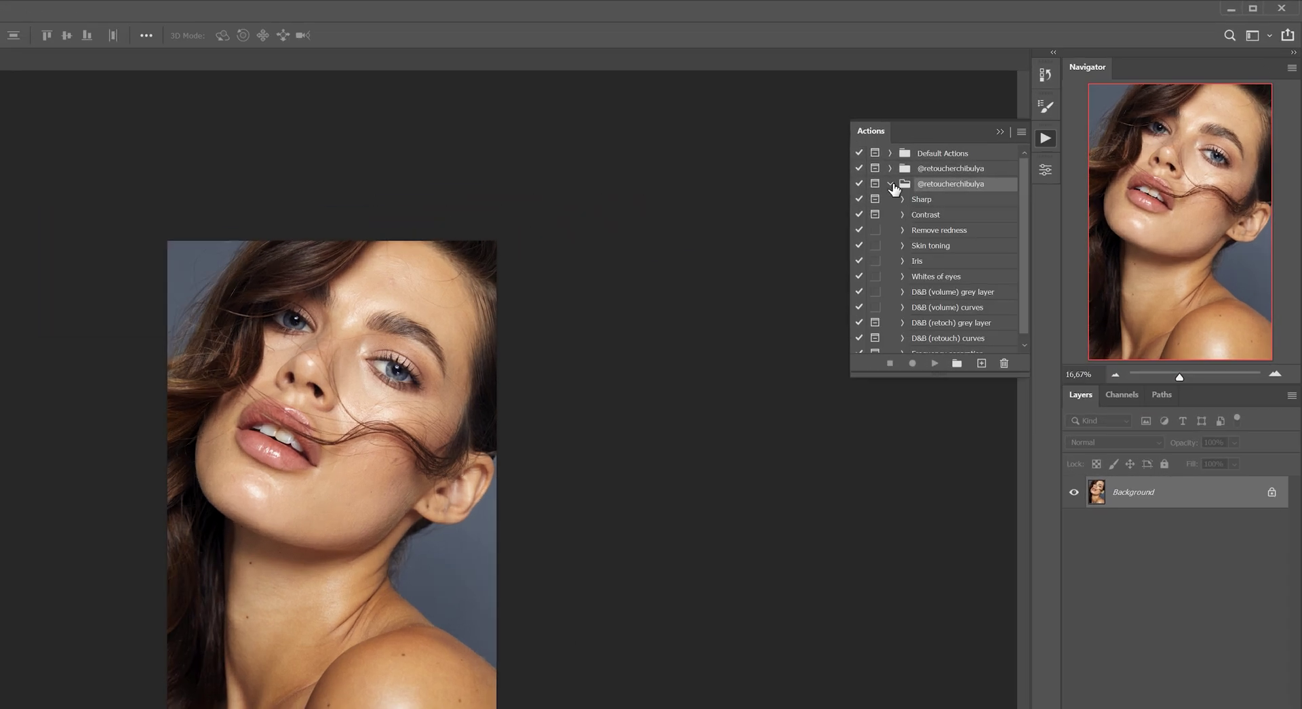
Step: Collapse the newly loaded action set, expand the earlier retouching set and play its Frequency separation action
left_click(891, 184)
left_click(890, 168)
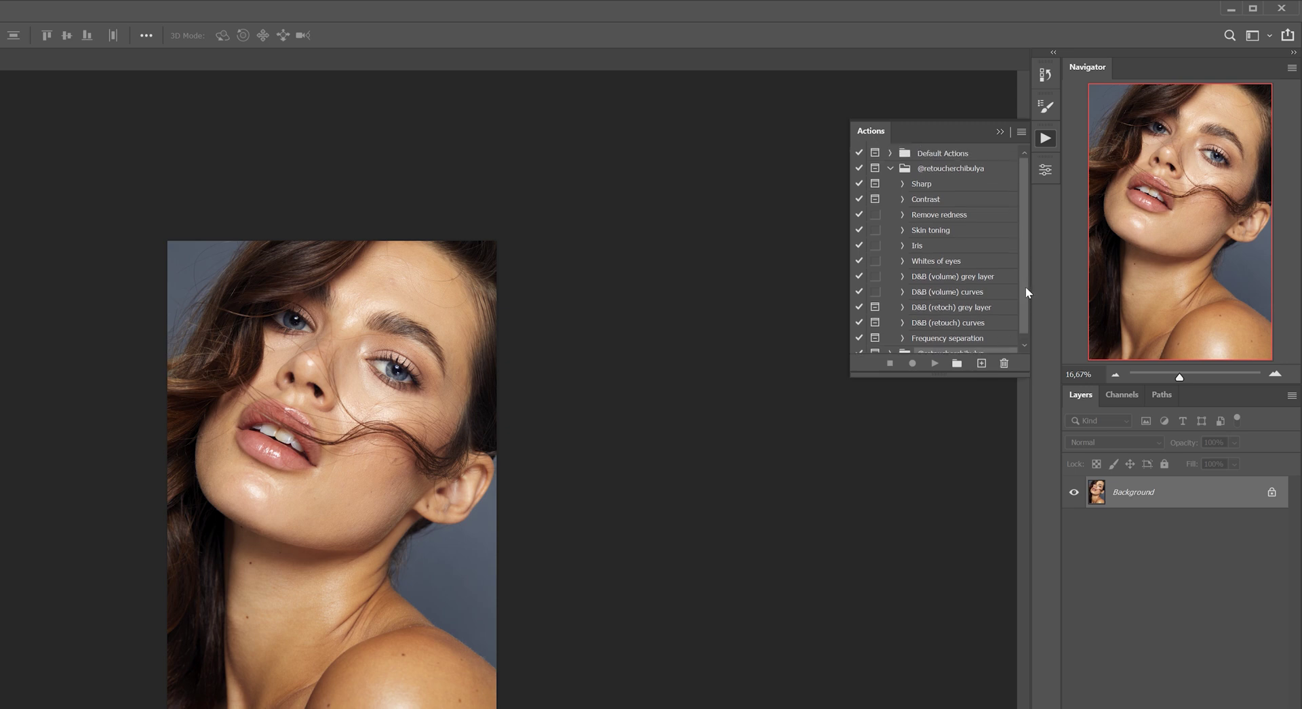
scroll(1027, 293, "down", 1)
left_click(947, 332)
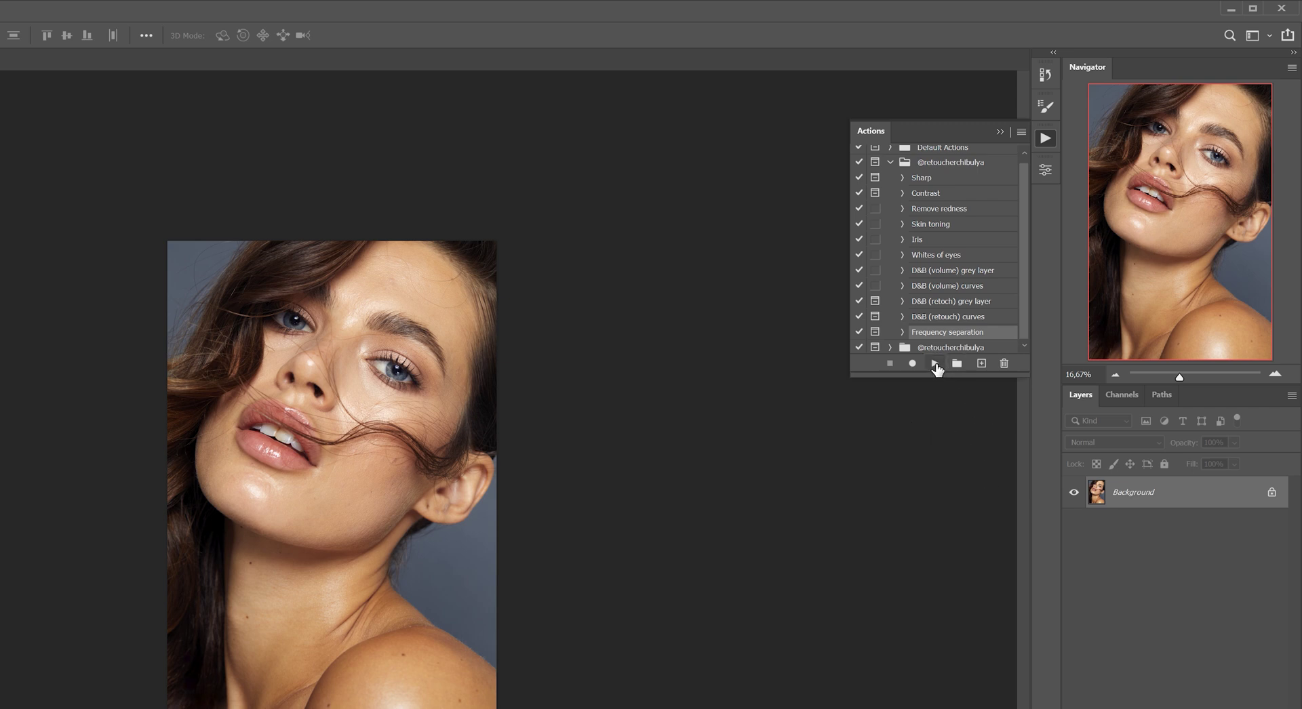
left_click(935, 367)
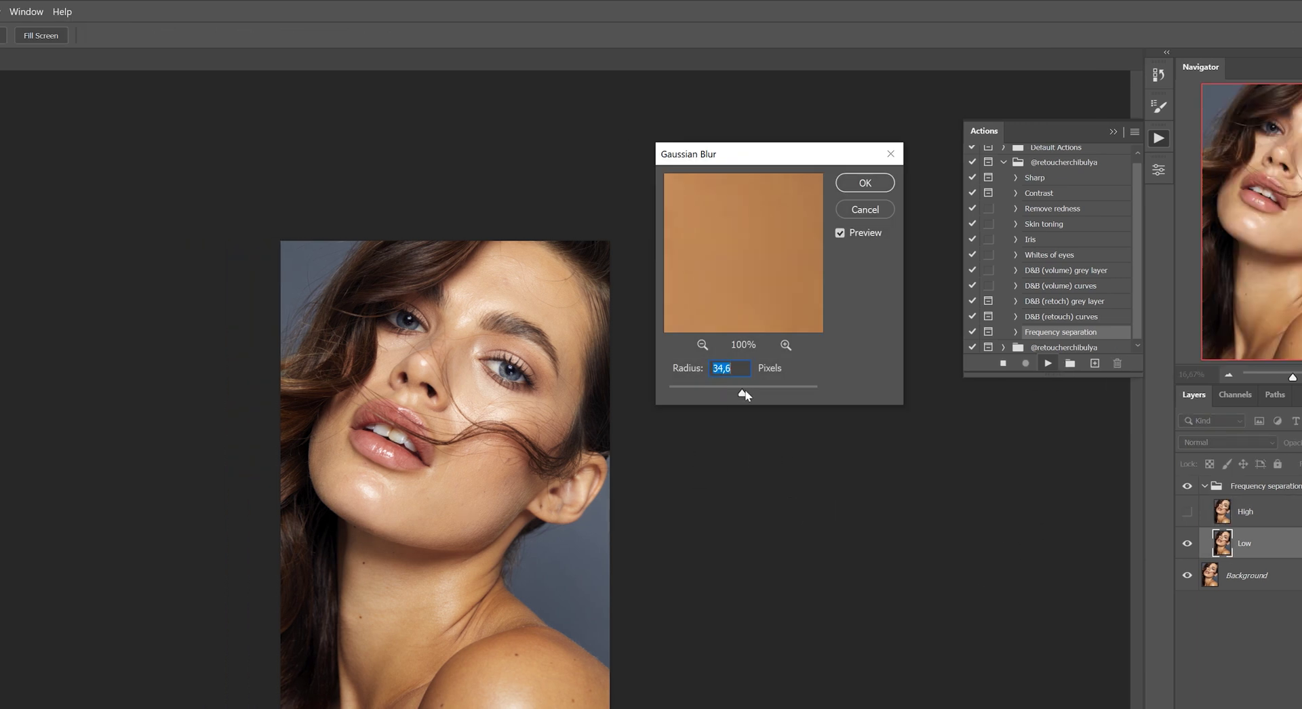
Step: Set the Low layer's Gaussian Blur radius to 4,5 pixels and accept the Apply Image settings for the High layer
left_click_drag(745, 395, 708, 395)
scroll(552, 360, "up", 3)
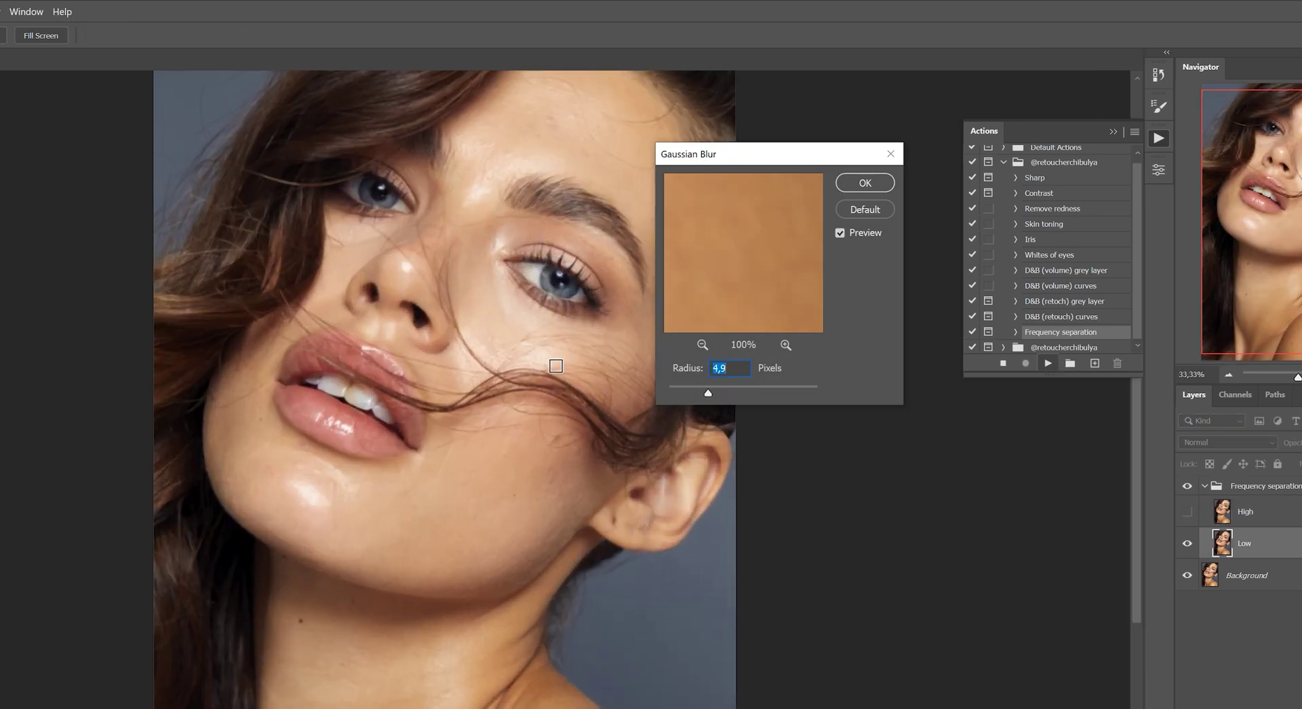
left_click_drag(547, 290, 509, 562)
left_click(840, 234)
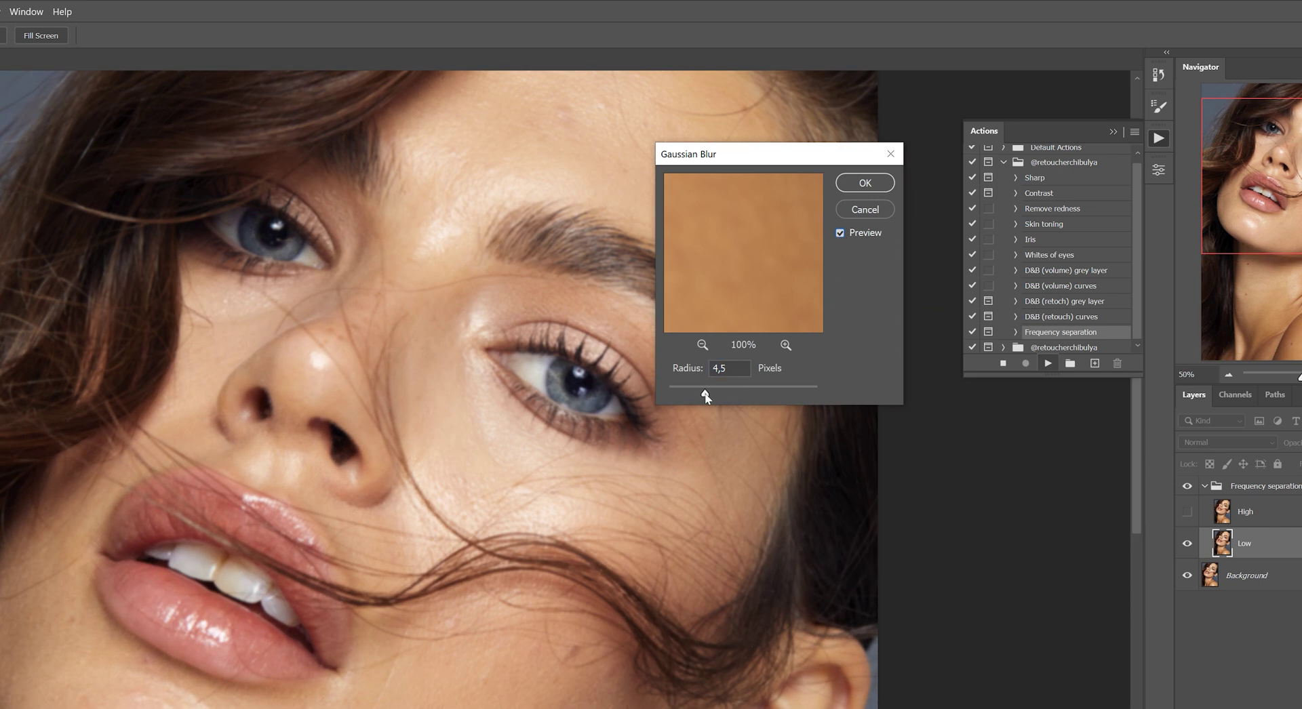
key("Return")
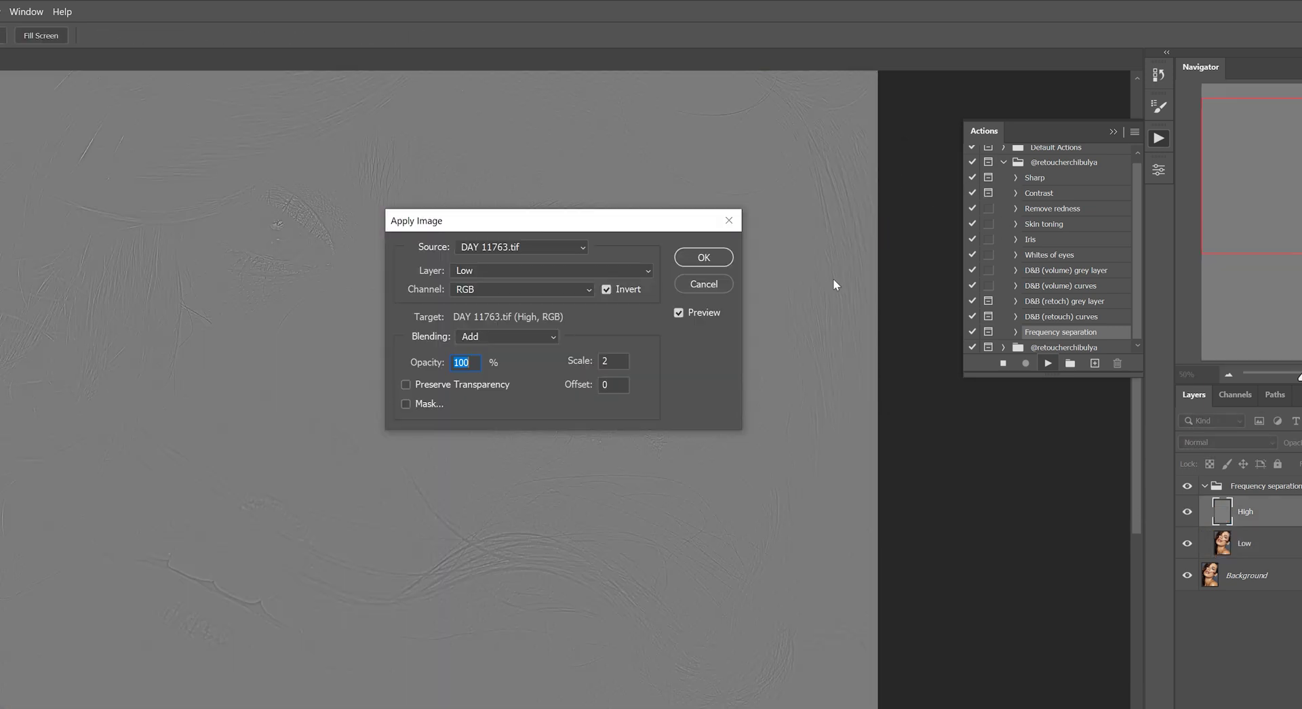
left_click(712, 264)
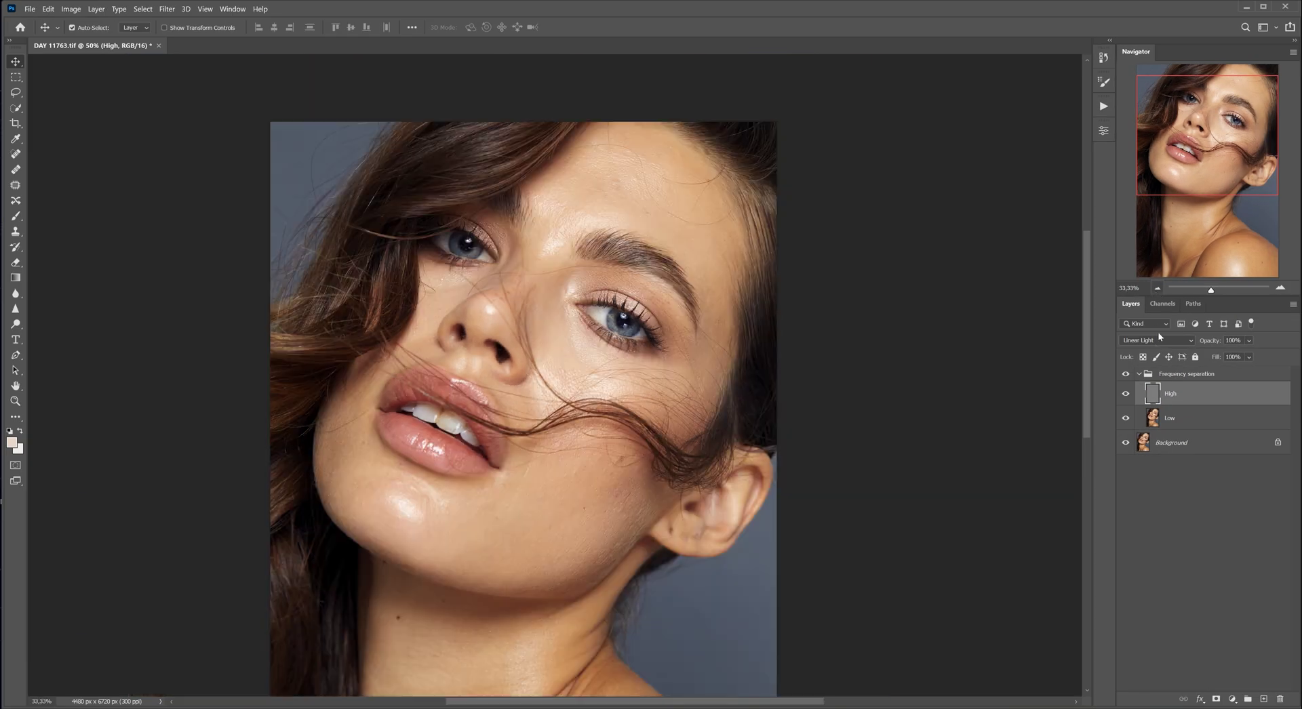
Step: Compare the portrait with the High layer hidden and shown, and collapse the Frequency separation group
key("ctrl+minus")
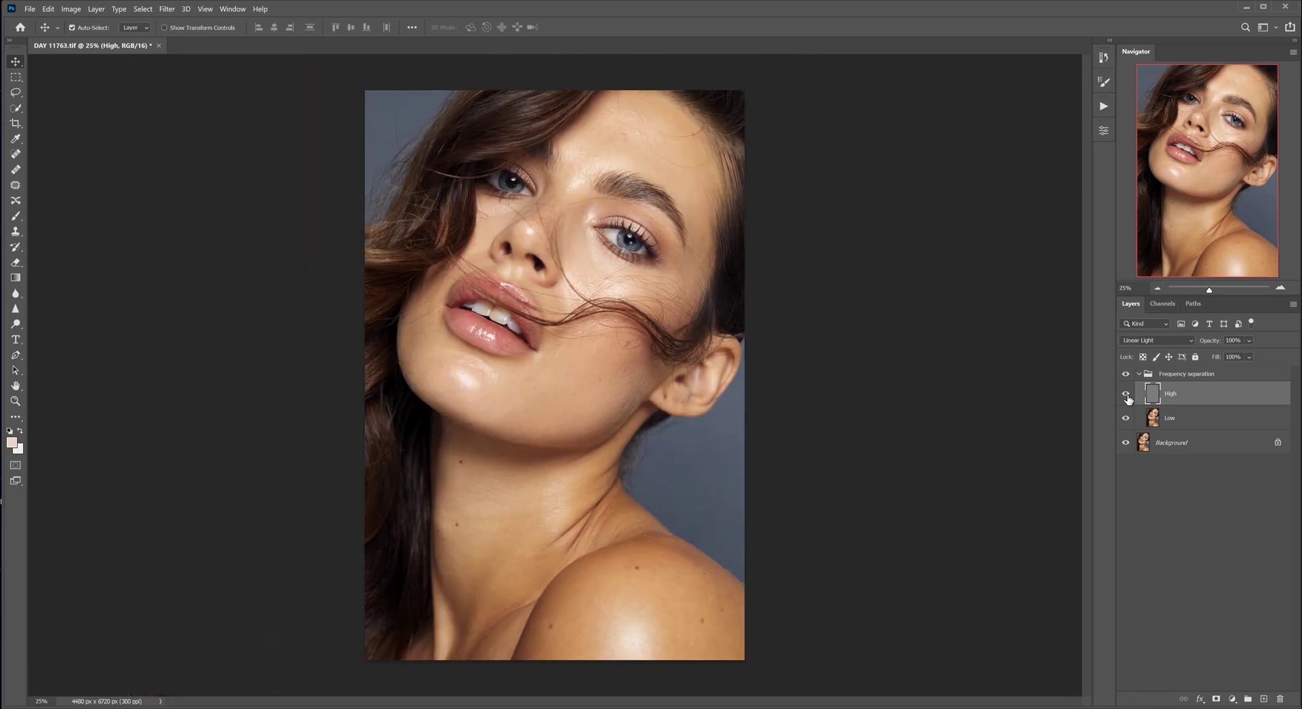
left_click(1126, 396)
left_click(1126, 395, "alt")
left_click(1126, 395, "alt")
left_click(1139, 374)
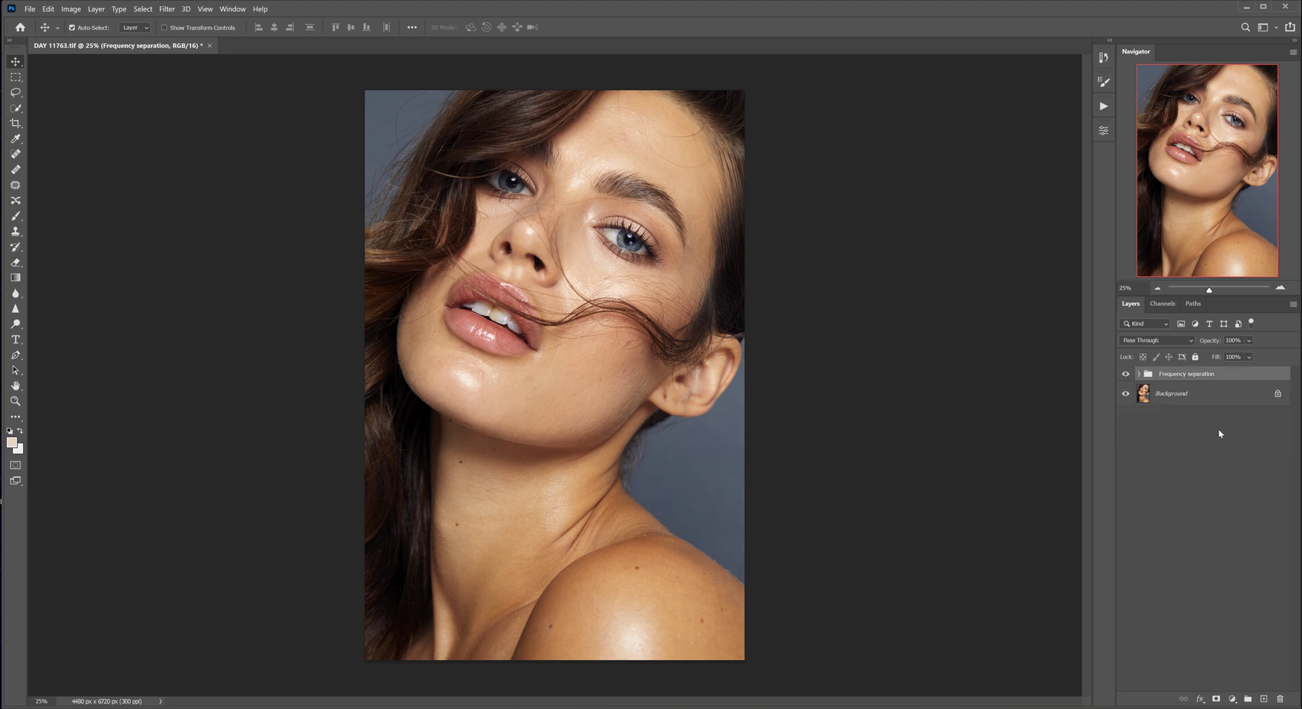
left_click(1101, 108)
left_click(1018, 279)
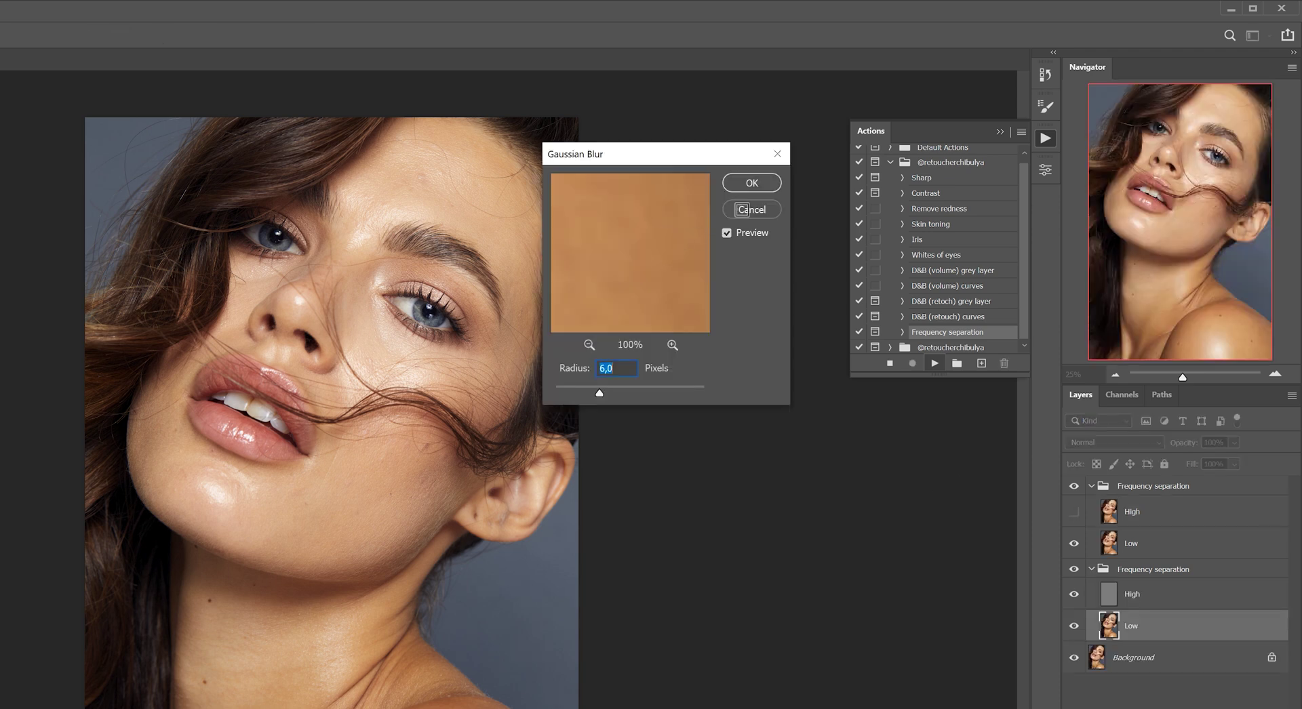
left_click(745, 190)
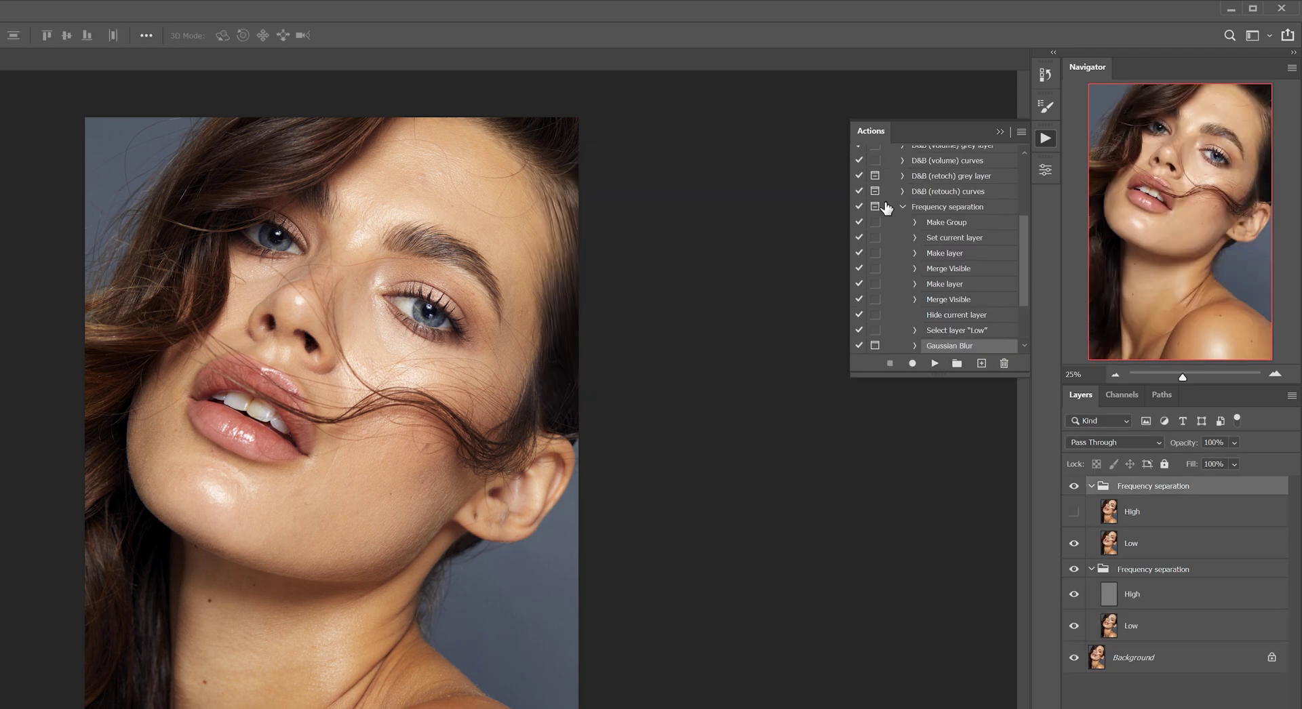
key("Delete")
left_click(1045, 138)
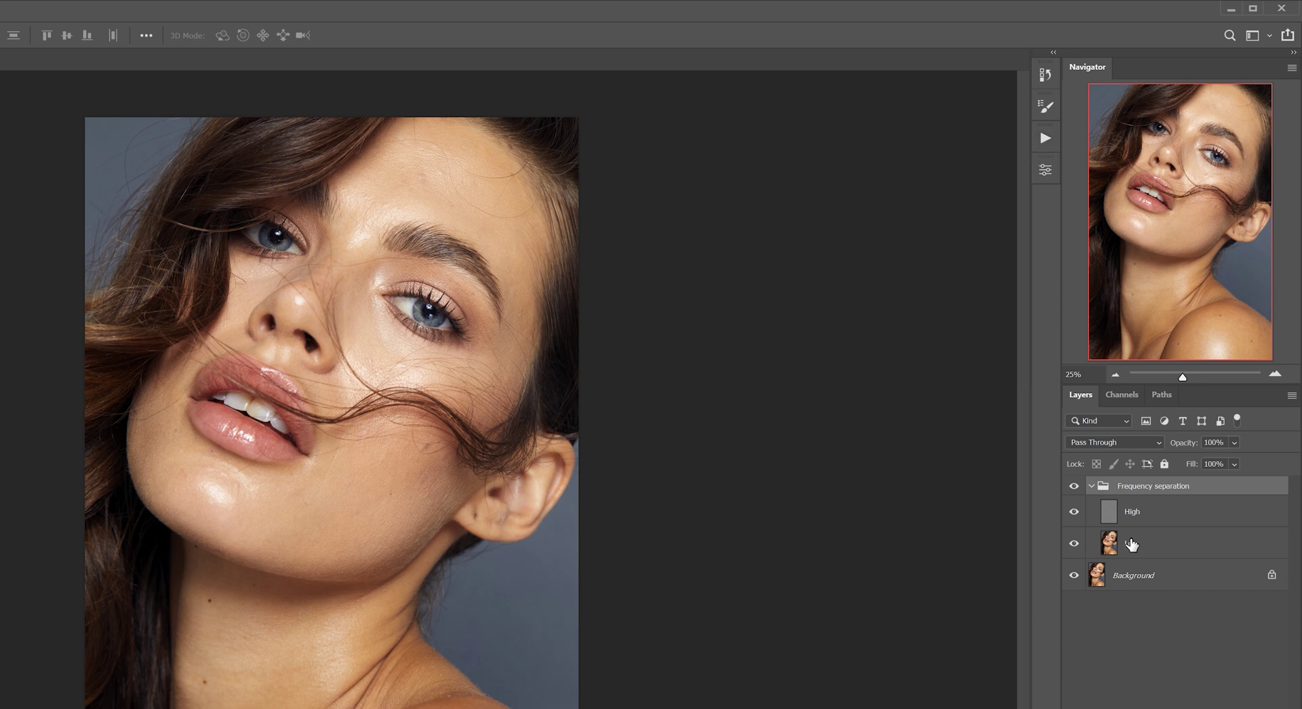
Step: Append 1 to the names of the Low layer, the High layer and the Frequency separation group, and collapse the group
double_click(1131, 542)
key("Right")
type("1")
double_click(1137, 516)
key("Right")
type("1")
double_click(1175, 487)
key("Right")
type("1")
left_click(1091, 487)
Step: Play the Frequency separation action again with a 6,0-pixel Gaussian Blur radius, and delete the group it adds
left_click(1045, 138)
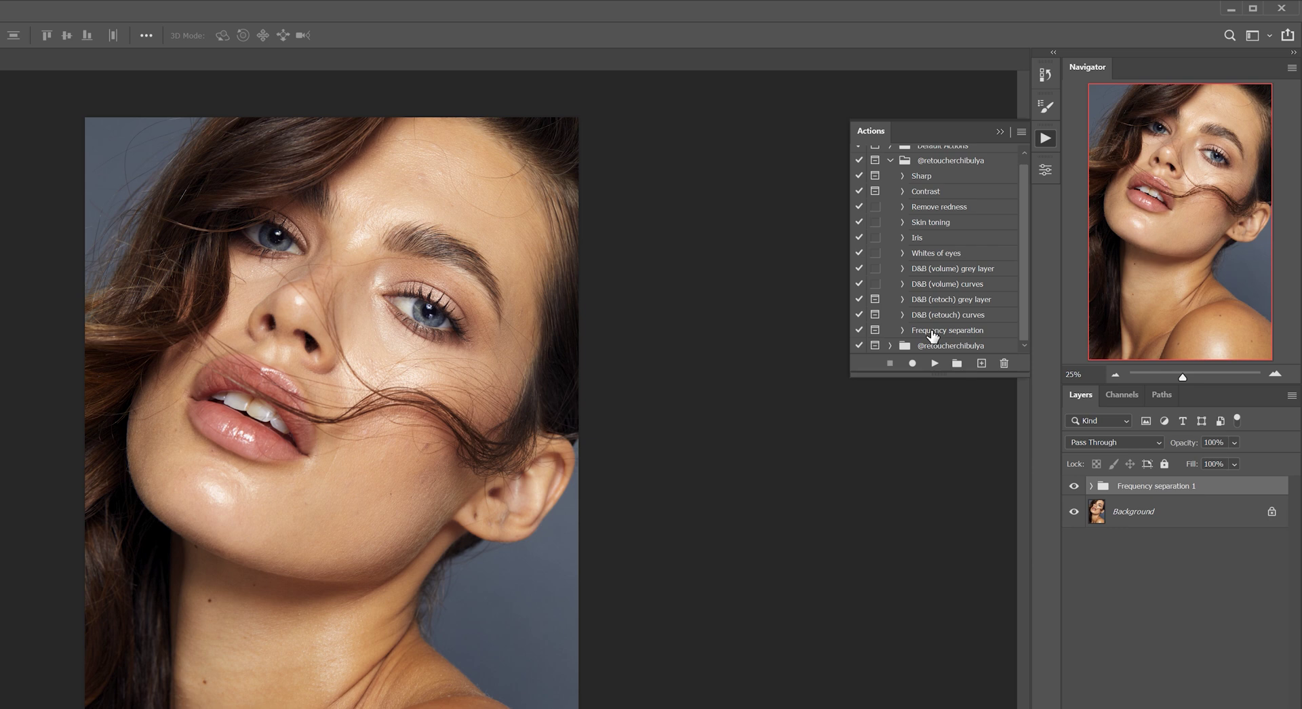
left_click(947, 330)
left_click(935, 366)
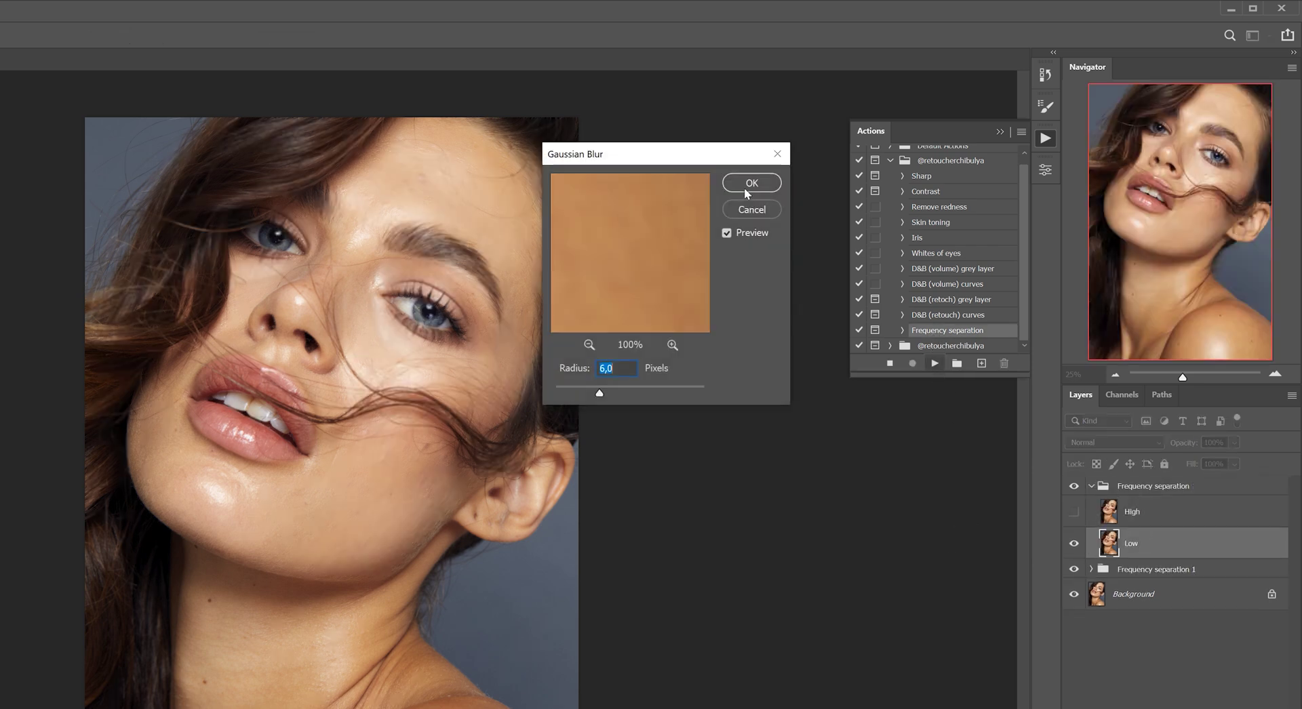
left_click(748, 182)
left_click(594, 254)
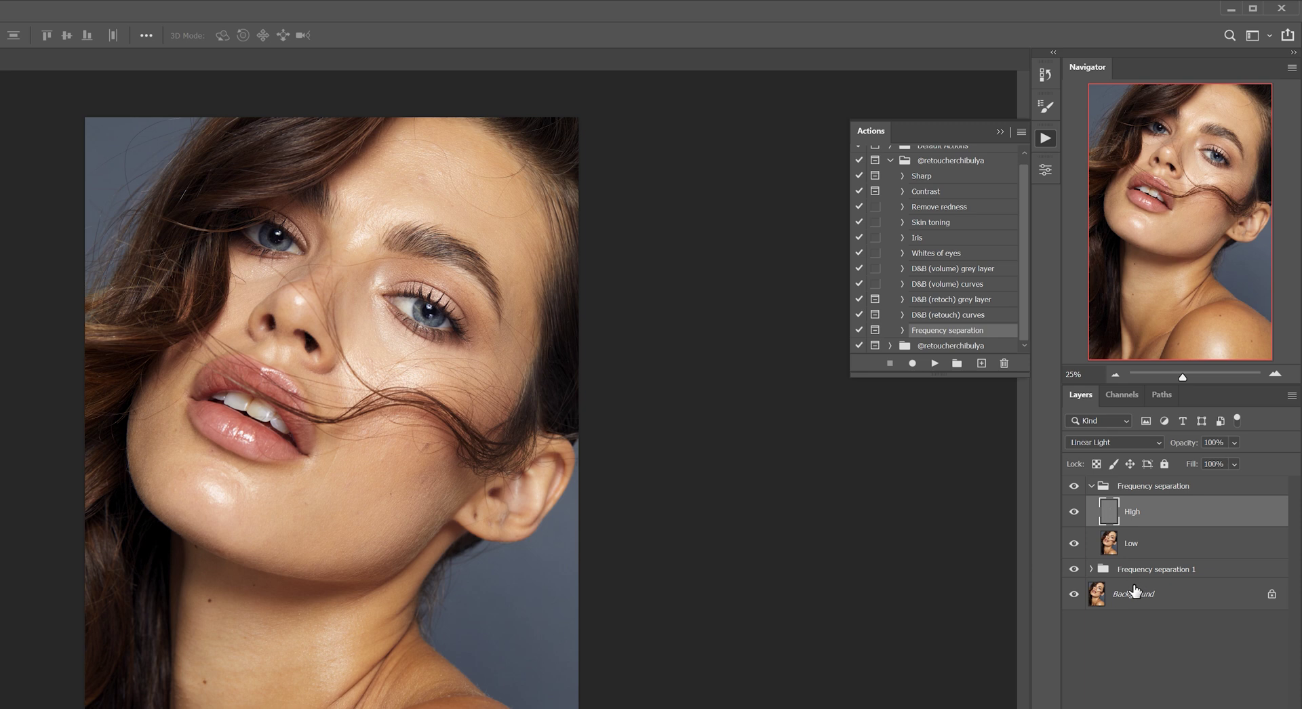
left_click(1165, 488)
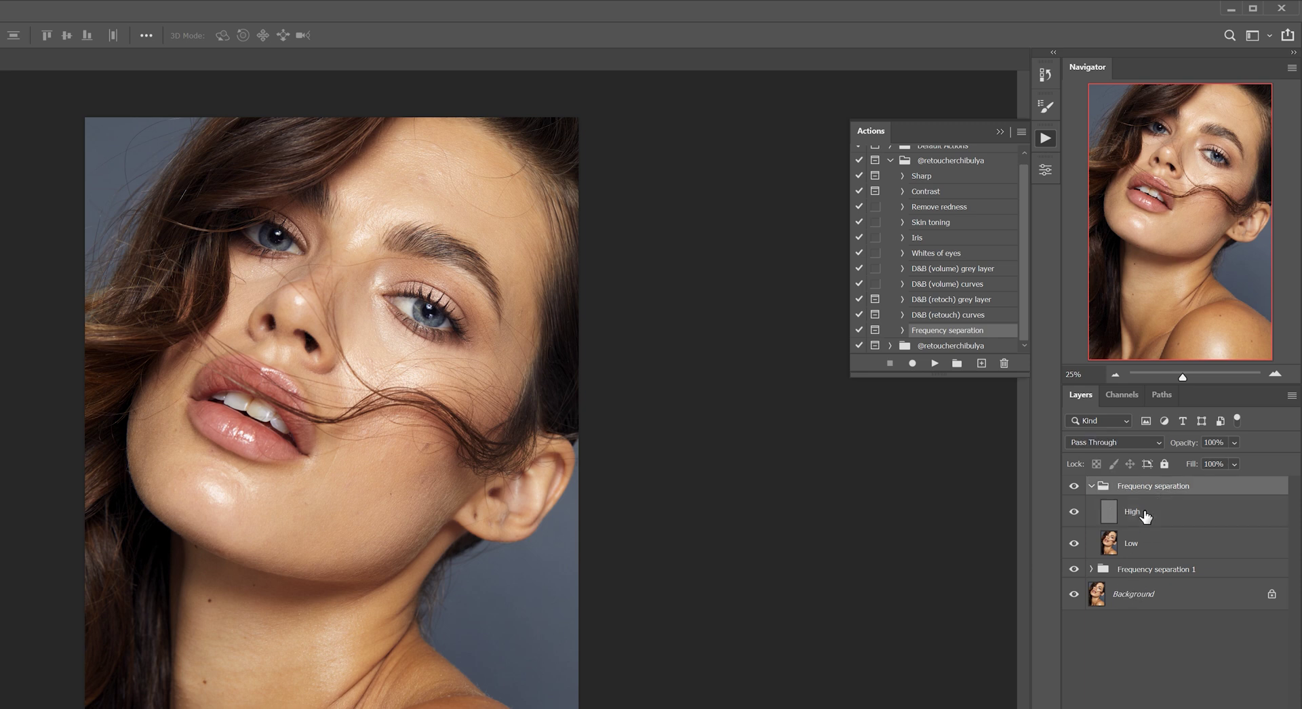
key("Delete")
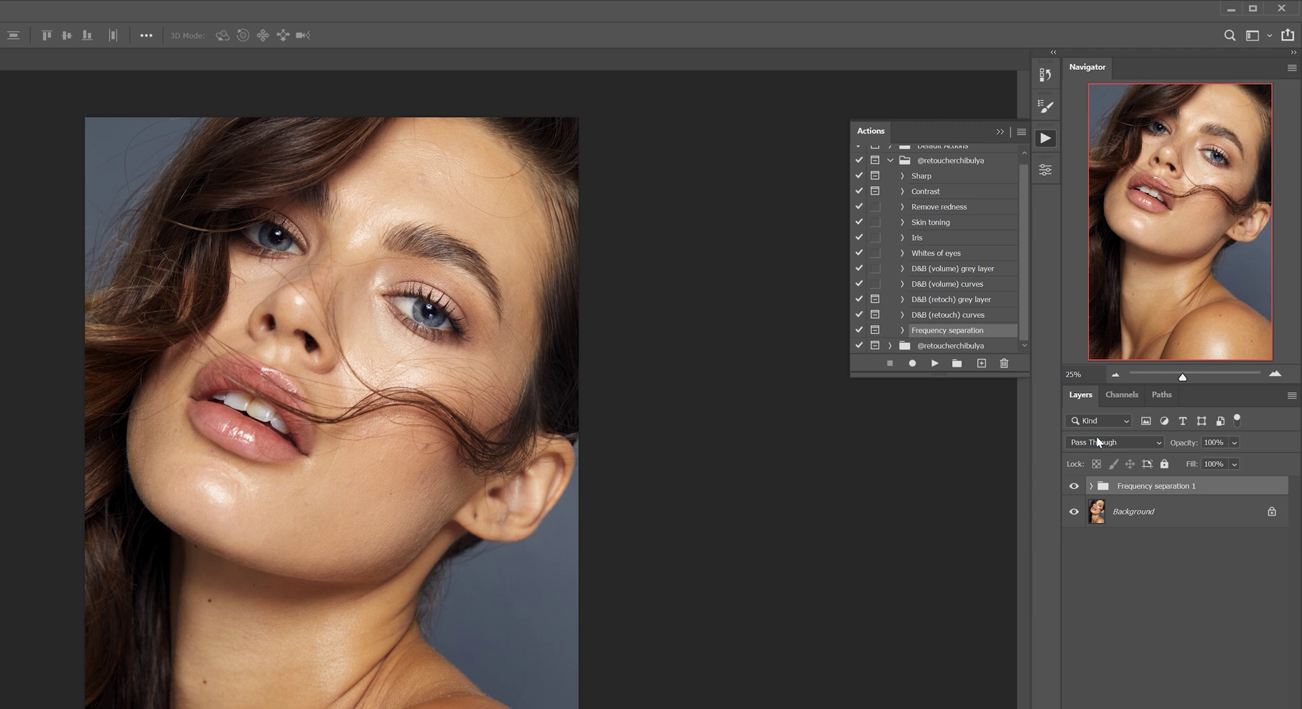
Step: Play the D&B (retouch) curves action and set the Contrast curve's lower middle point to input 118, output 90
left_click(980, 314)
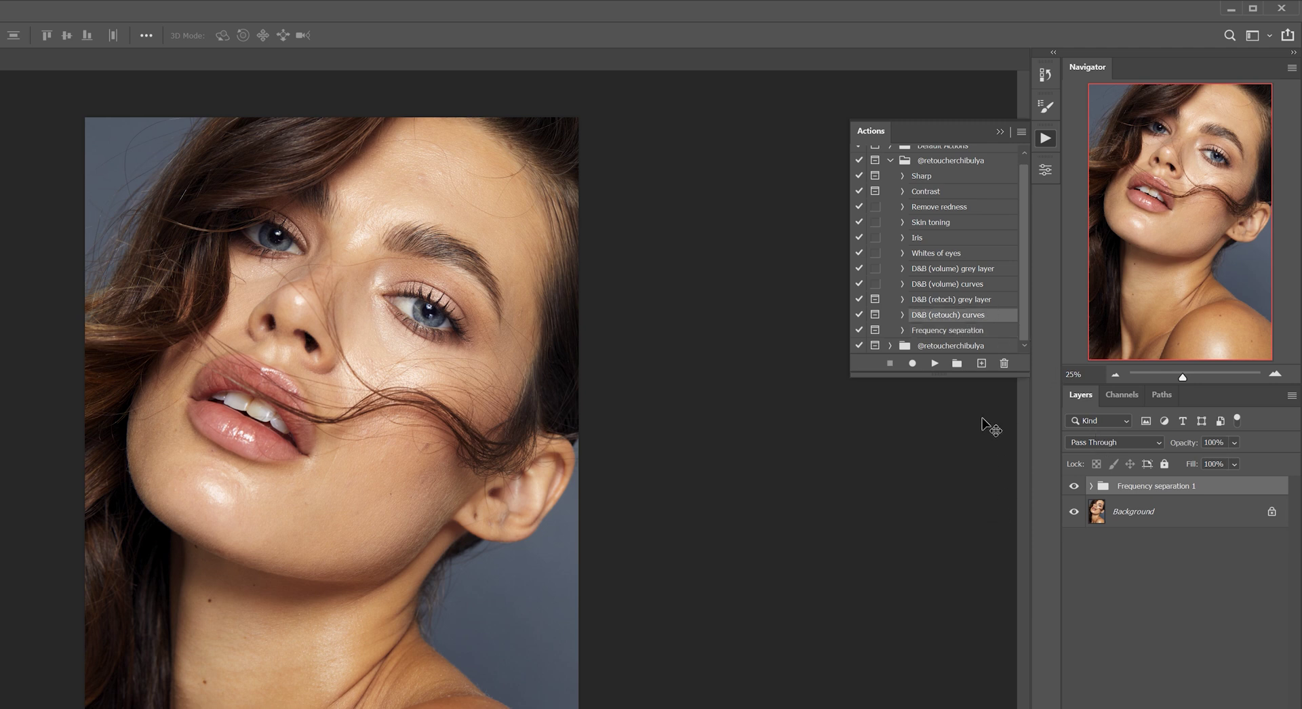
left_click(934, 364)
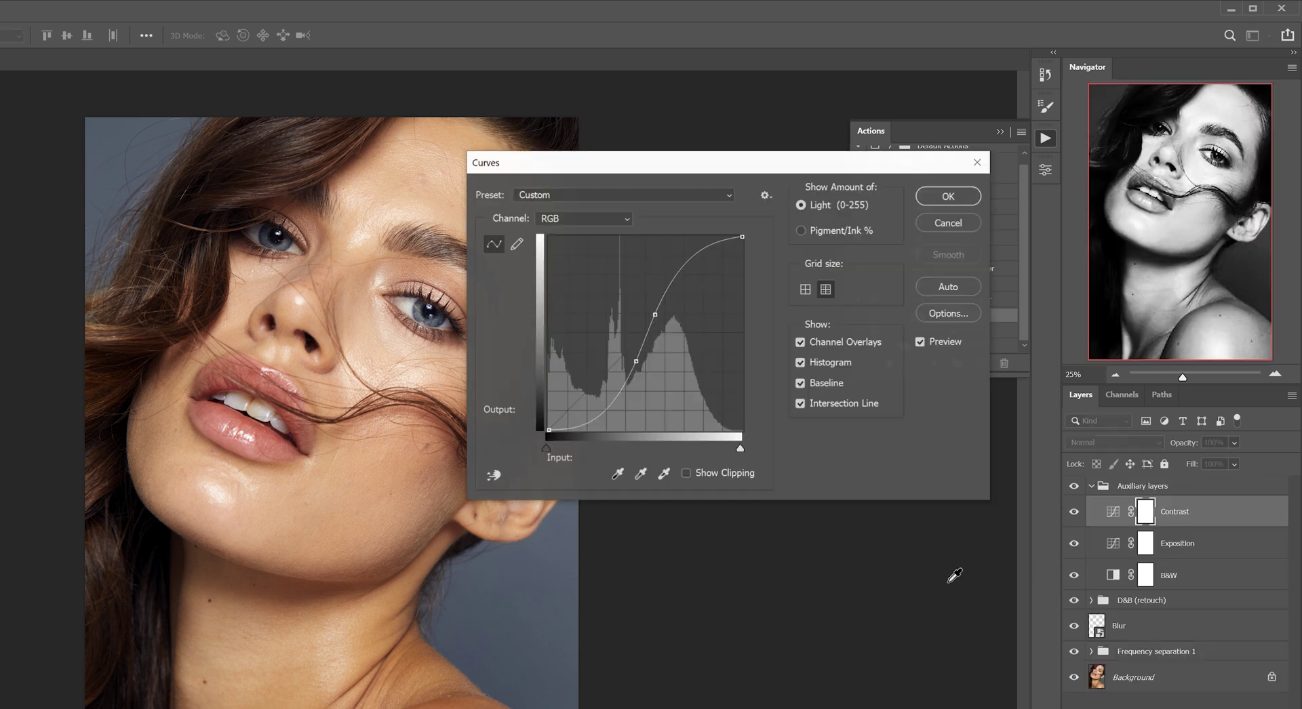
left_click_drag(632, 165, 689, 210)
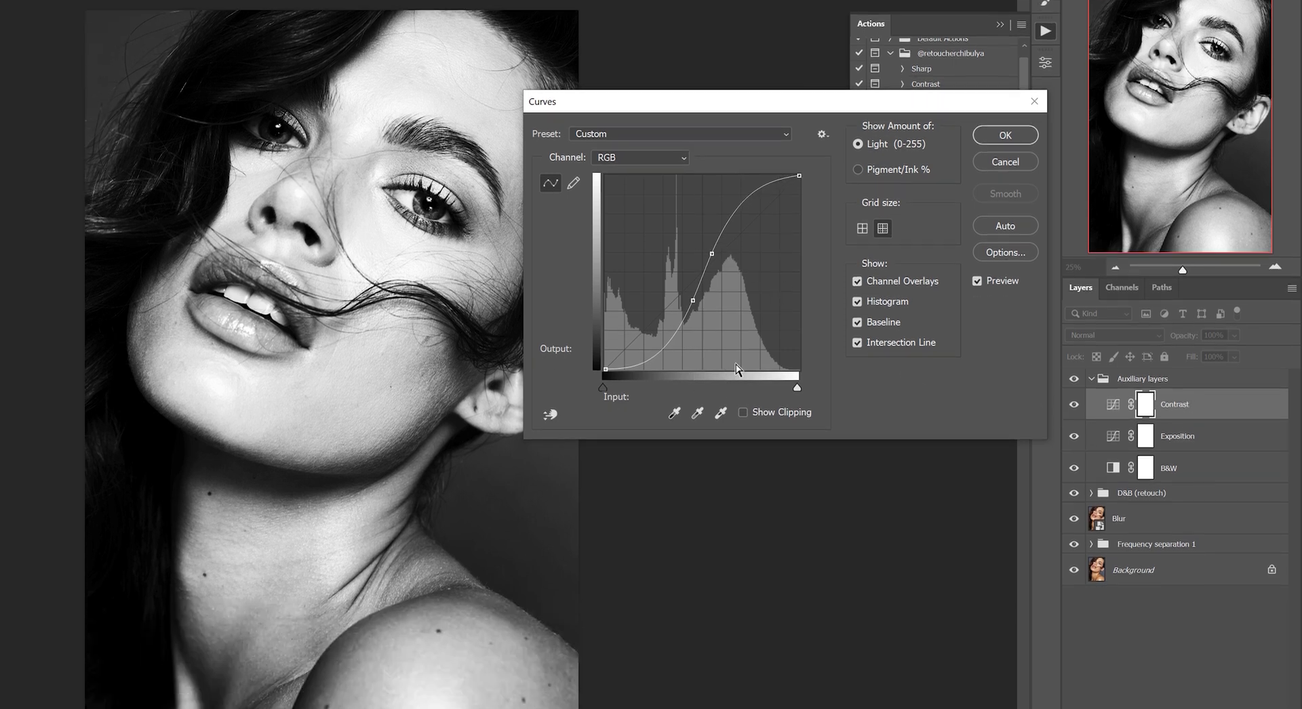
left_click(692, 300)
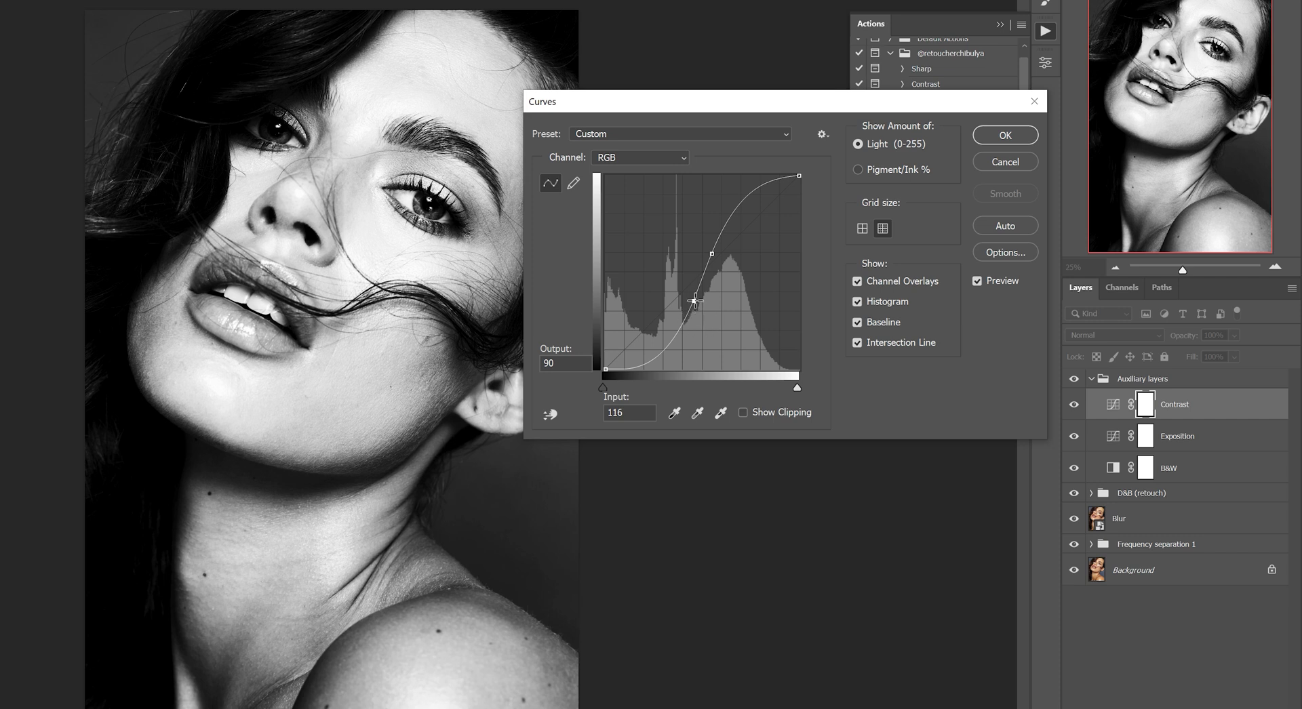
left_click_drag(697, 305, 699, 304)
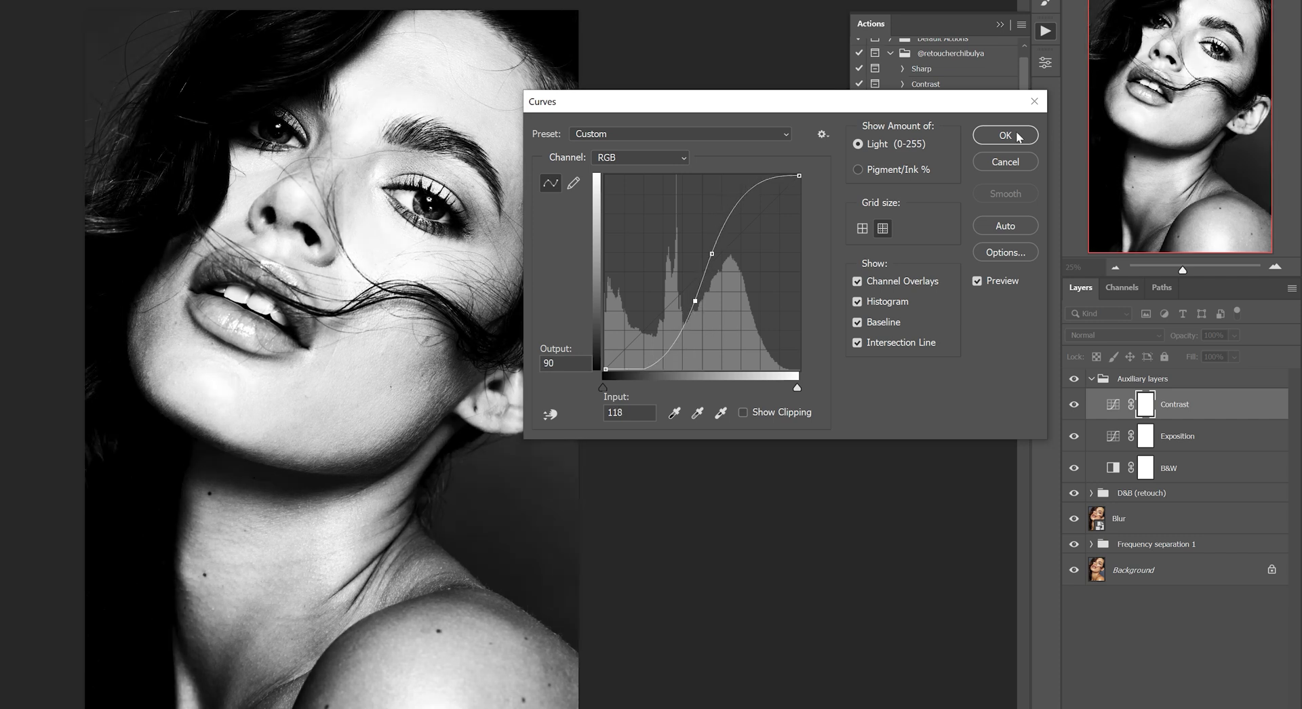
left_click(1017, 138)
Step: Darken the Exposition curve by placing a point at input 167, output 86
left_click(739, 311)
mouse_move(739, 311)
left_mouse_down()
mouse_move(705, 288)
mouse_move(731, 303)
left_mouse_up()
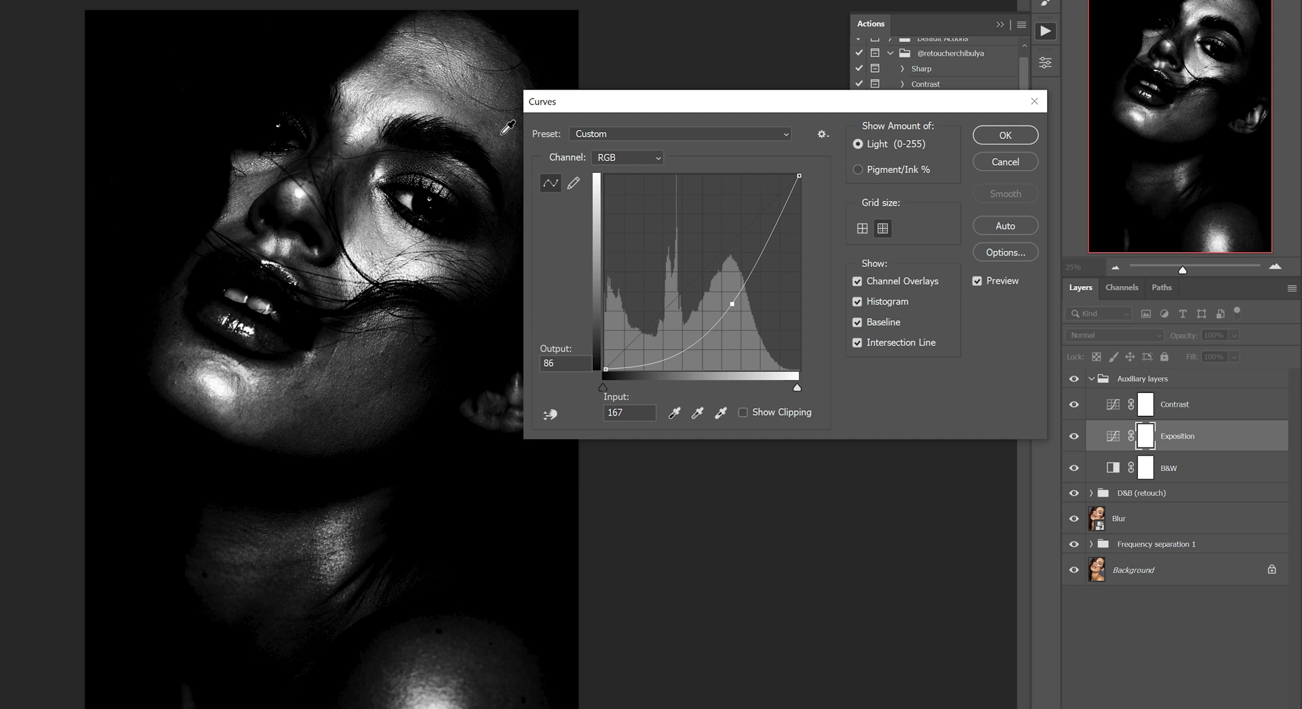
left_click(1014, 141)
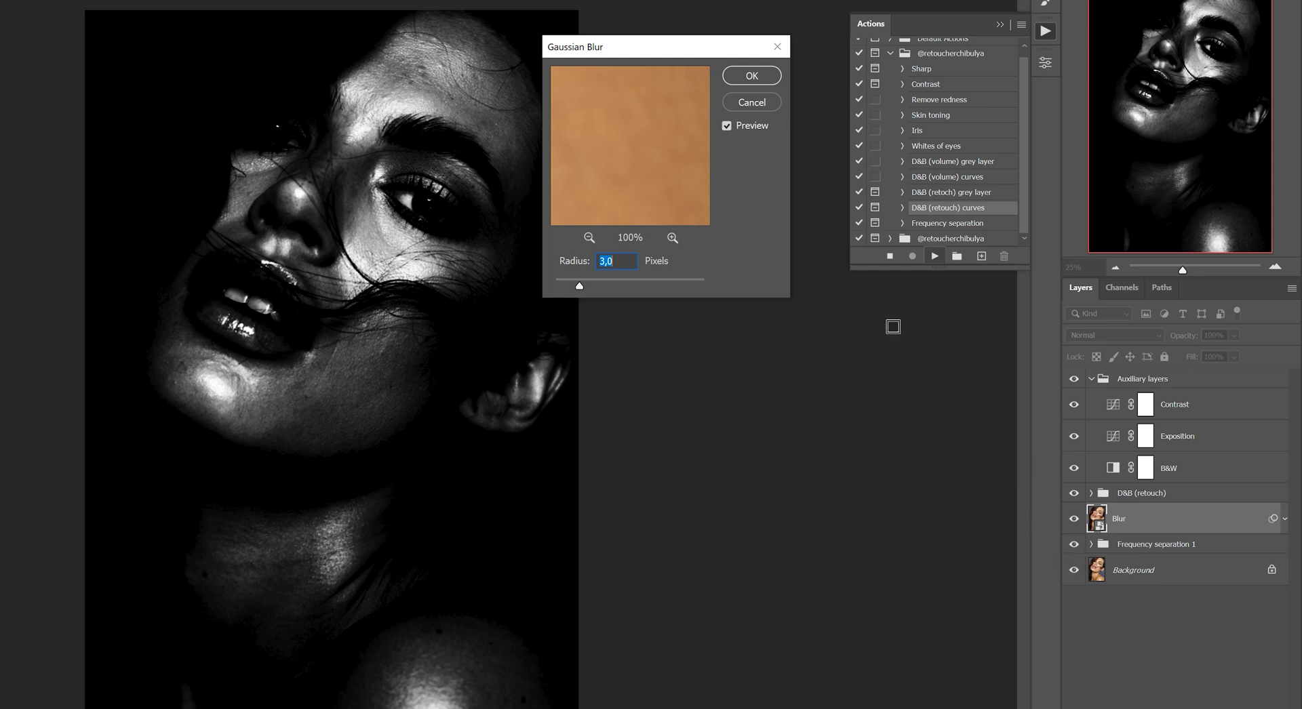
Step: Set the Blur layer's Gaussian Blur radius to 11 pixels, and close the Actions panel
left_click(616, 287)
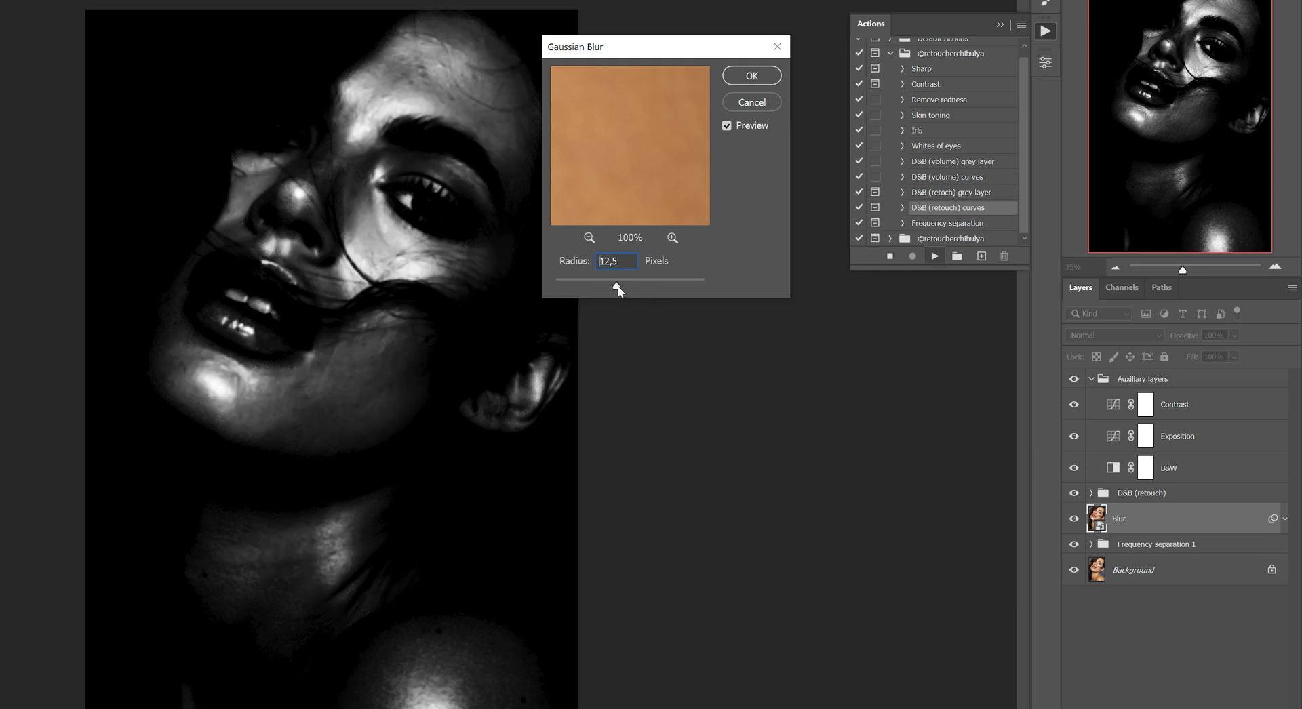
left_click_drag(617, 288, 618, 289)
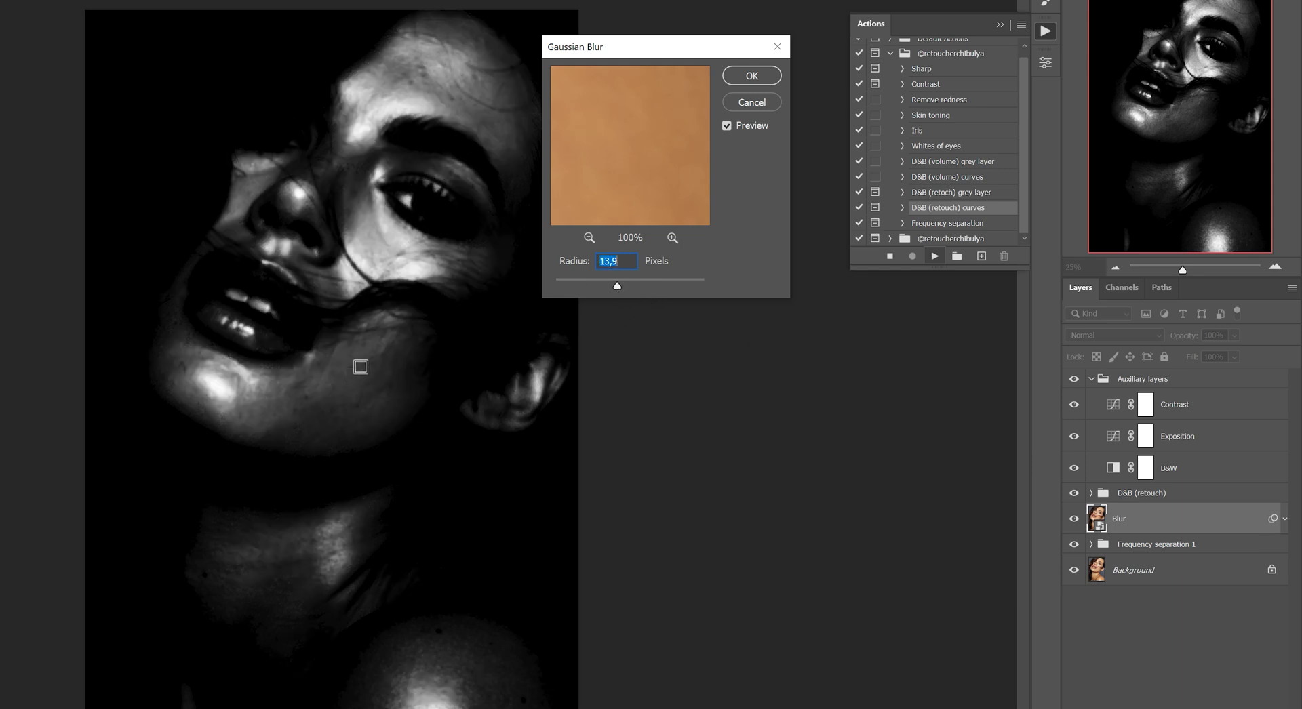
left_click_drag(622, 287, 620, 286)
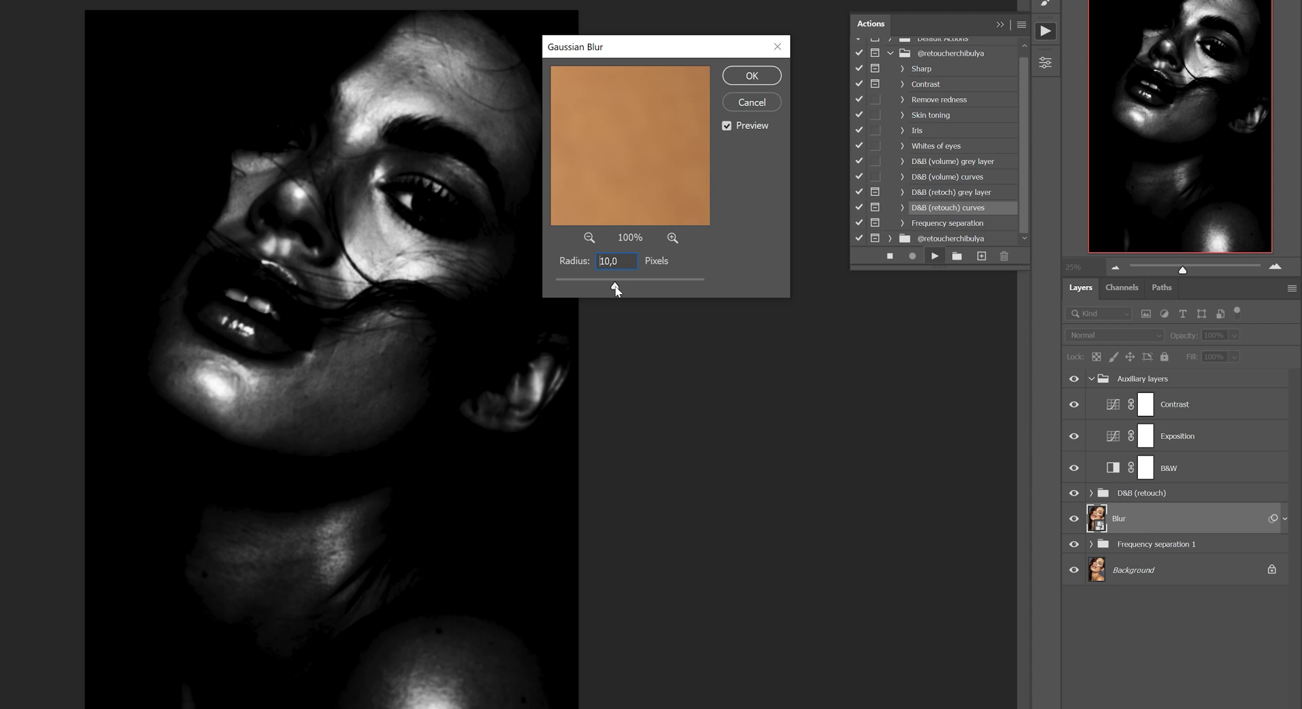
type("11")
left_click(751, 75)
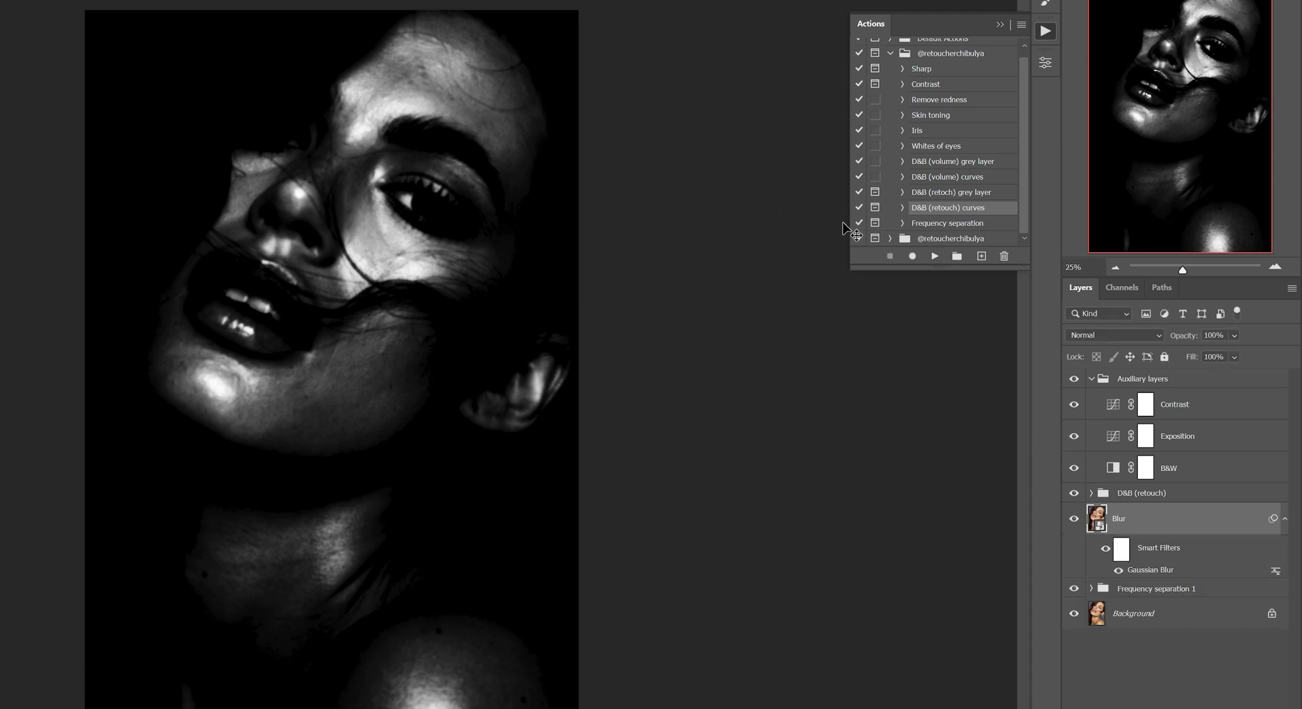
left_click(1045, 31)
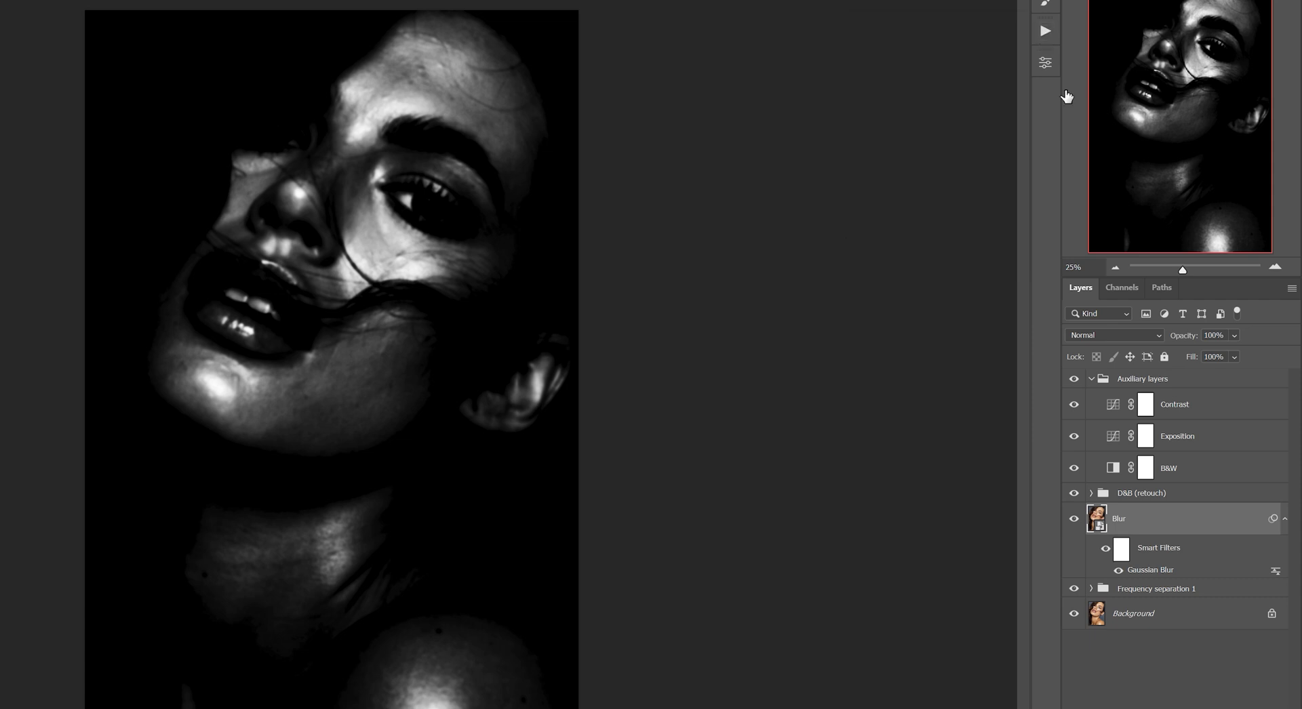
Step: Select the Dodge layer's mask in the D&B (retouch) group and set up the Brush tool with 3% flow
left_click(1090, 493)
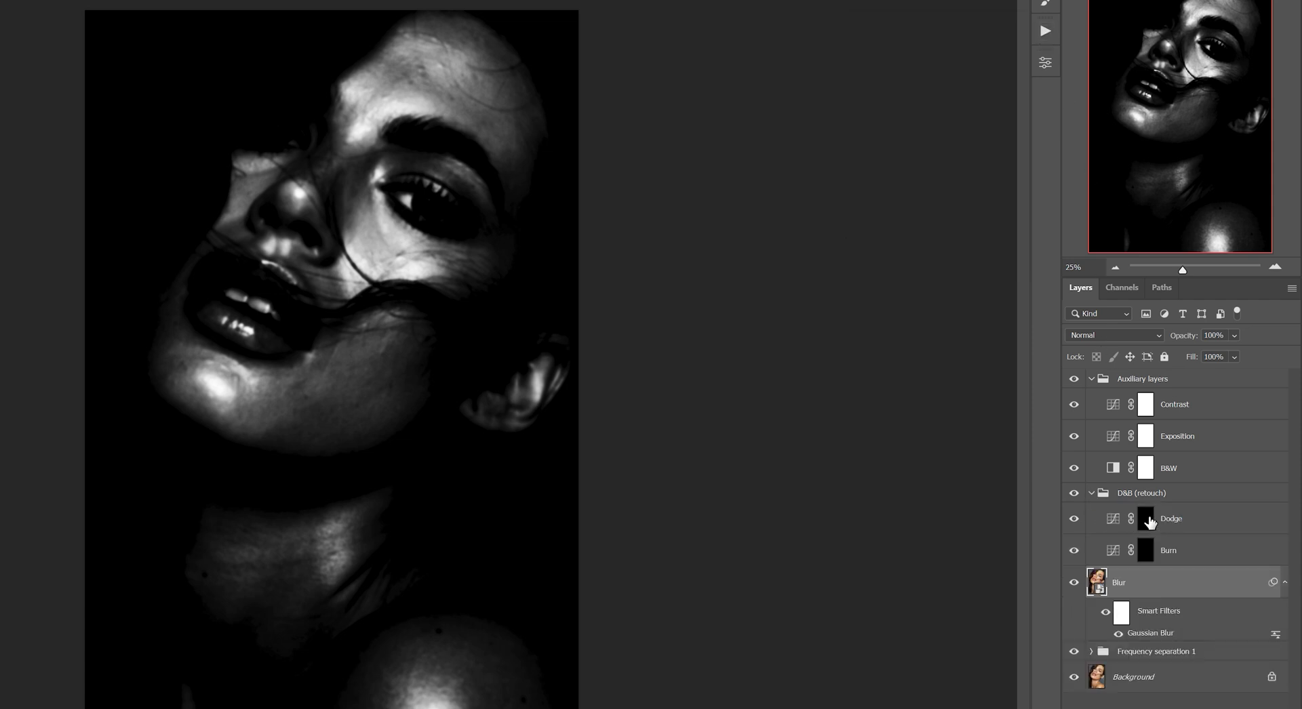
left_click(1149, 521)
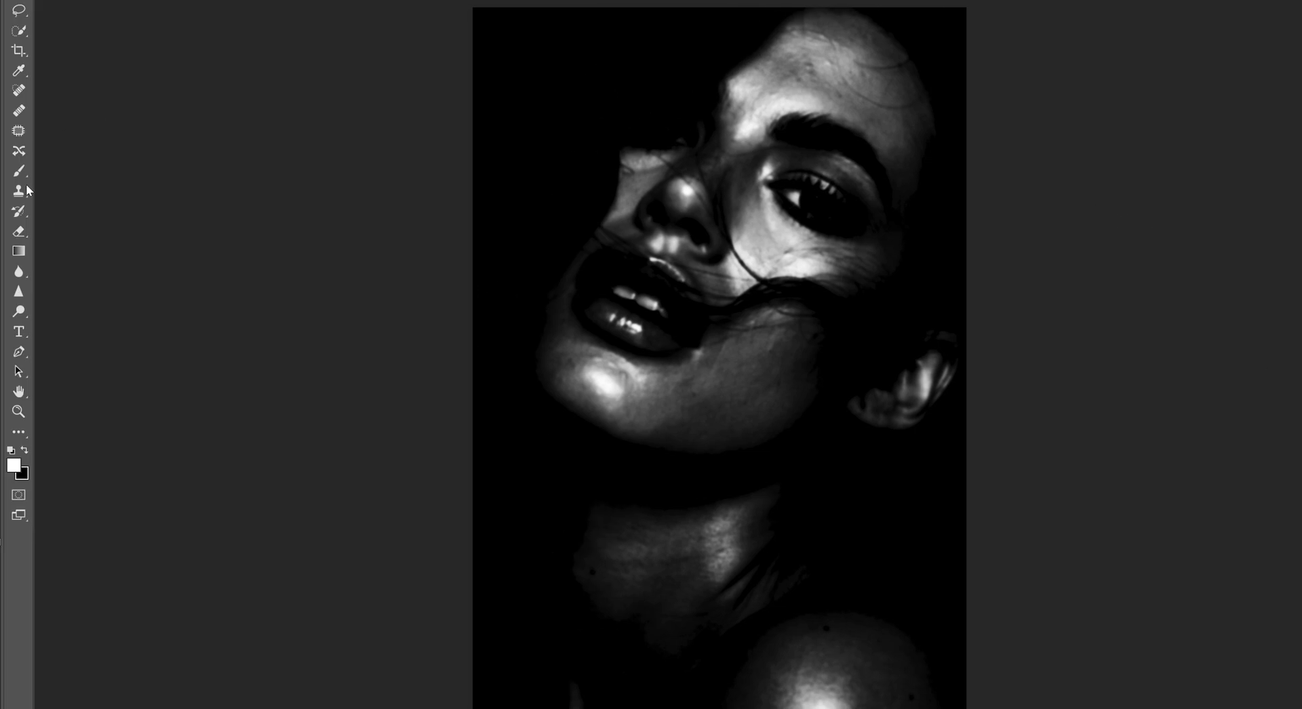
left_click(19, 175)
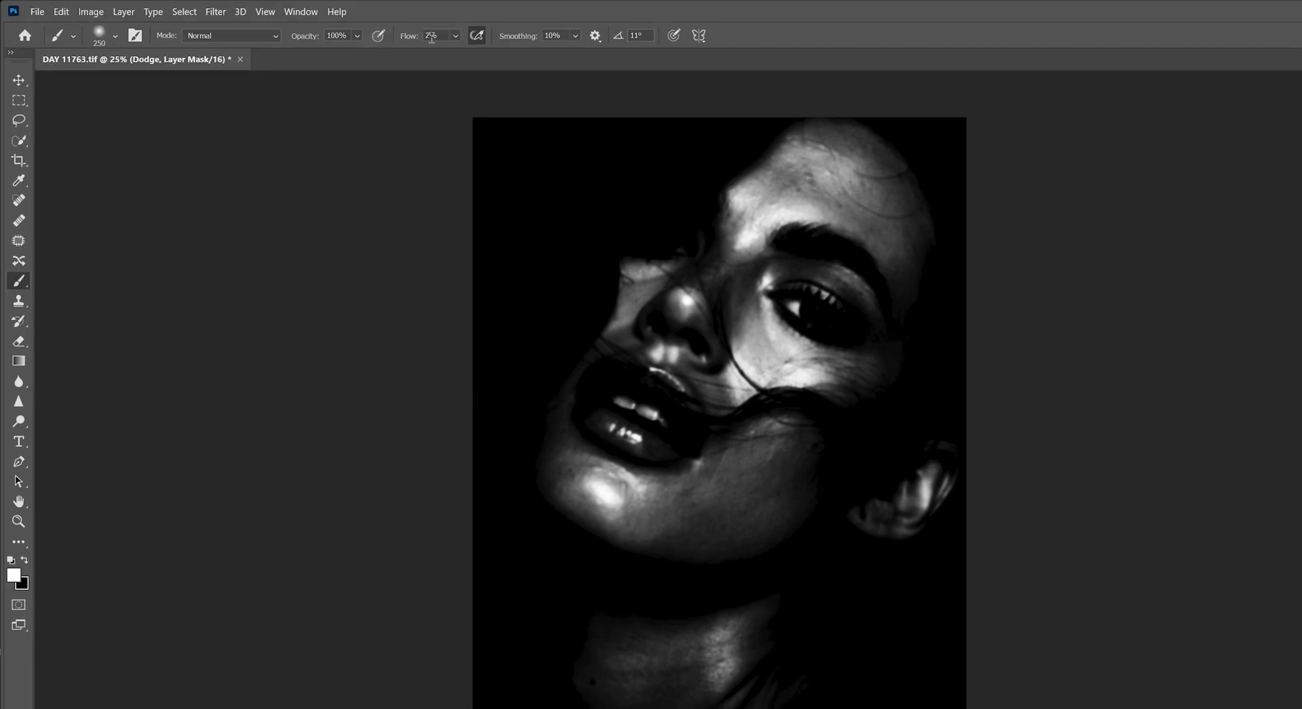
type("3")
left_click(117, 34)
left_click(116, 37)
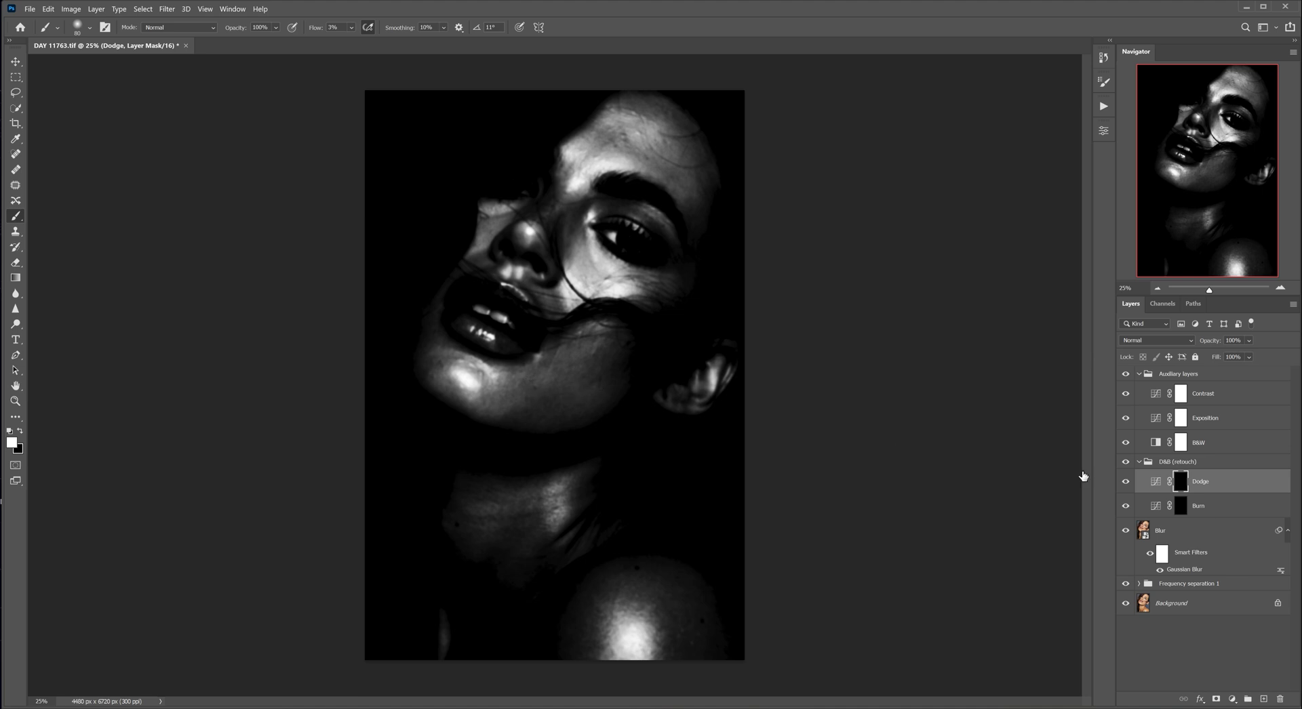
Step: Select the Burn layer's mask and brush over uneven skin areas, swapping the foreground and background colors partway
key("alt+bracketleft")
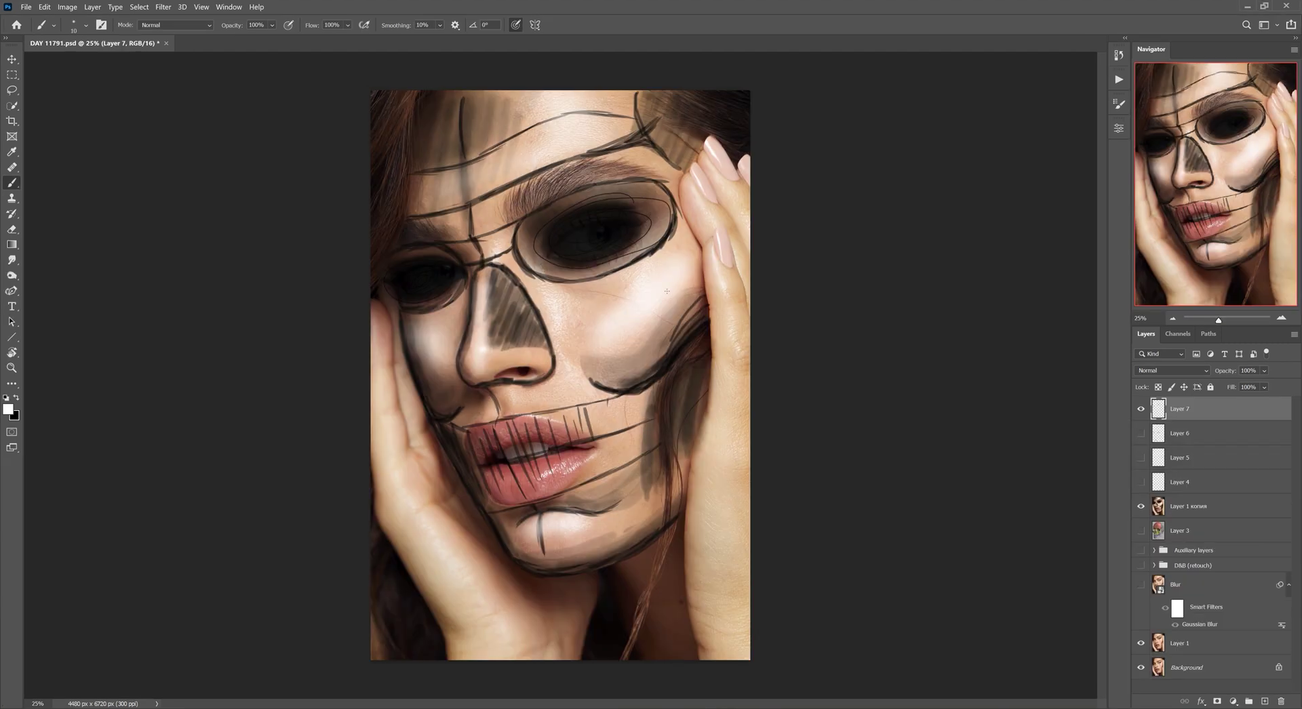
mouse_move(678, 258)
left_mouse_down()
mouse_move(695, 269)
mouse_move(639, 336)
left_mouse_up()
mouse_move(423, 340)
left_mouse_down()
mouse_move(454, 366)
mouse_move(440, 365)
left_mouse_up()
key("x")
mouse_move(678, 328)
left_mouse_down()
mouse_move(625, 379)
mouse_move(693, 327)
left_mouse_up()
left_click_drag(445, 393, 422, 371)
left_click_drag(577, 501, 536, 523)
left_click_drag(536, 522, 516, 529)
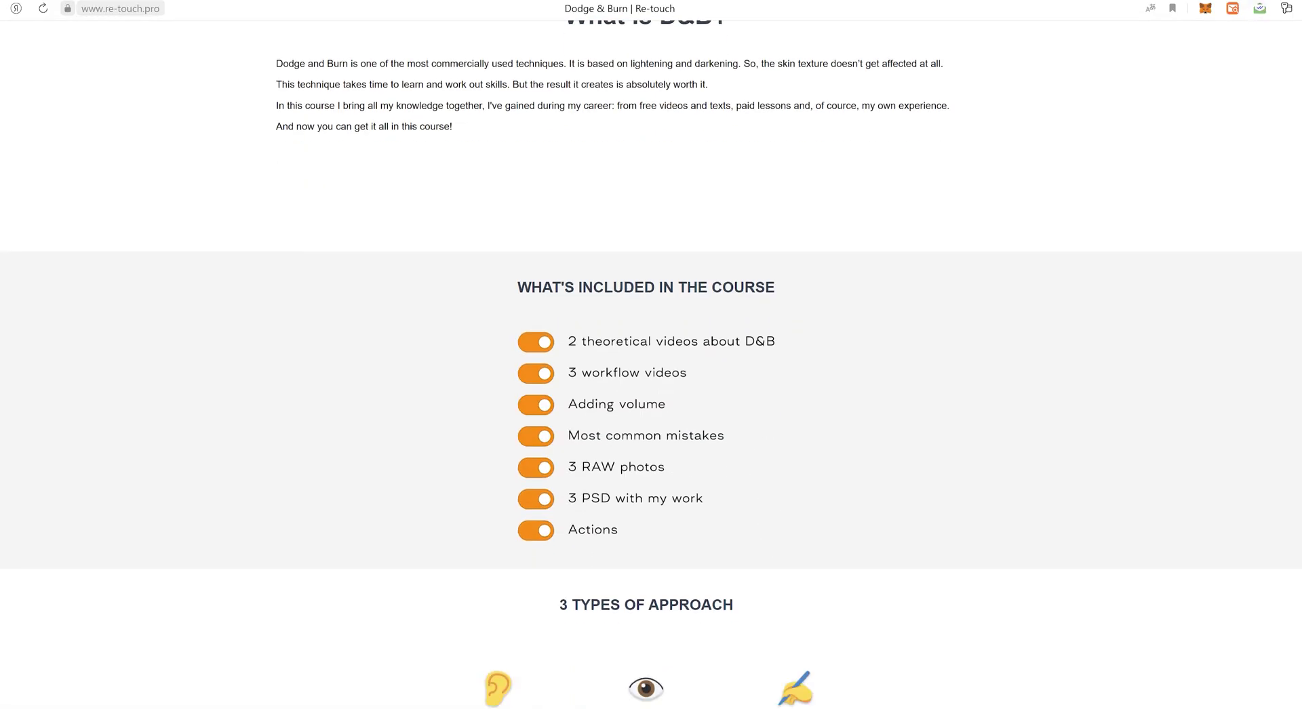
Step: Look through the re-touch.pro Dodge & Burn course page, including its contents and pricing options
scroll(650, 366, "down", 20)
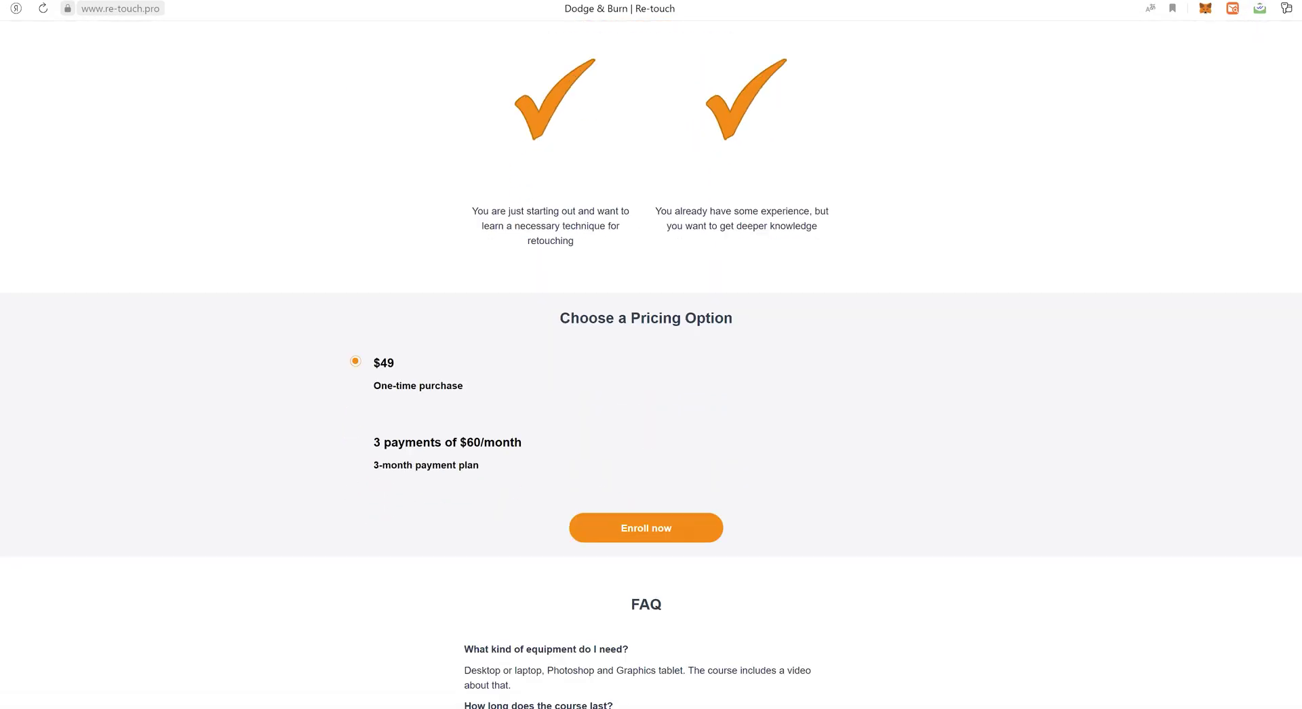
scroll(651, 366, "down", 3)
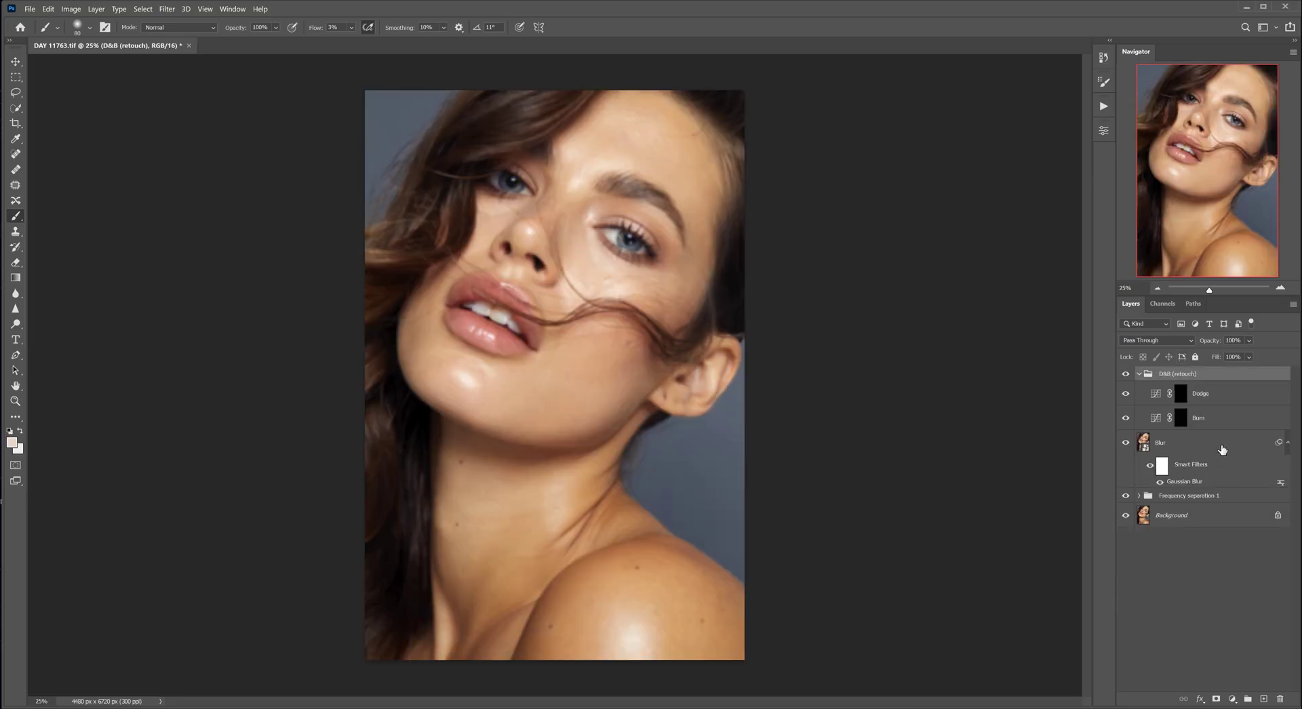
Step: Delete the D&B curves group with its auxiliary and Blur layers, and play the D&B (retoch) grey layer action
key("Delete")
key("Delete")
left_click(1103, 106)
left_click(944, 305)
left_click(934, 363)
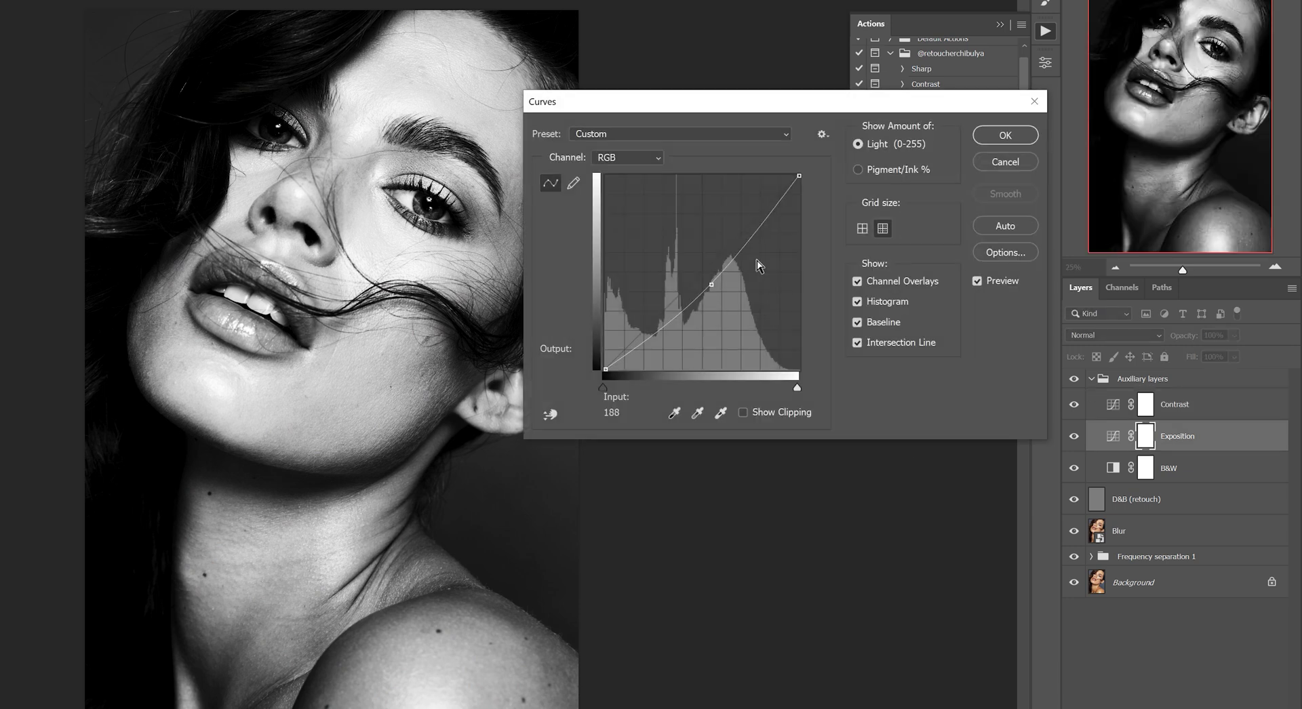
Step: Darken the midtones in the action's curve adjustment and set the Blur layer's Gaussian Blur radius to 12,5 pixels
left_click_drag(706, 277, 724, 293)
key("Return")
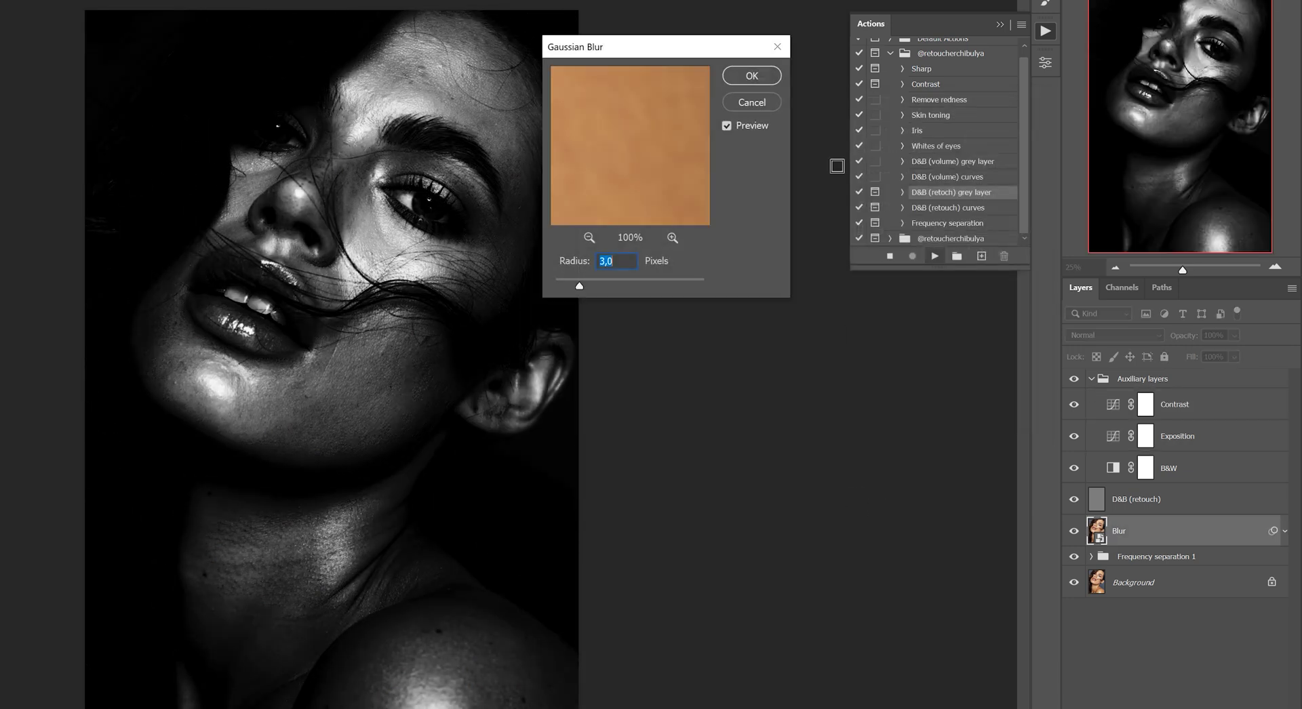
left_click_drag(610, 282, 617, 286)
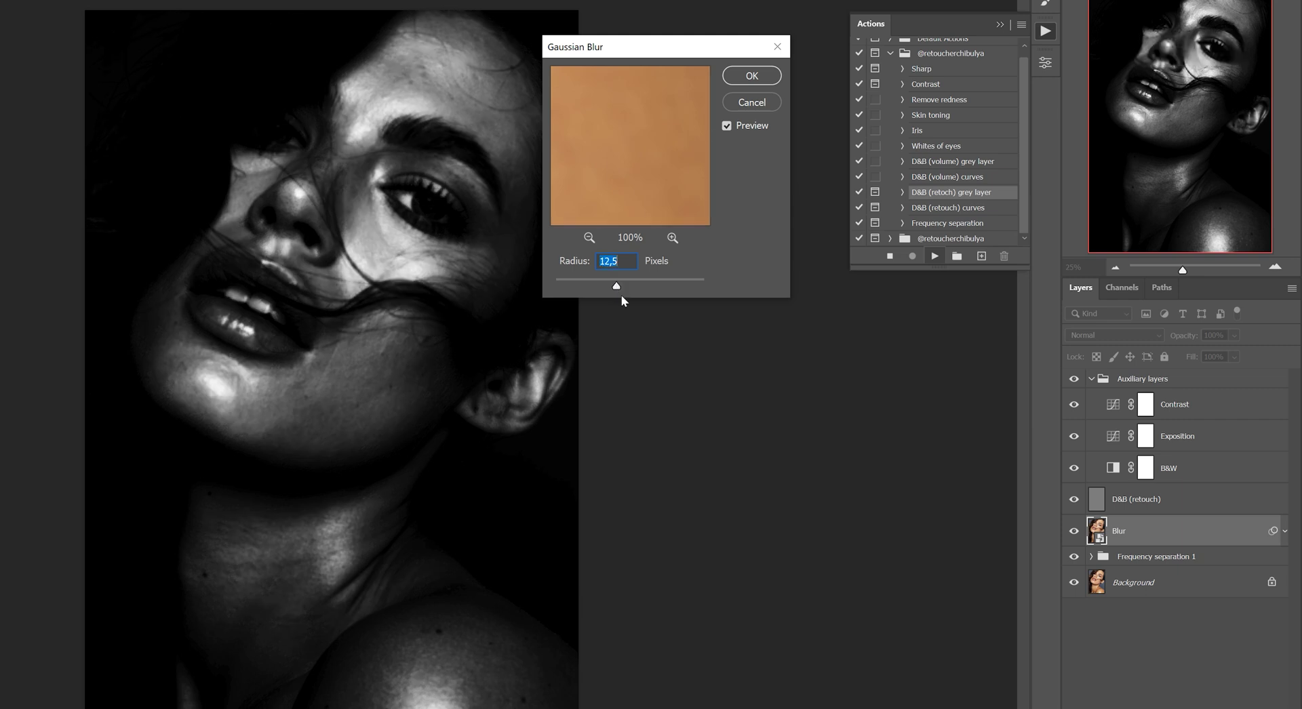
key("Return")
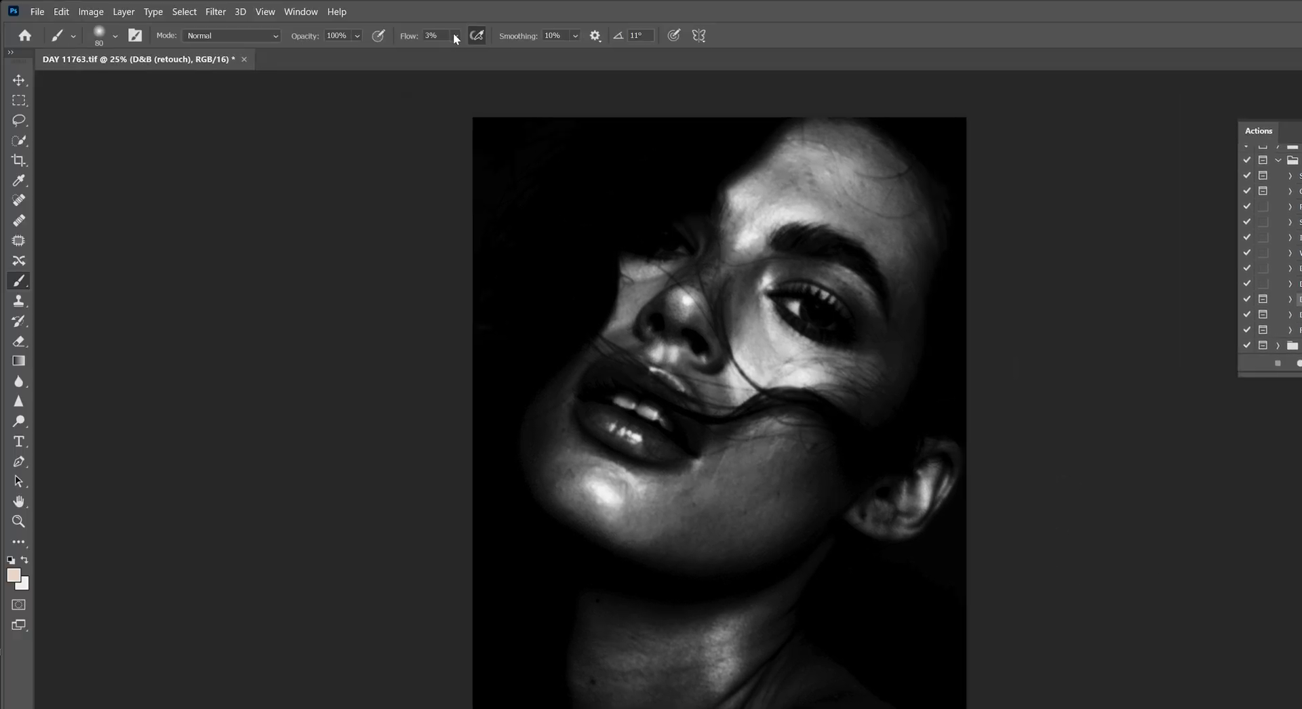
Step: Set the brush flow to 1% and use black and white as foreground and background colors, swapping them back and forth
left_click(454, 36)
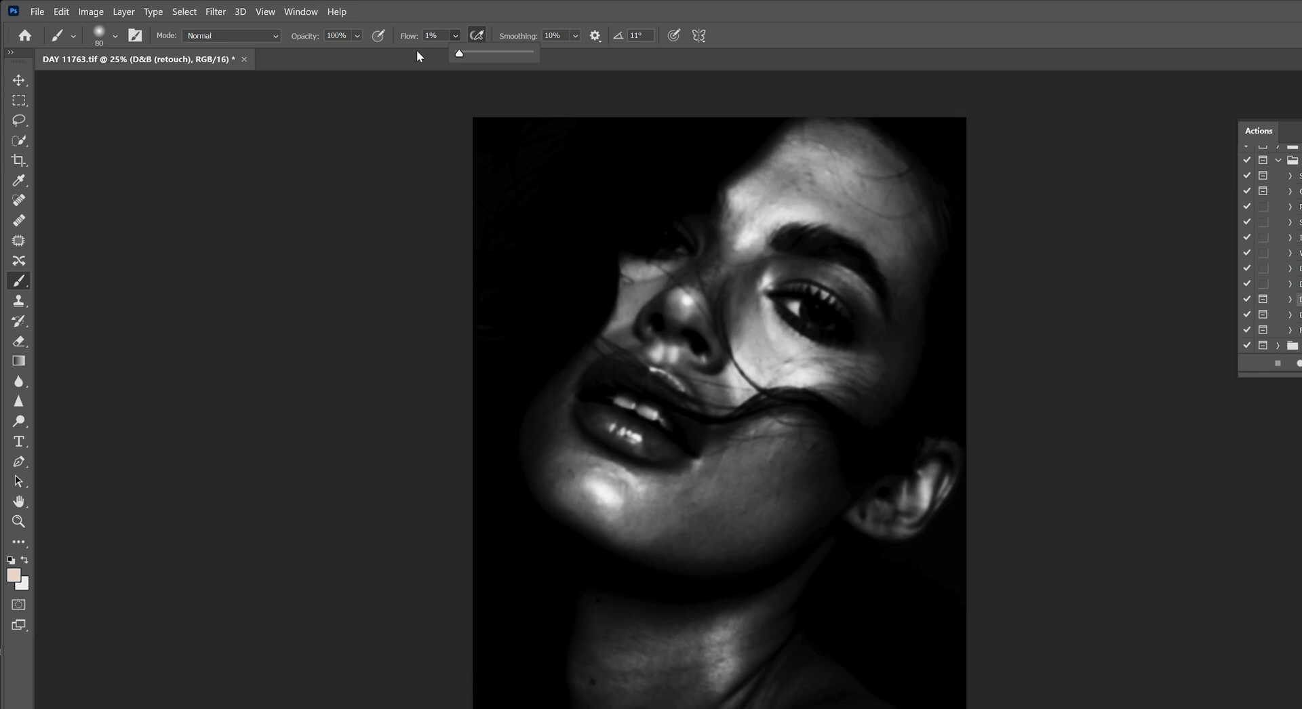
left_click(261, 318)
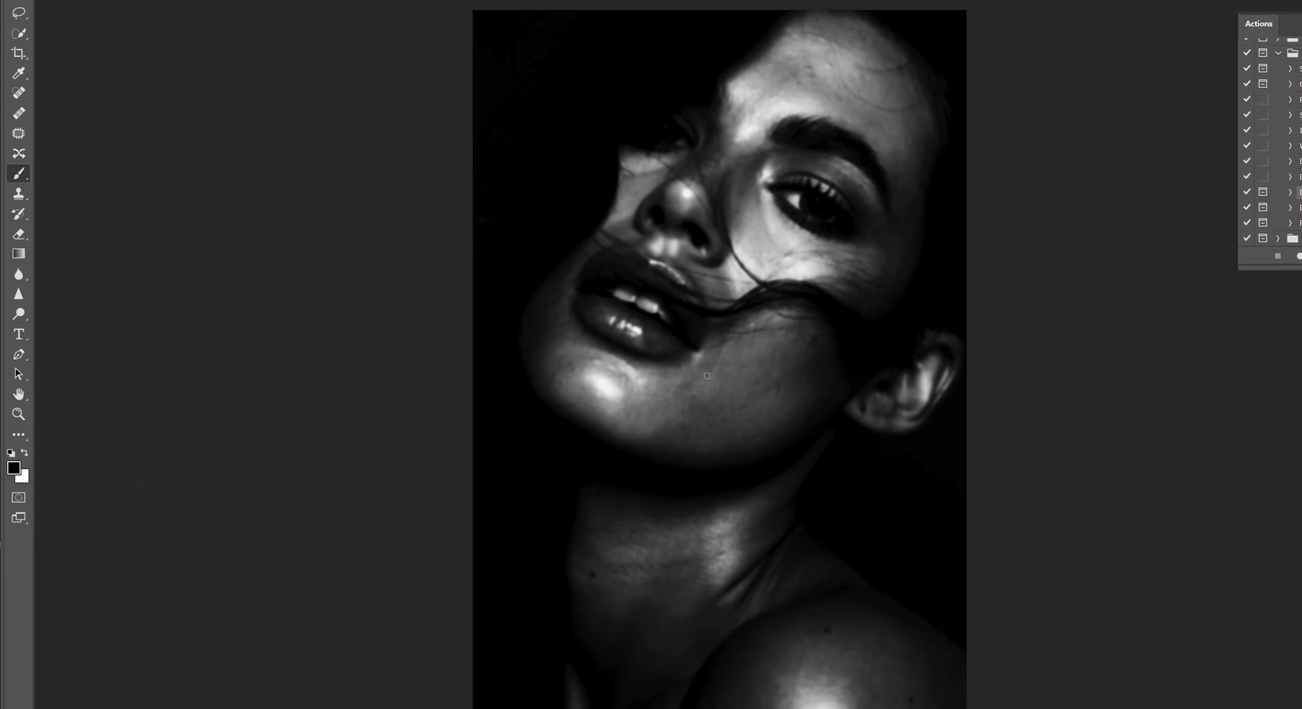
key("x")
key("x")
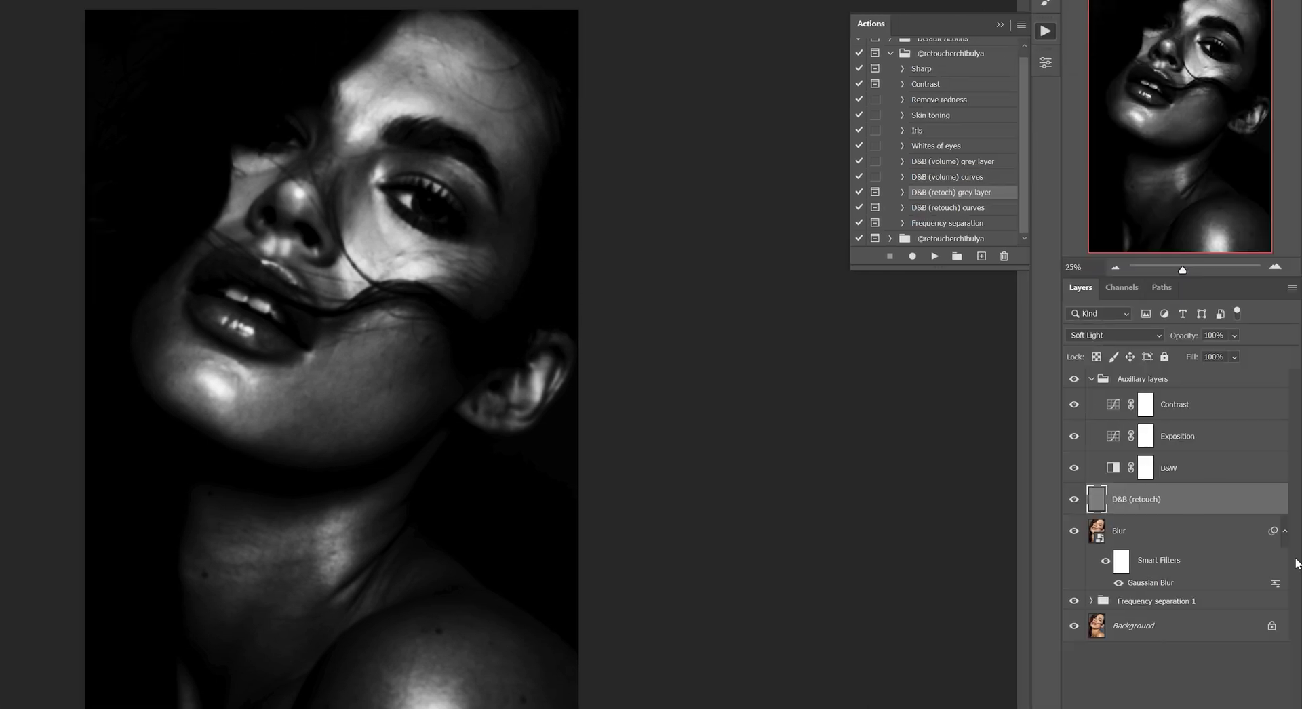
Step: Hide the Auxiliary layers group and the Blur layer, and delete both
left_click(1139, 381)
left_click(1074, 379)
left_click(1074, 531)
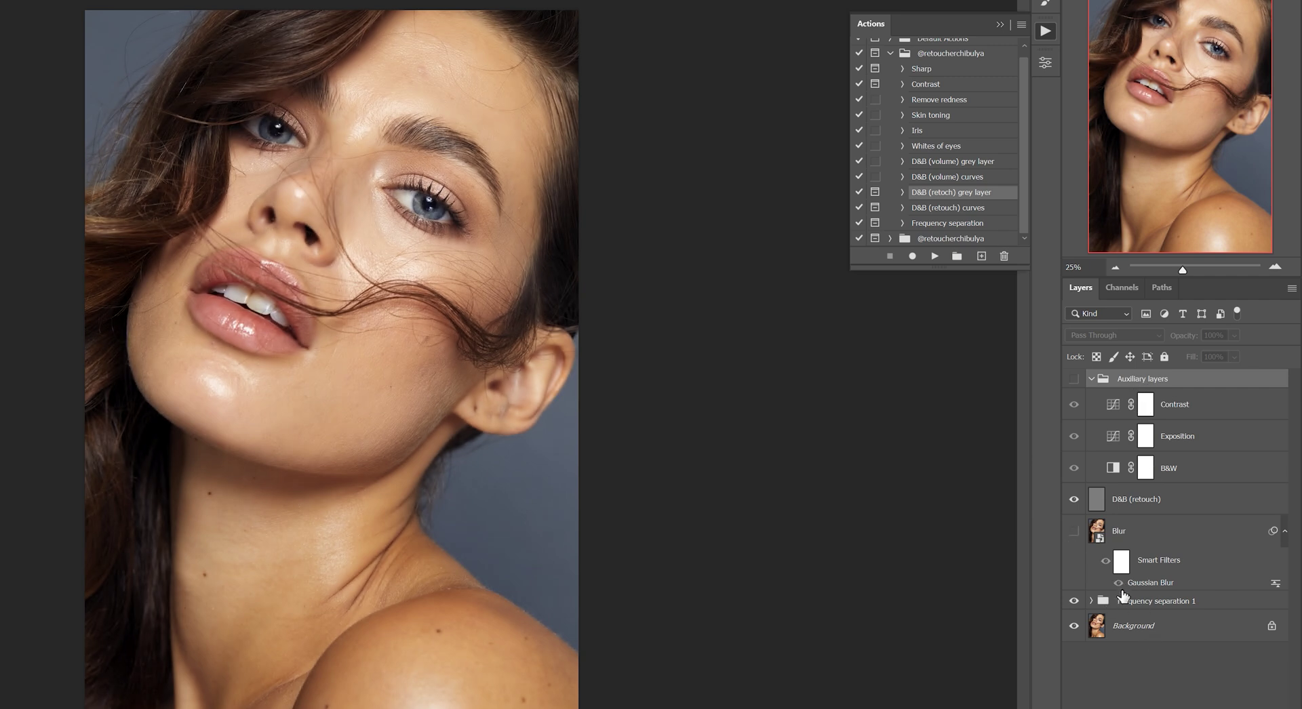
key("Delete")
left_click(1156, 417)
key("Delete")
Step: Play the D&B (volume) curves action, select its D and B masks in turn, and set the brush flow to 3%
left_click(929, 206)
left_click(934, 284)
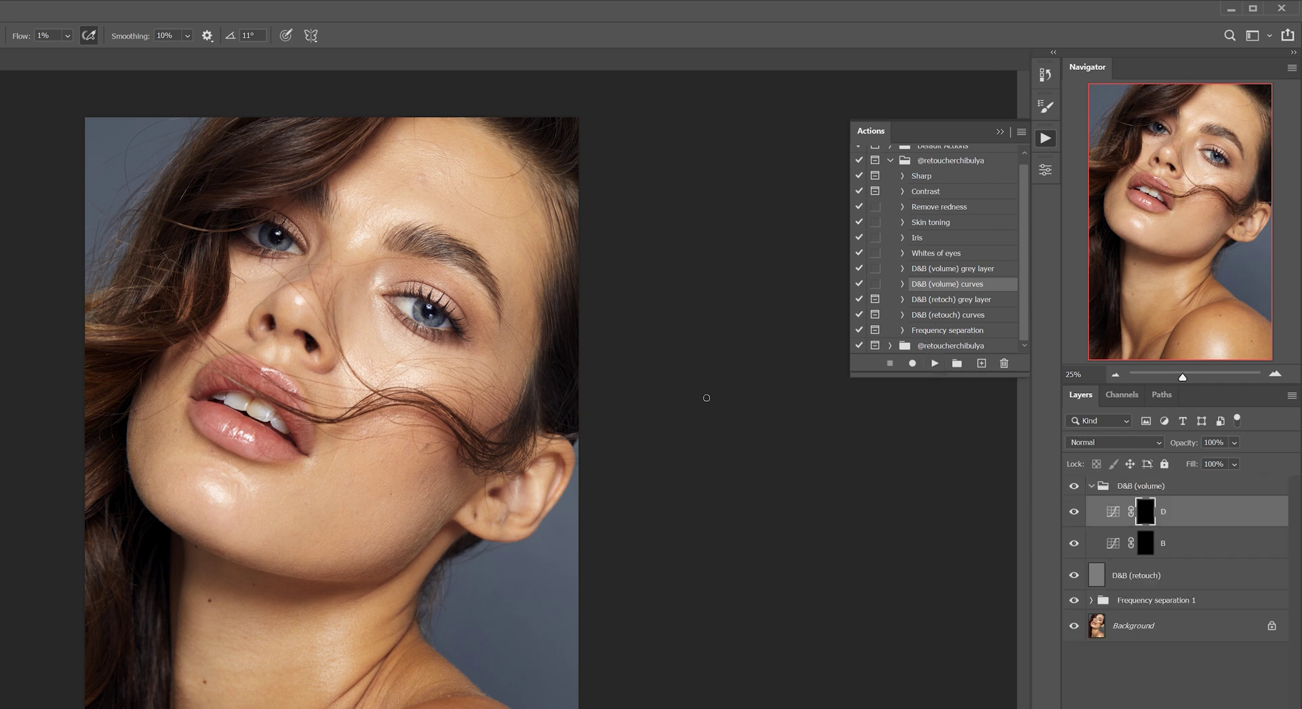
left_click(1194, 549)
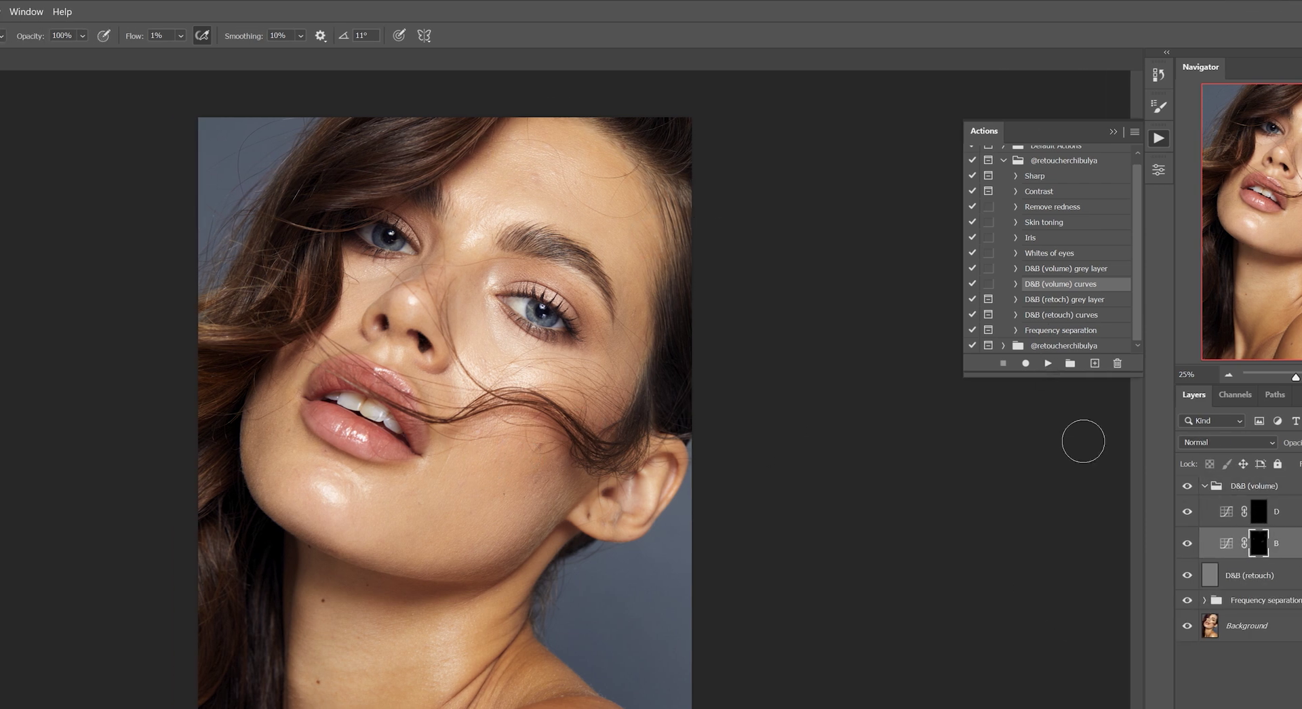
left_click(1194, 514)
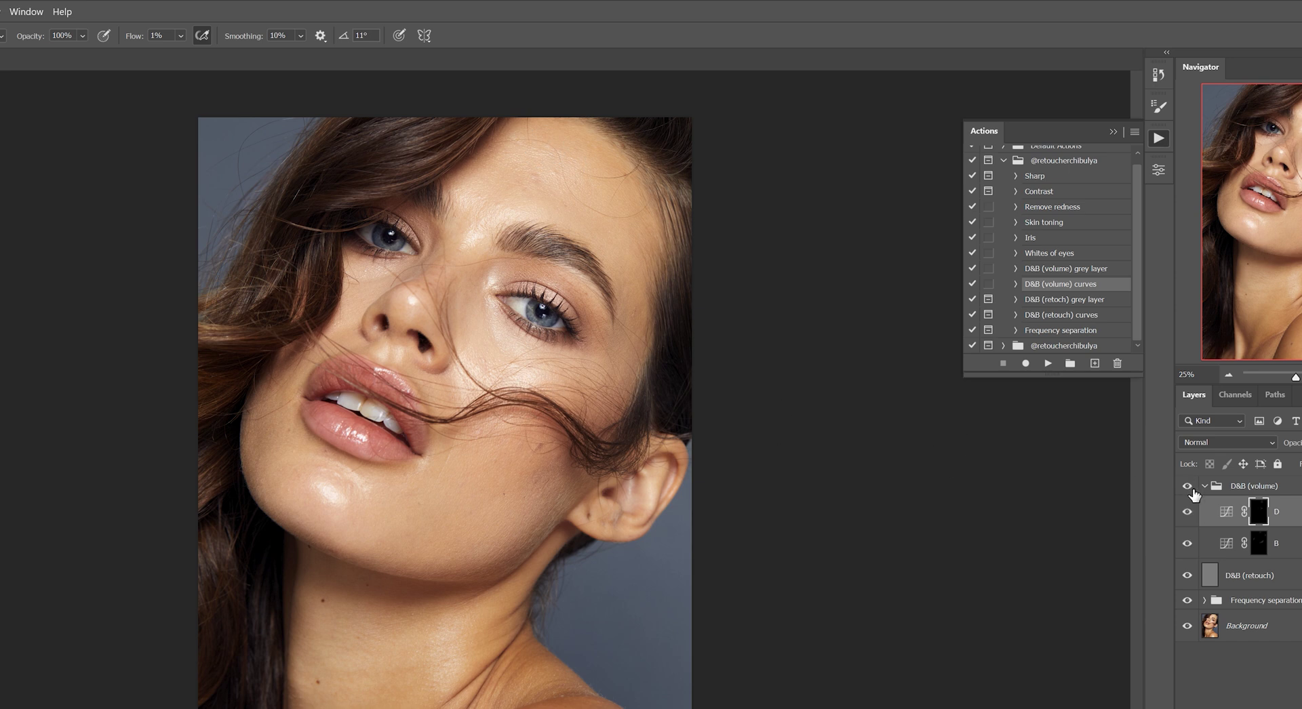
left_click(1194, 543)
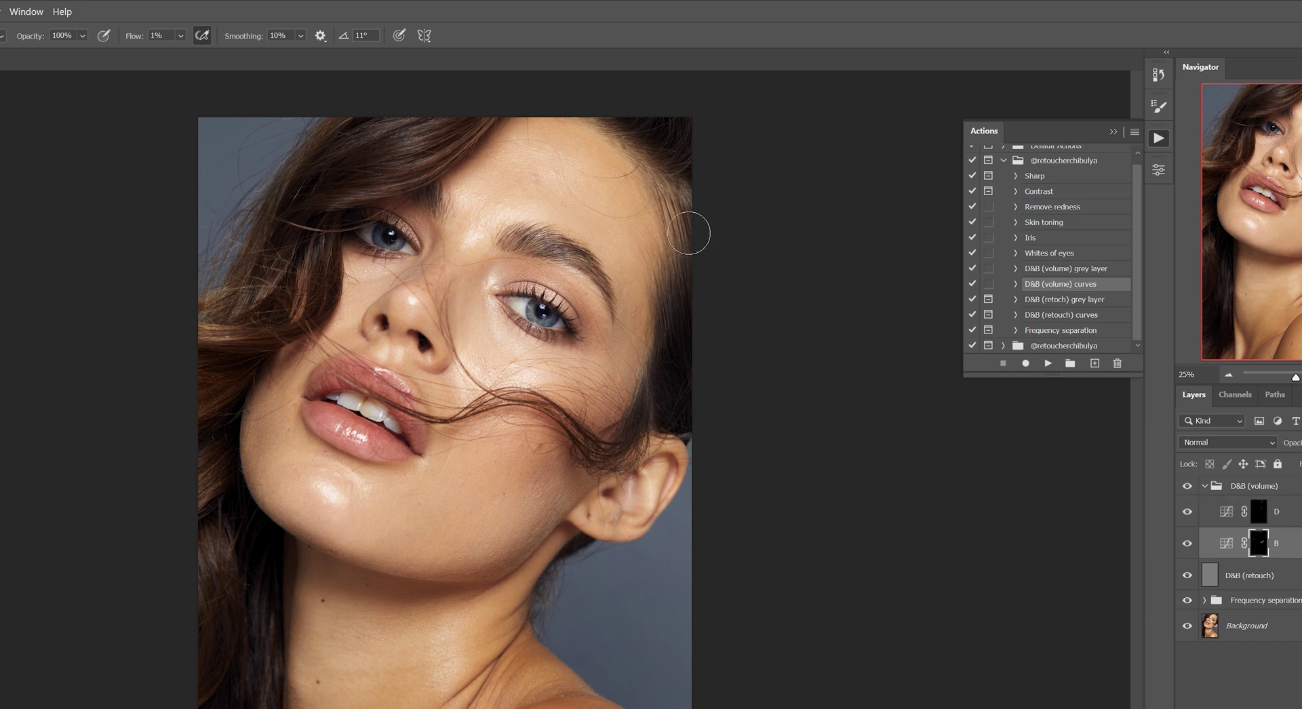
left_click(162, 35)
type("3")
key("Return")
Step: Delete the D&B (volume) group with its D and B curves
left_click(1187, 486)
left_click(1186, 486)
left_click(1285, 487)
key("Delete")
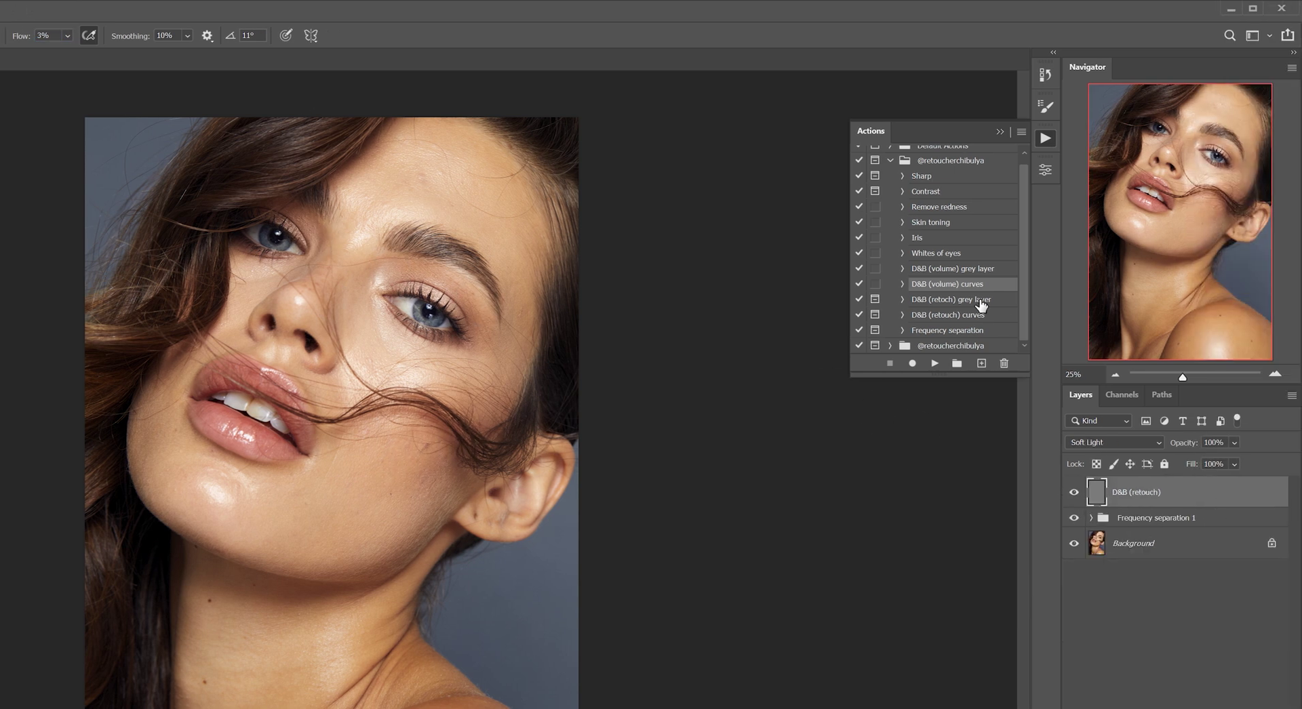
Step: Play the D&B (volume) grey layer action and delete the layer it adds
left_click(960, 268)
left_click(937, 365)
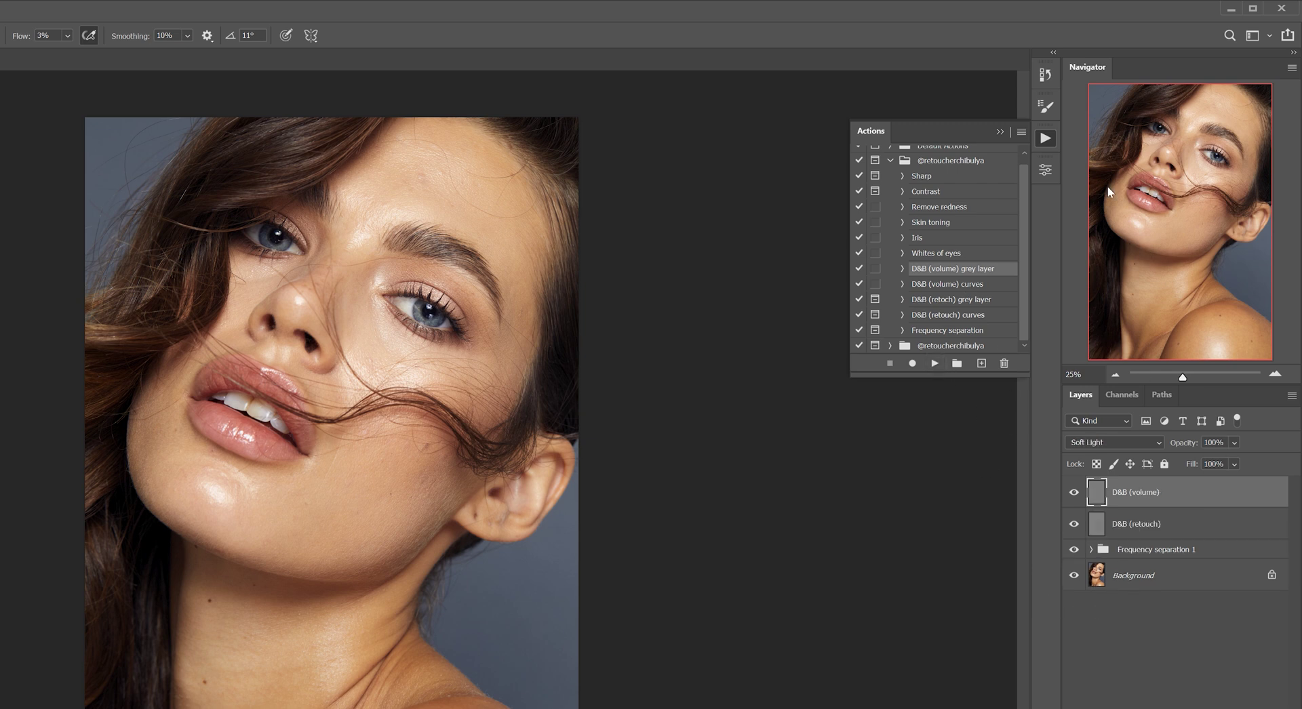
key("Delete")
left_click(1045, 137)
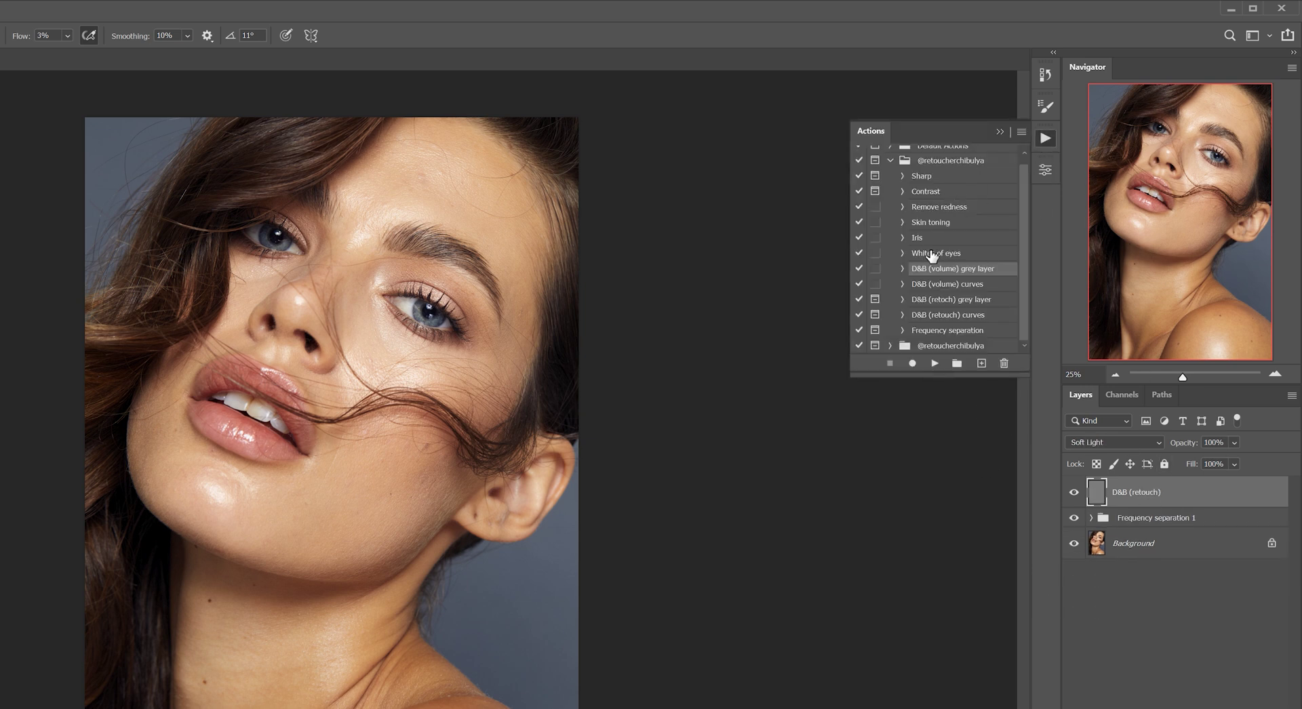
Step: Play the Whites of eyes action and set the brush flow to 100% for painting the fully visible eye
left_click(926, 256)
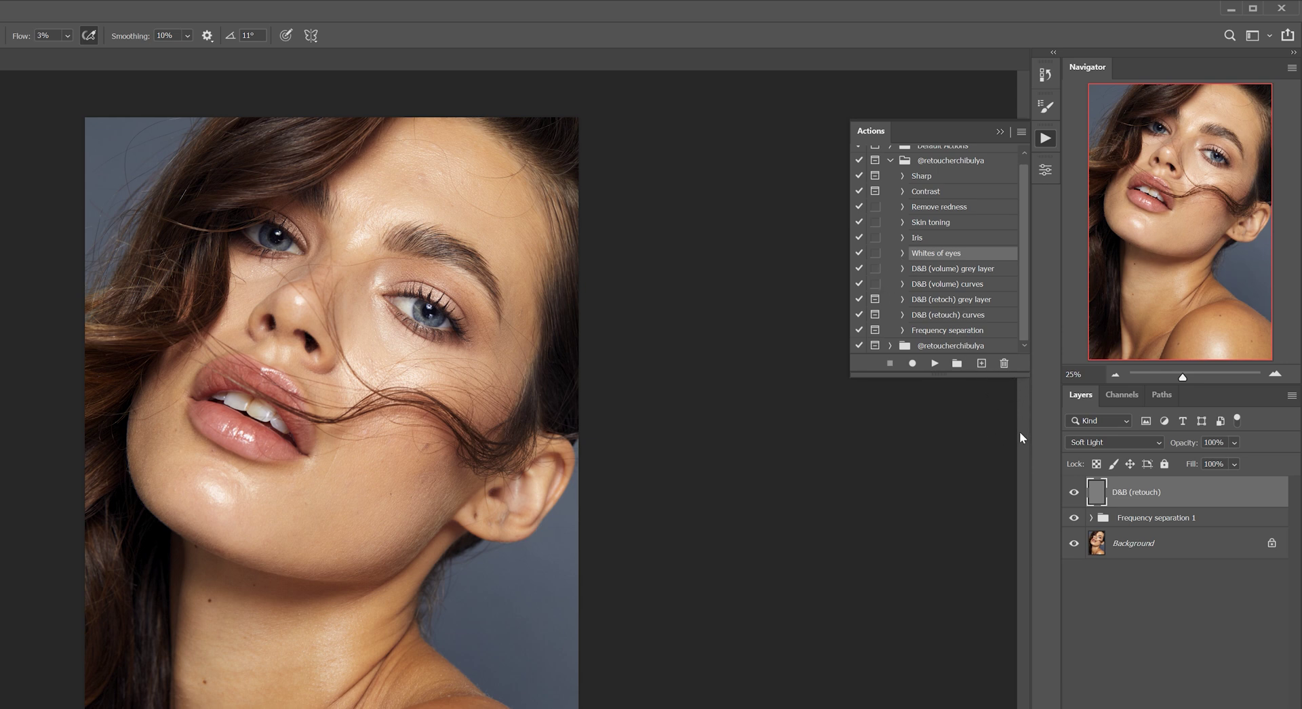
left_click(935, 364)
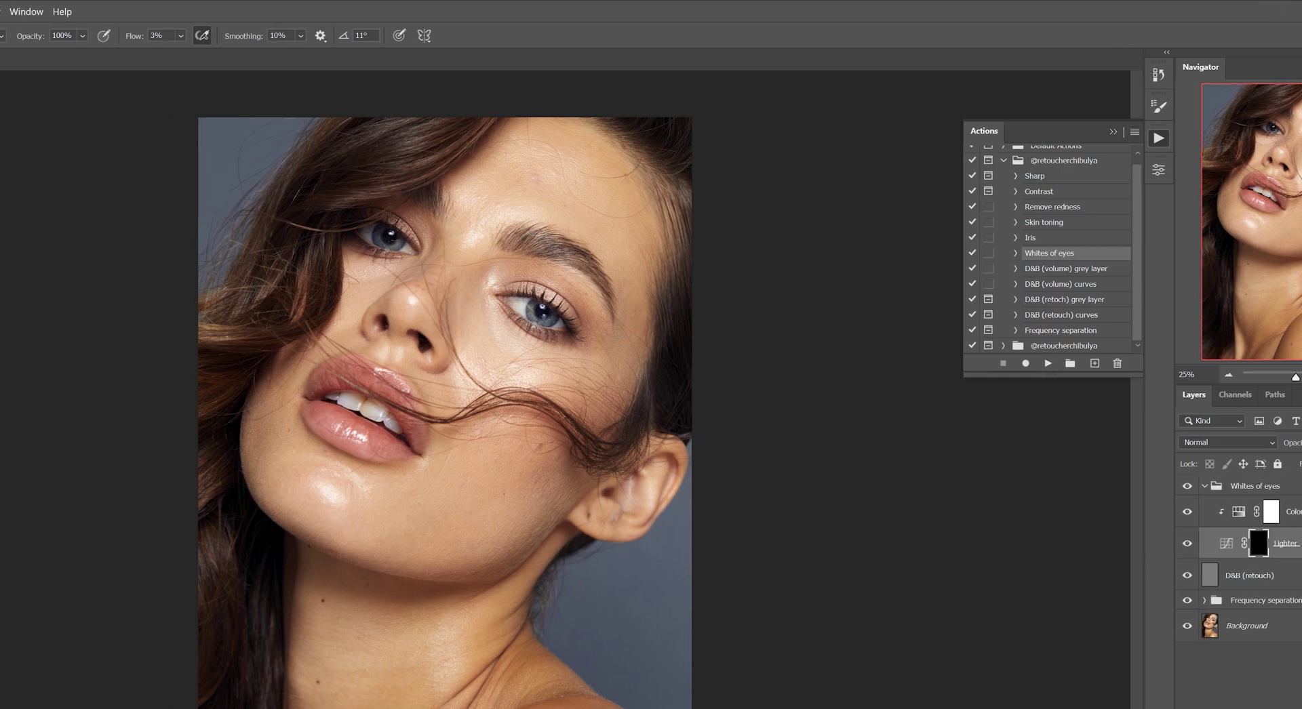
key("ctrl+plus")
key("ctrl+plus")
key("ctrl+plus")
left_click_drag(529, 407, 423, 708)
scroll(461, 495, "up", 2)
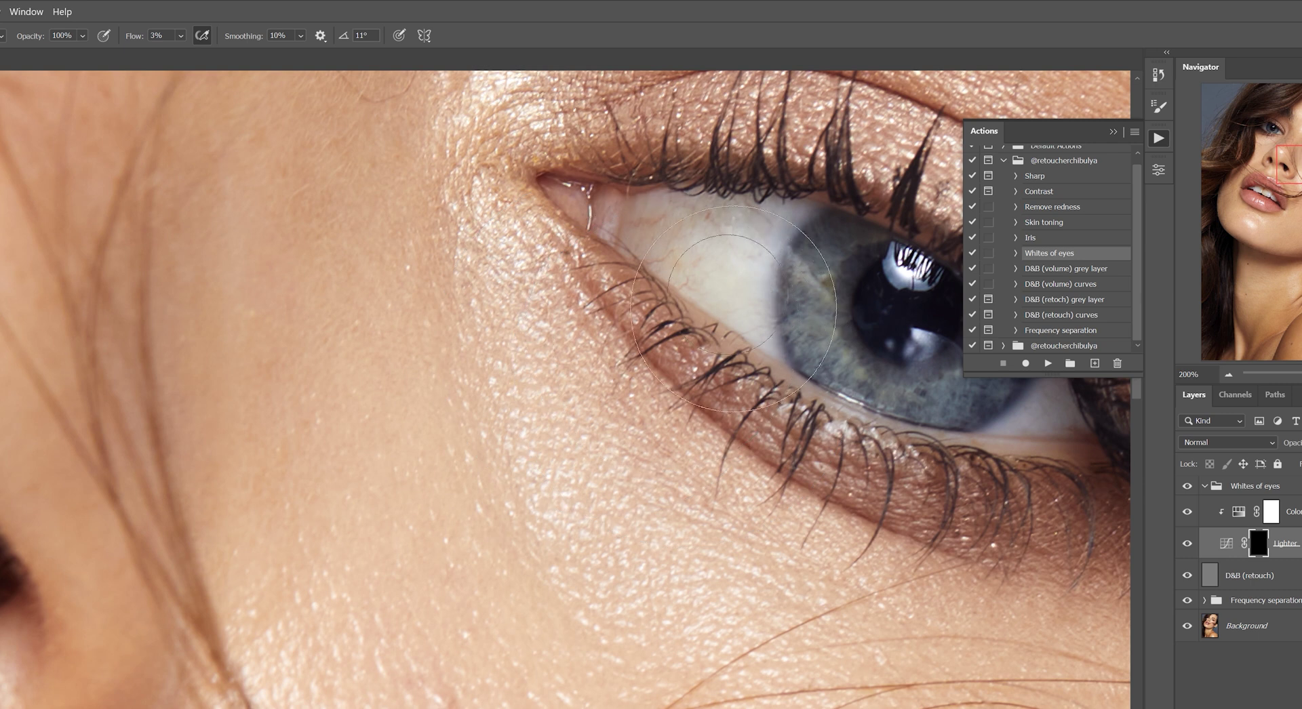
left_click_drag(131, 469, 32, 575)
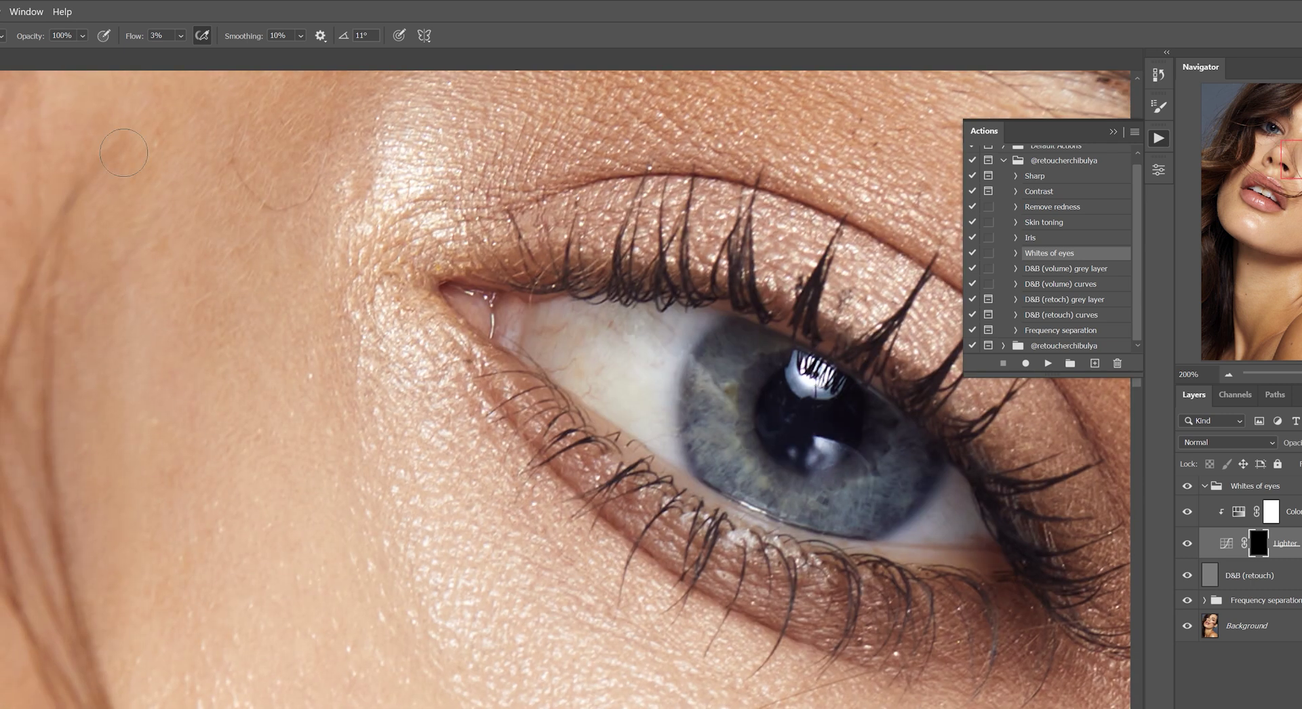
left_click_drag(181, 36, 263, 54)
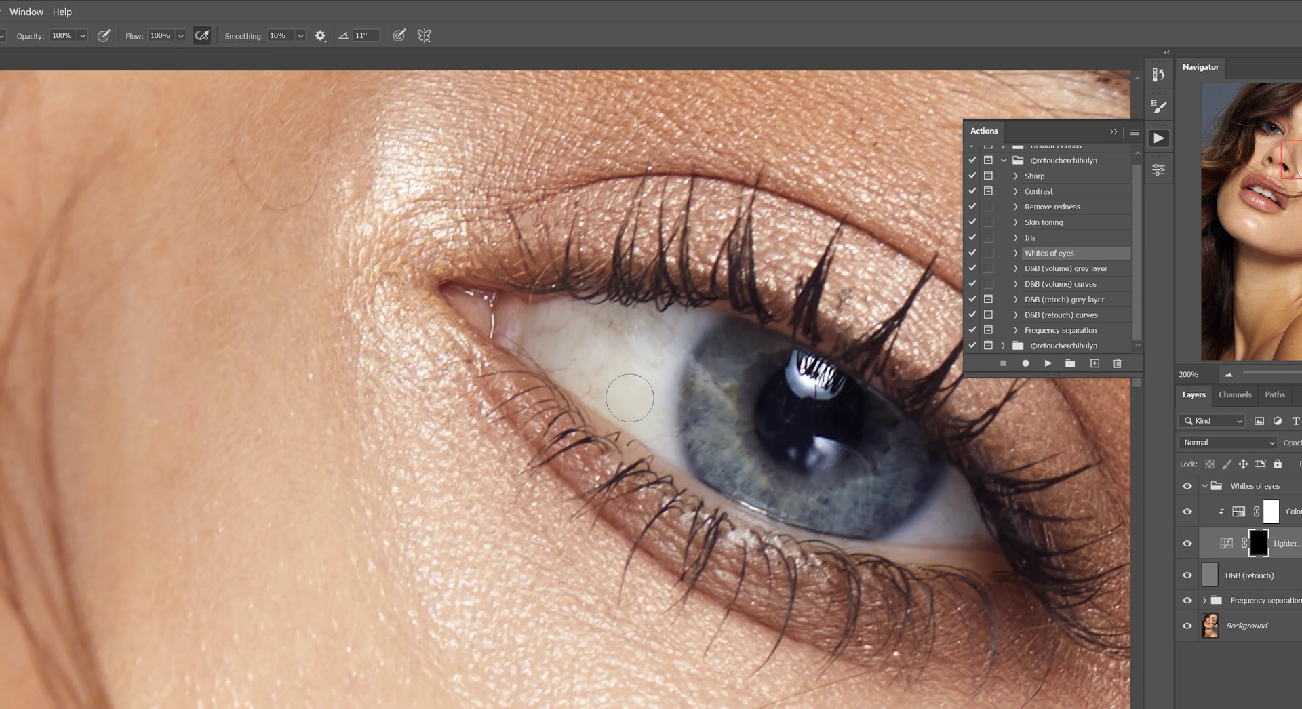
Step: Paint the Lighter mask over the white of the fully visible eye on both sides of the iris, with the mask overlay shown
mouse_move(650, 334)
left_mouse_down()
mouse_move(669, 442)
mouse_move(560, 361)
mouse_move(600, 345)
left_mouse_up()
mouse_move(950, 512)
left_mouse_down()
mouse_move(957, 532)
mouse_move(897, 541)
mouse_move(891, 505)
mouse_move(905, 482)
left_mouse_up()
key("backslash")
left_click_drag(663, 334, 651, 379)
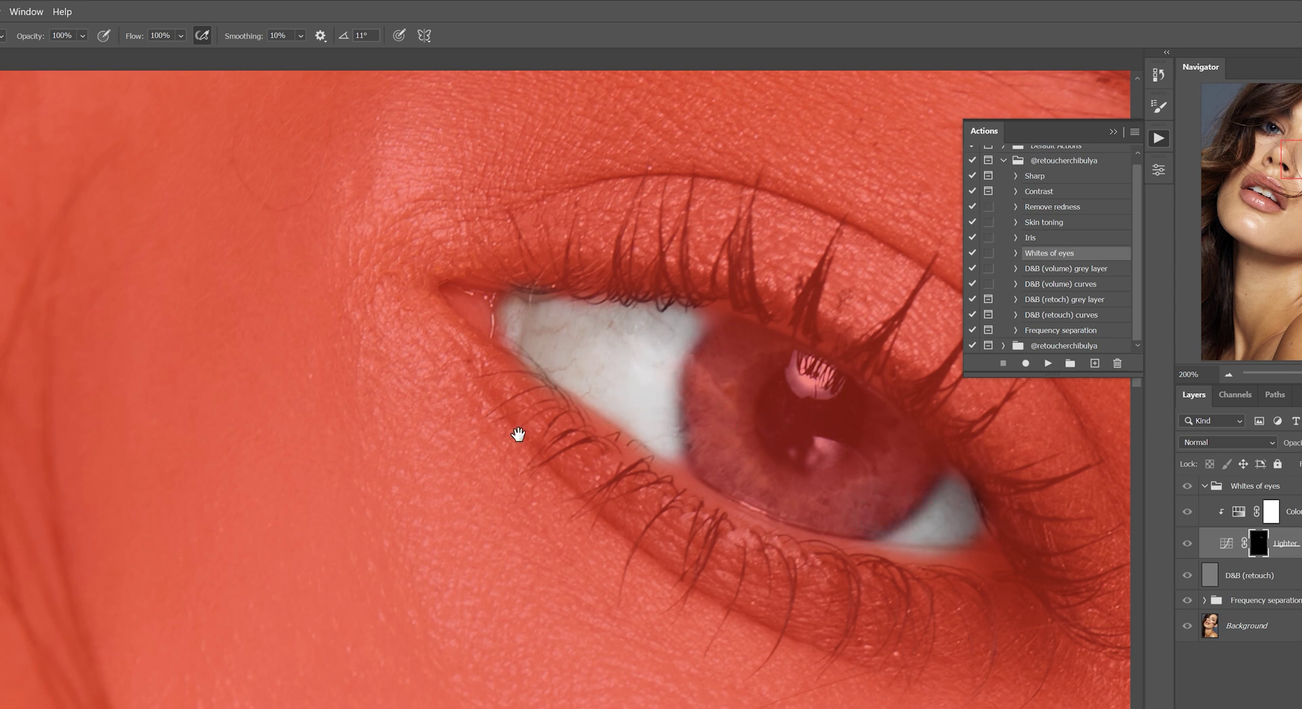
Step: Paint the Lighter mask over the white of the other eye, partly covered by hair
left_click_drag(517, 436, 942, 549)
left_click_drag(459, 497, 278, 678)
mouse_move(402, 462)
left_mouse_down()
mouse_move(337, 394)
mouse_move(287, 365)
mouse_move(269, 372)
mouse_move(357, 334)
mouse_move(353, 449)
mouse_move(342, 356)
mouse_move(410, 326)
left_mouse_up()
left_click_drag(639, 497, 554, 512)
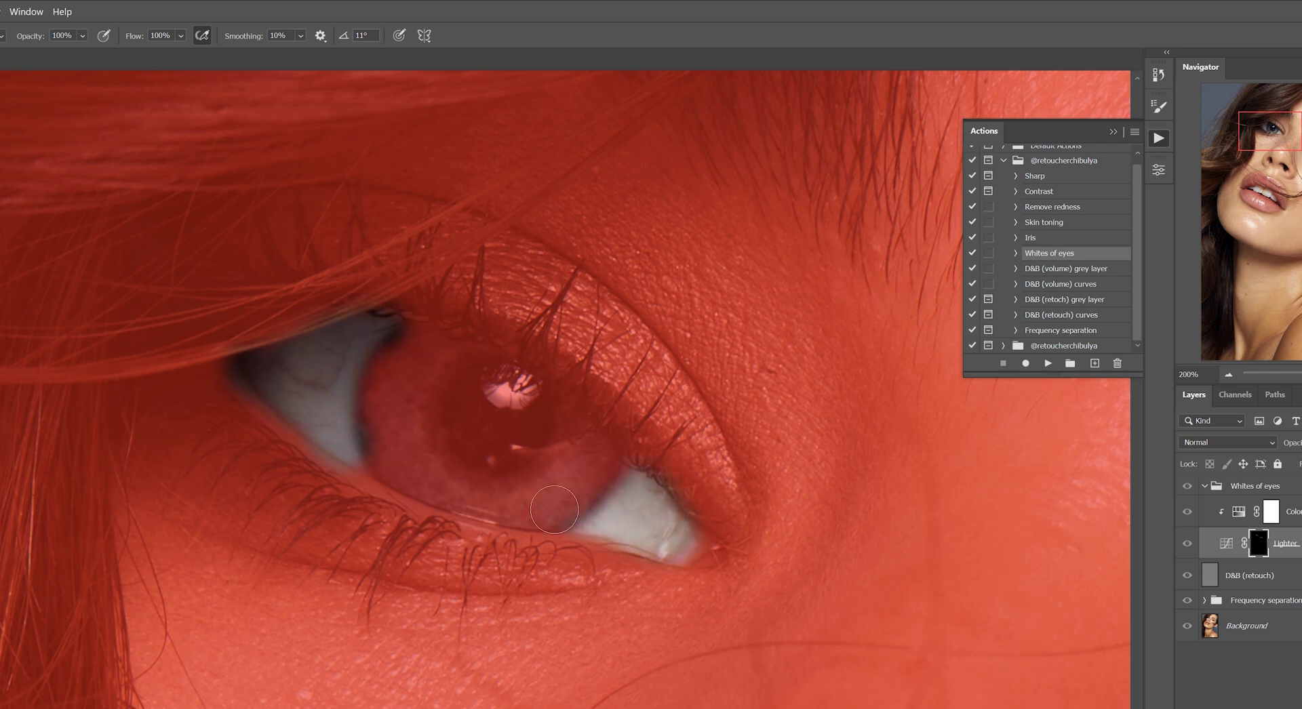
Step: Hide the mask overlay and compare the eyes with the Whites of eyes group off and on
left_click(1228, 376)
left_click(1229, 376)
left_click(1229, 376)
left_click(1228, 376)
key("backslash")
left_click_drag(1085, 530, 1022, 438)
left_click(1186, 486)
left_click(1187, 483)
left_click(1223, 376)
Step: Raise the midpoint of the Lighter curve slightly to brighten the whites of the eyes
left_click(1158, 170)
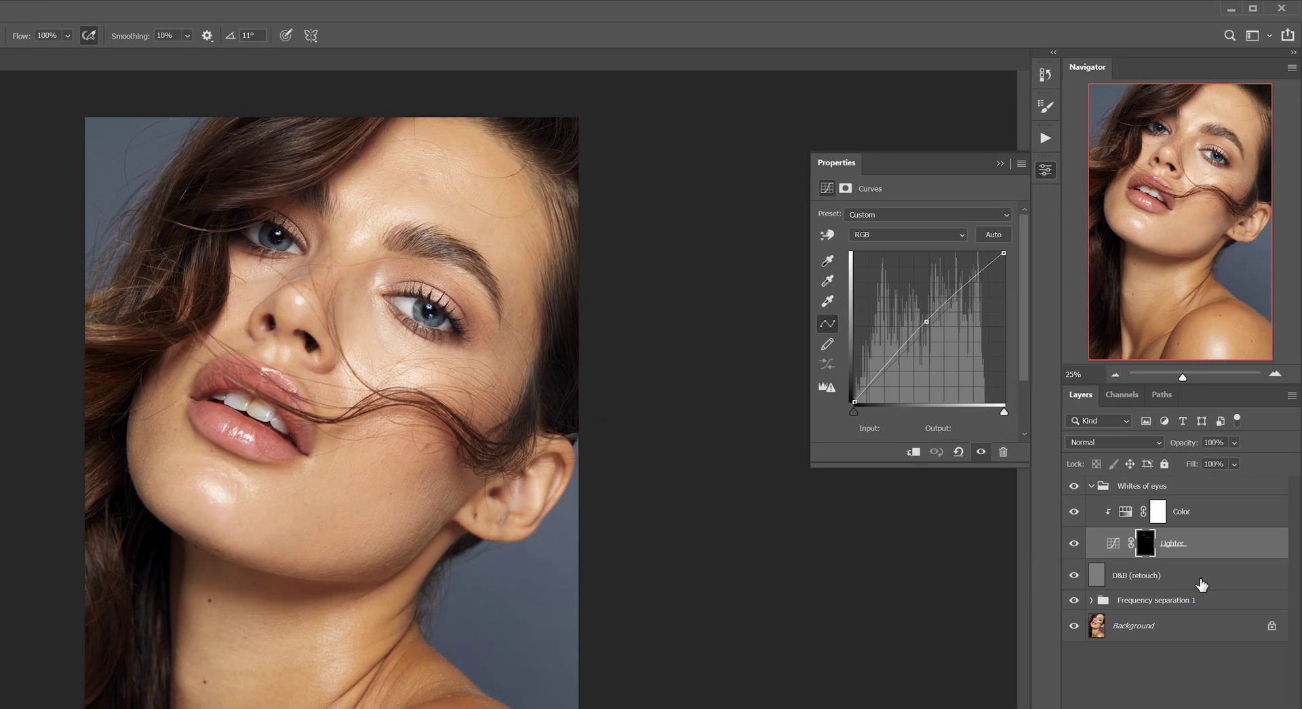
left_click(927, 322)
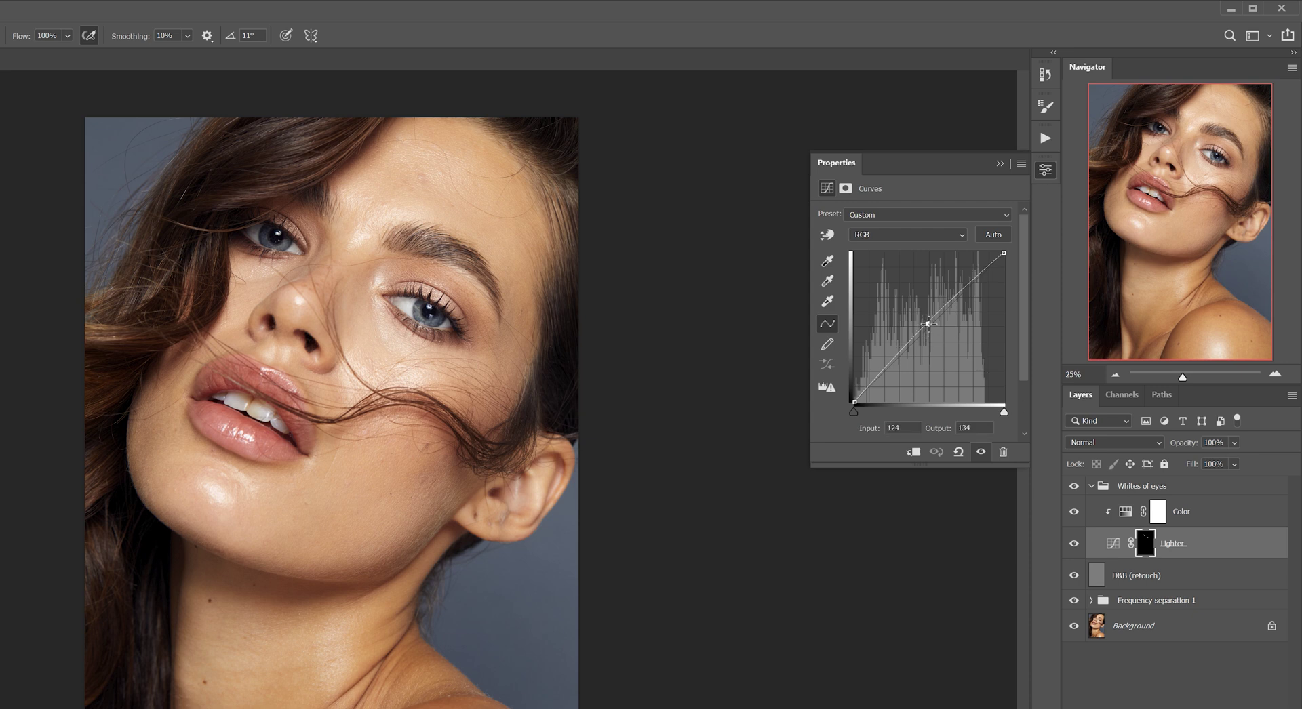
mouse_move(927, 323)
left_mouse_down()
mouse_move(921, 304)
mouse_move(926, 319)
left_mouse_up()
left_click(1045, 170)
Step: Play the Whites of eyes action again and collapse the earlier Whites of eyes group
left_click(1045, 137)
left_click(934, 363)
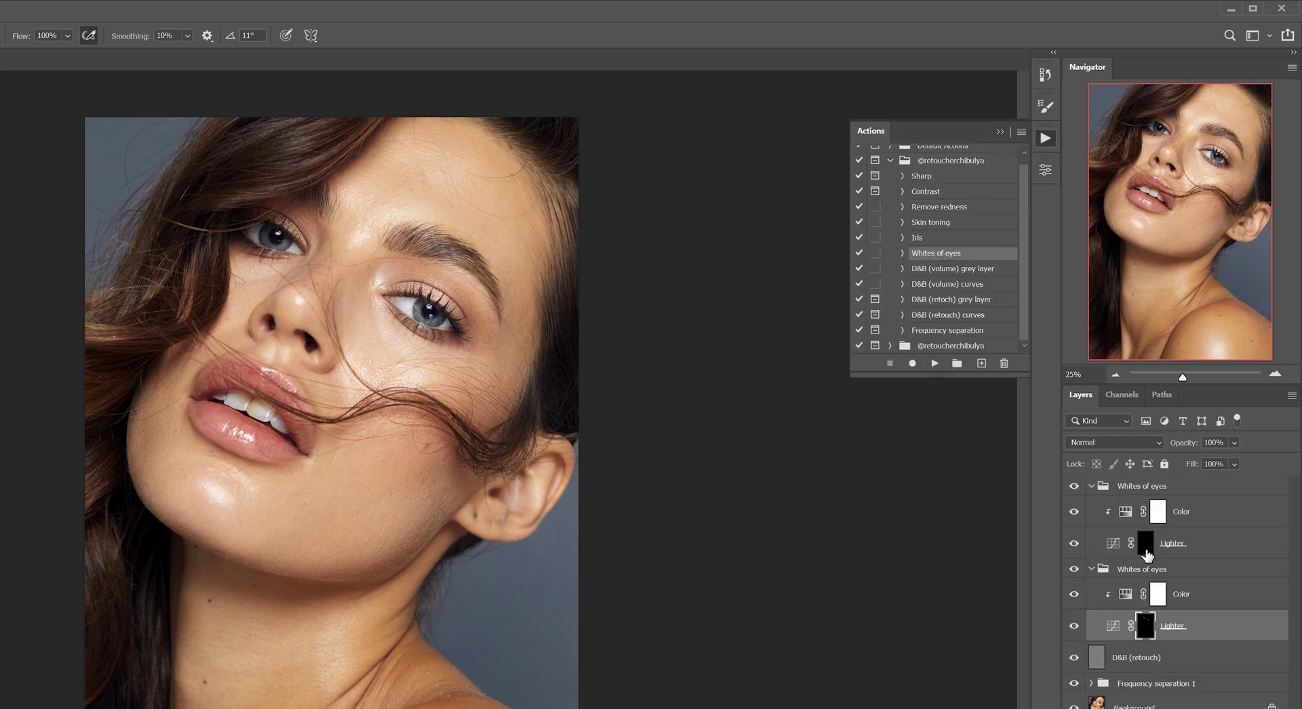
left_click(1091, 570)
Step: Paint the new Lighter mask over the teeth to whiten them, adjusting the brush to a larger size
key("ctrl+plus")
key("ctrl+plus")
key("ctrl+plus")
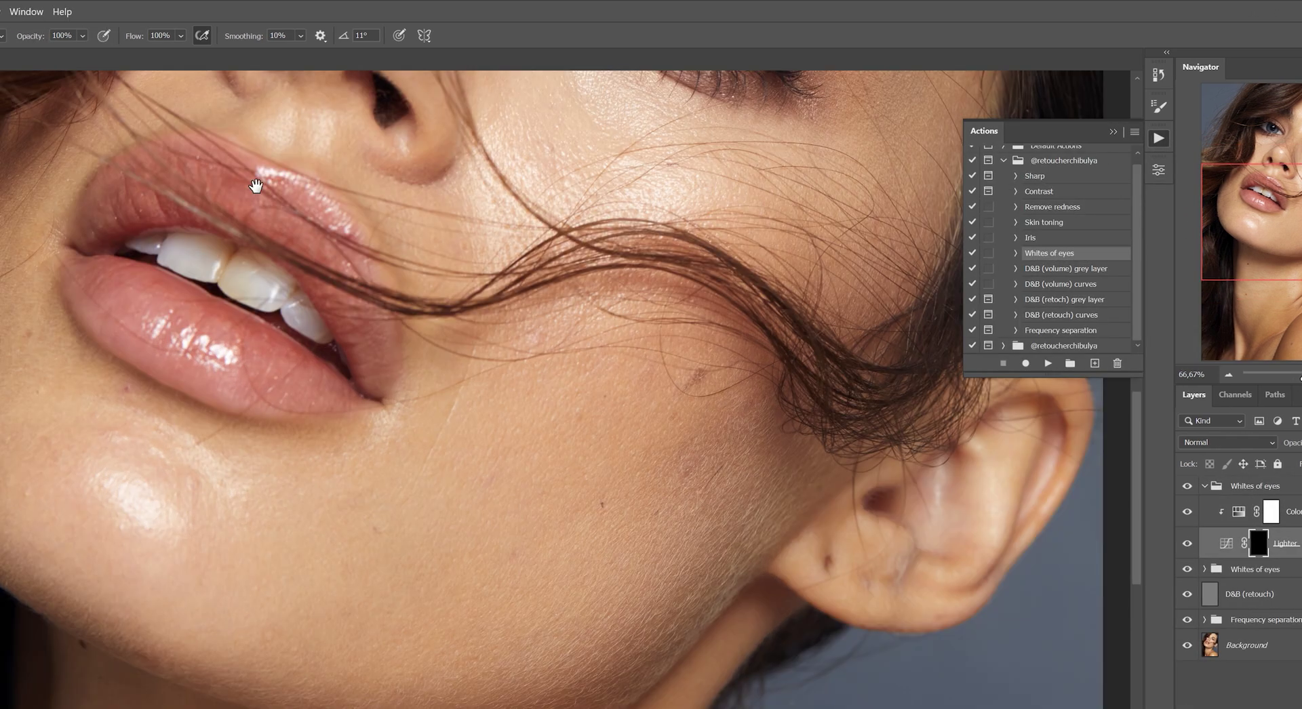
left_click_drag(30, 244, 145, 433)
mouse_move(361, 474)
left_mouse_down()
mouse_move(289, 451)
mouse_move(402, 483)
mouse_move(434, 531)
left_mouse_up()
key("bracketright")
key("ctrl+minus")
key("ctrl+minus")
key("ctrl+minus")
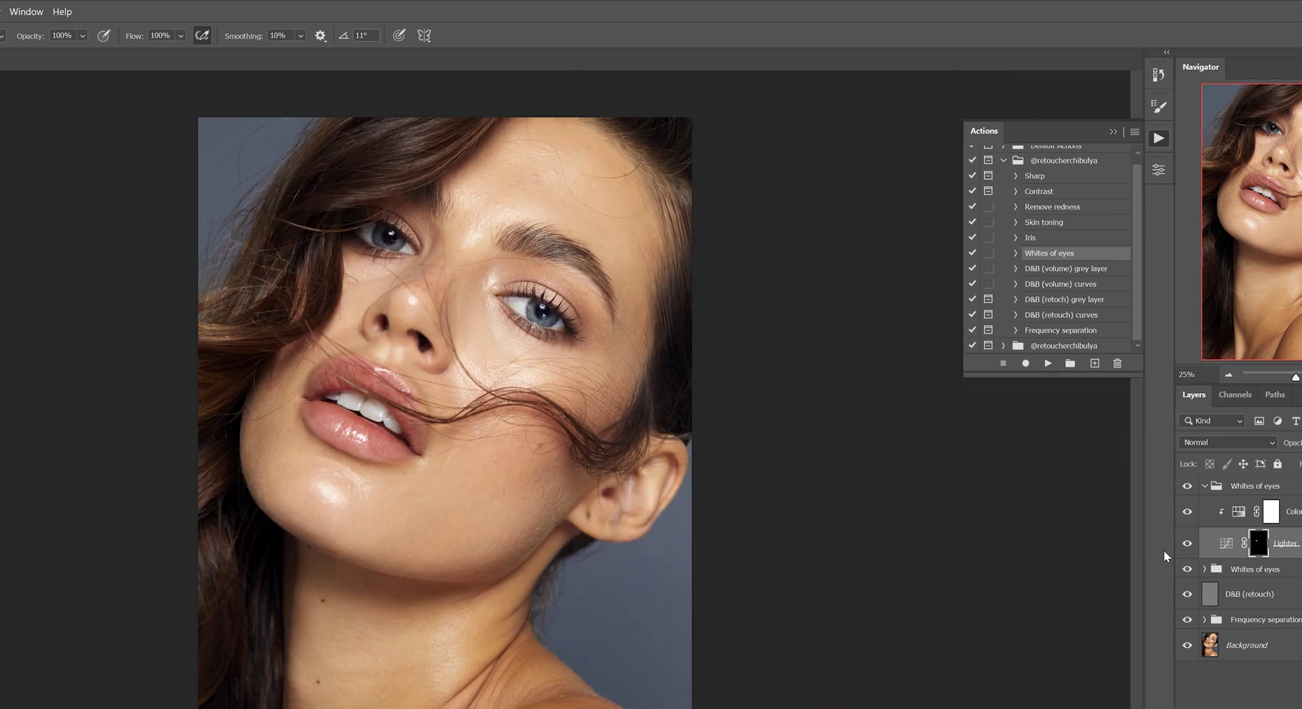
Step: Compare the teeth with the new Whites of eyes group off and on
key("ctrl+plus")
key("ctrl+plus")
left_click_drag(407, 251, 595, 436)
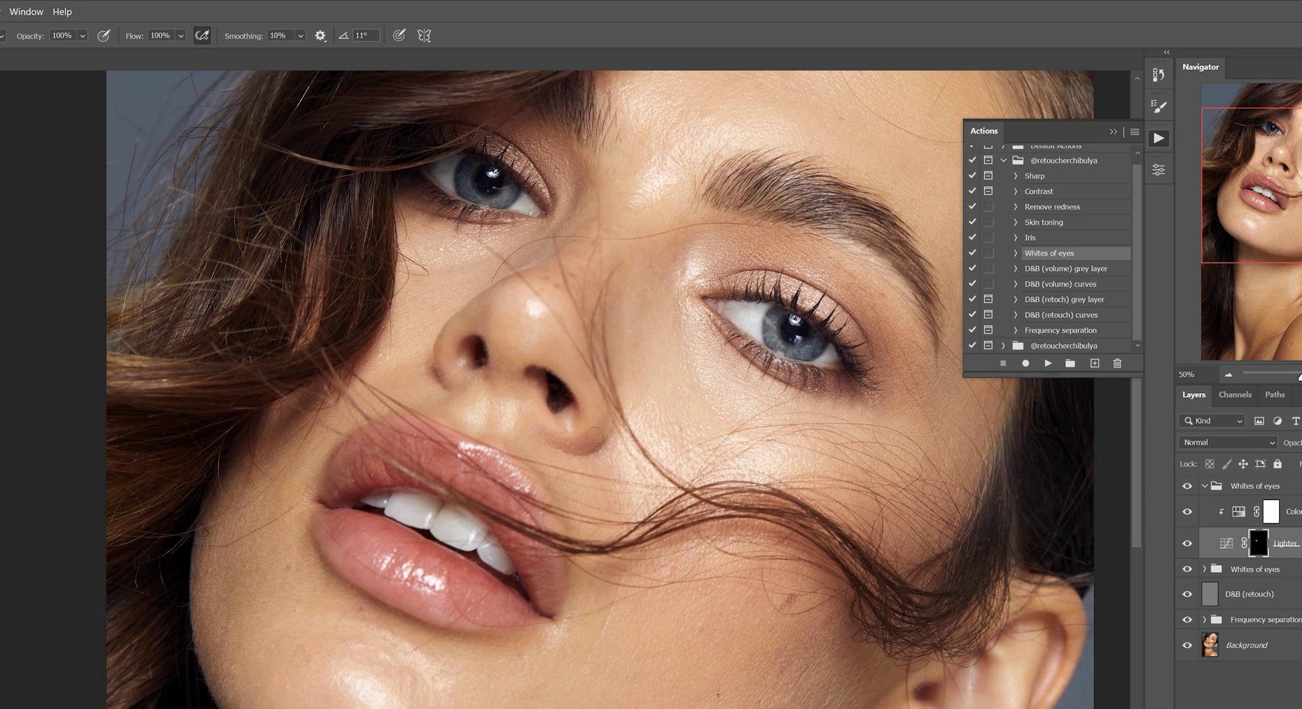
left_click(1187, 488)
left_click(1187, 488)
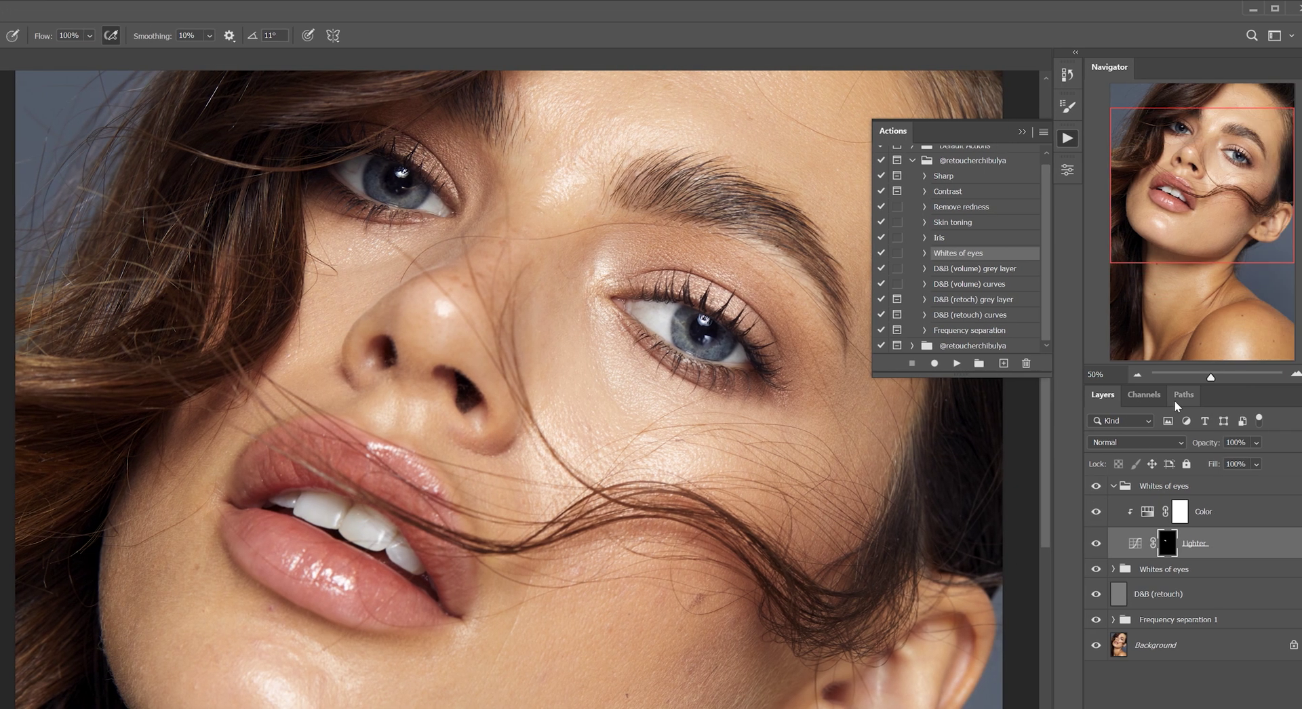
left_click(1137, 375)
left_click(1137, 375)
left_click(1137, 374)
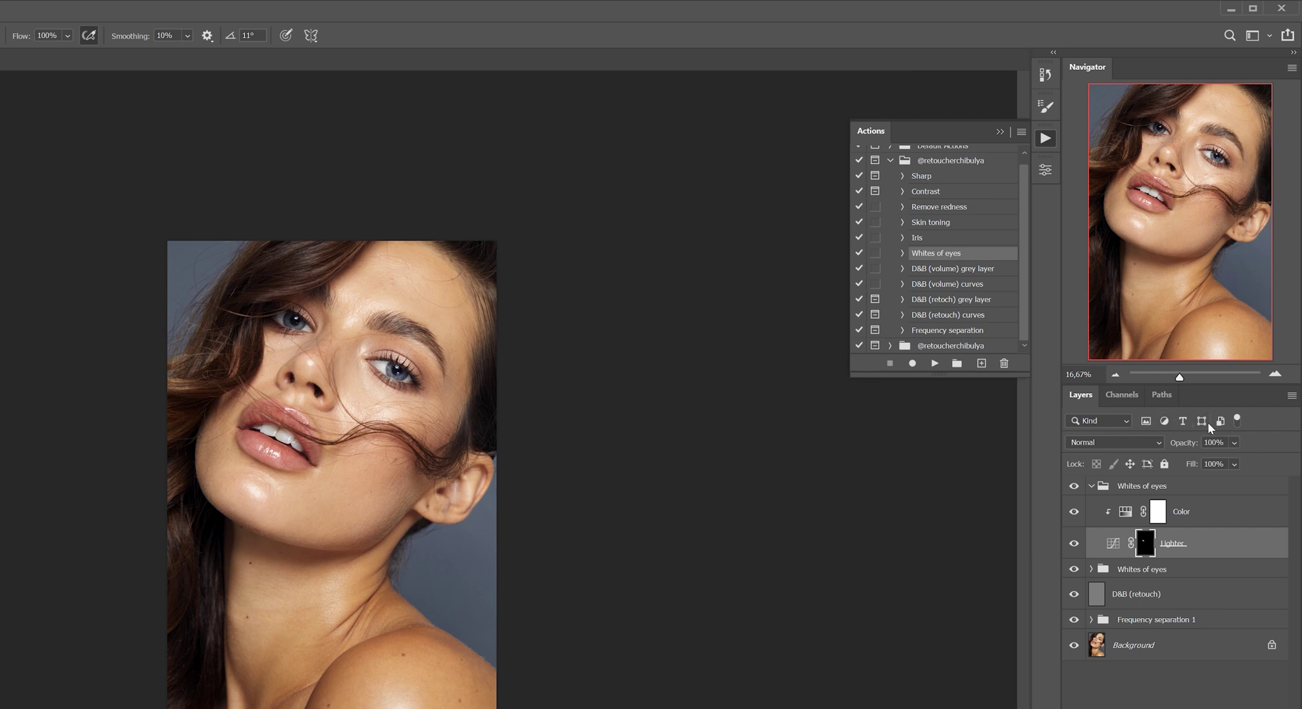
Step: Lower the Lighter curve's midpoint to input 122 and output 130 for the teeth, and collapse the upper Whites of eyes group
left_click(1045, 170)
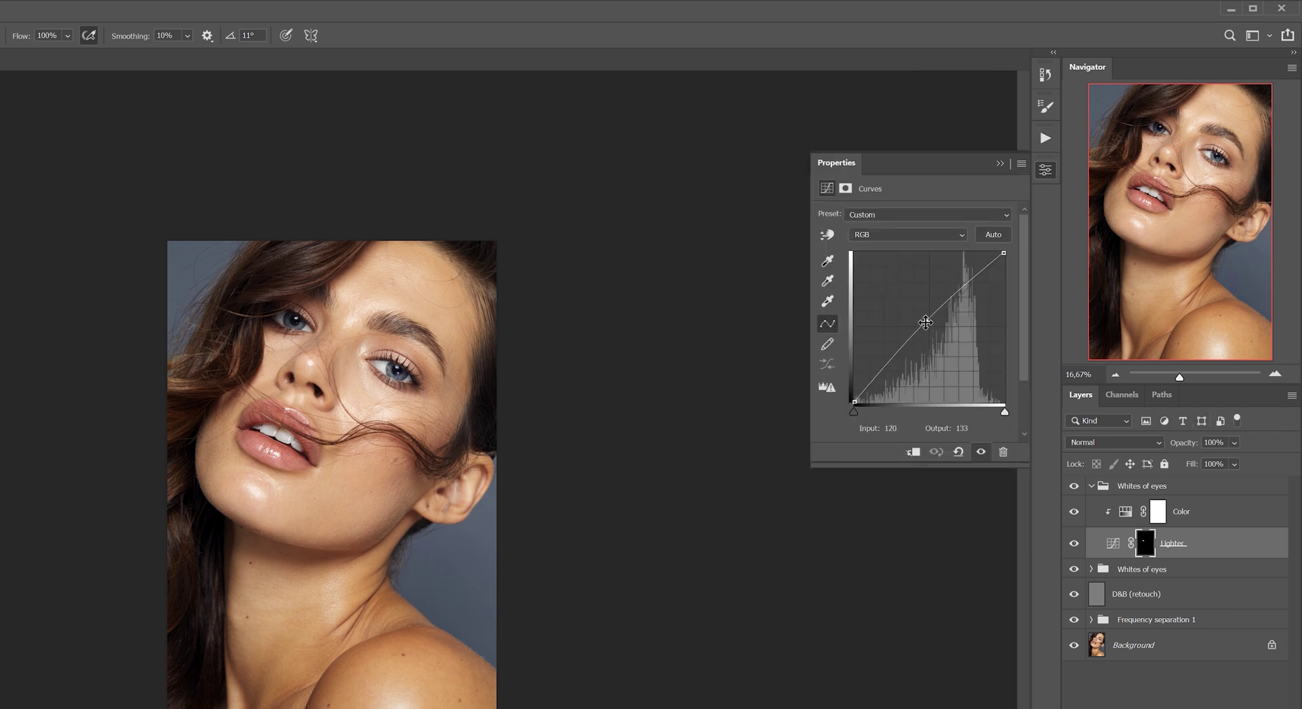
left_click_drag(928, 329, 926, 326)
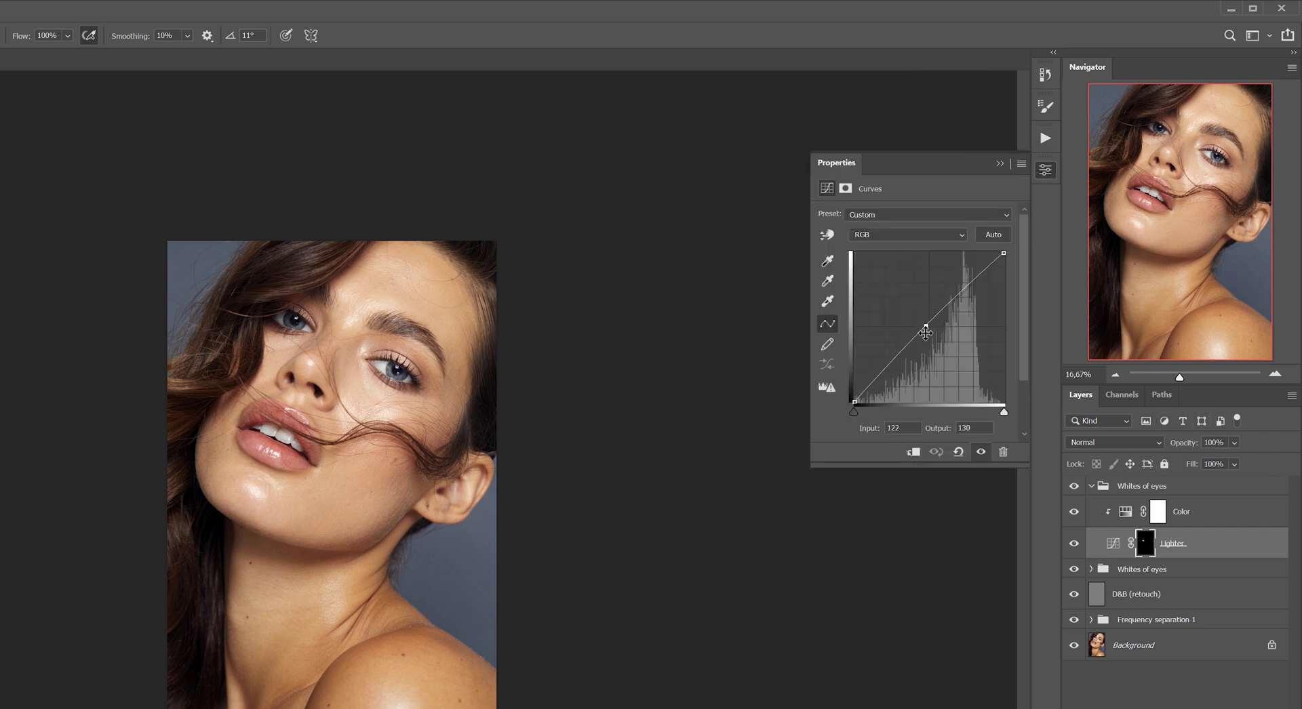
left_click(1074, 486)
left_click(1275, 374)
left_click(1045, 170)
left_click(1091, 486)
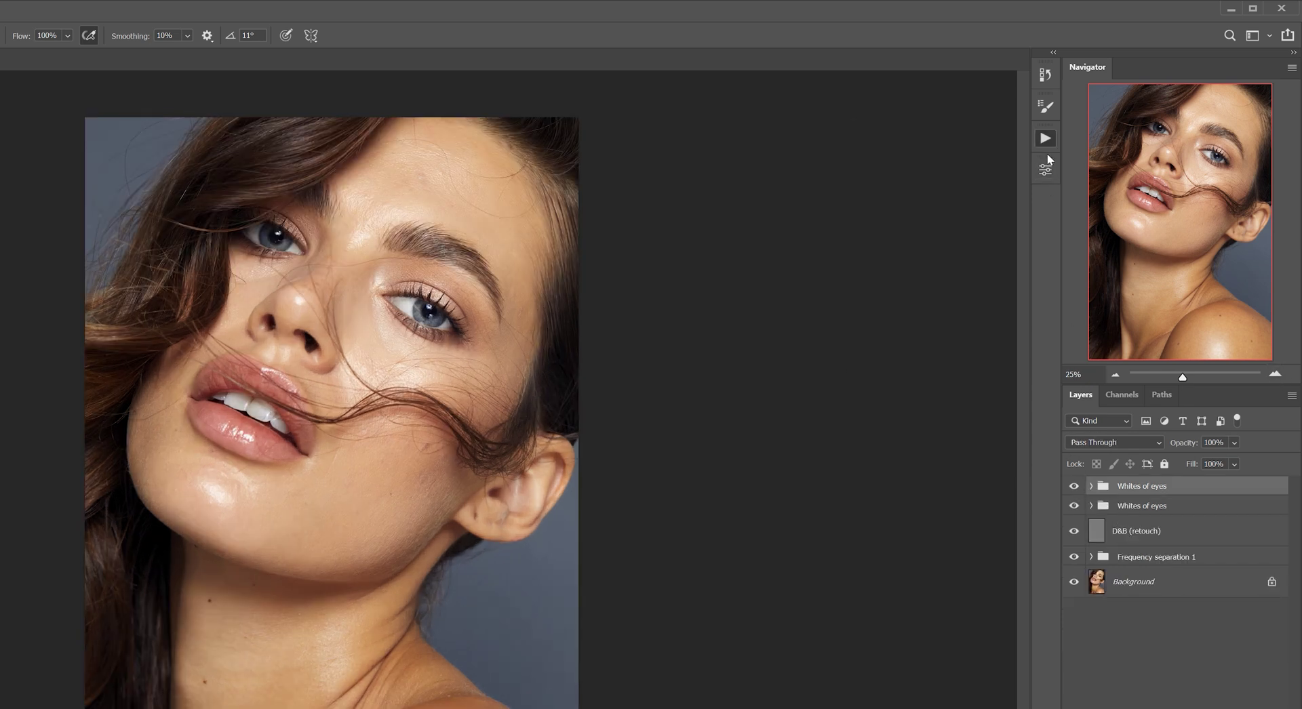
Step: Play the Iris action to add its masked curves layer
left_click(1045, 139)
left_click(935, 238)
left_click(934, 363)
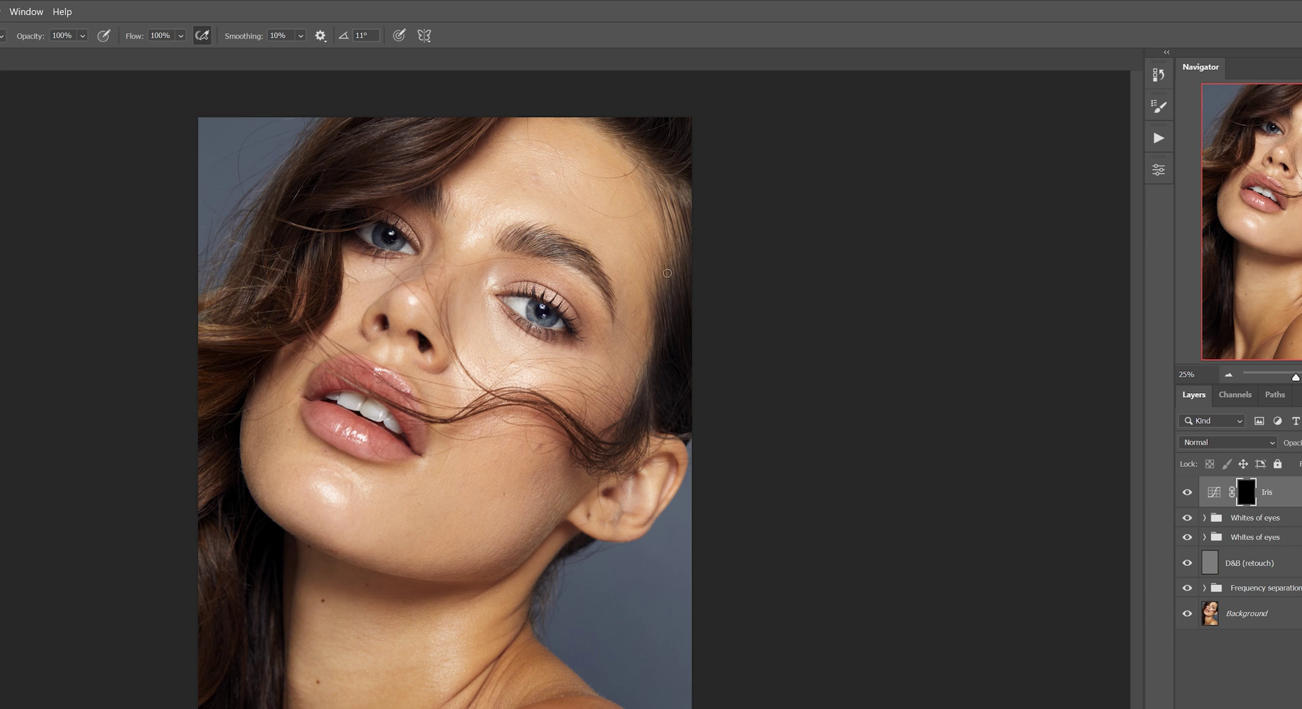
Step: Paint the Iris mask over both irises, show the mask overlay, and dab once over each eye with a larger brush
key("ctrl+plus")
key("ctrl+plus")
left_click_drag(662, 534, 691, 708)
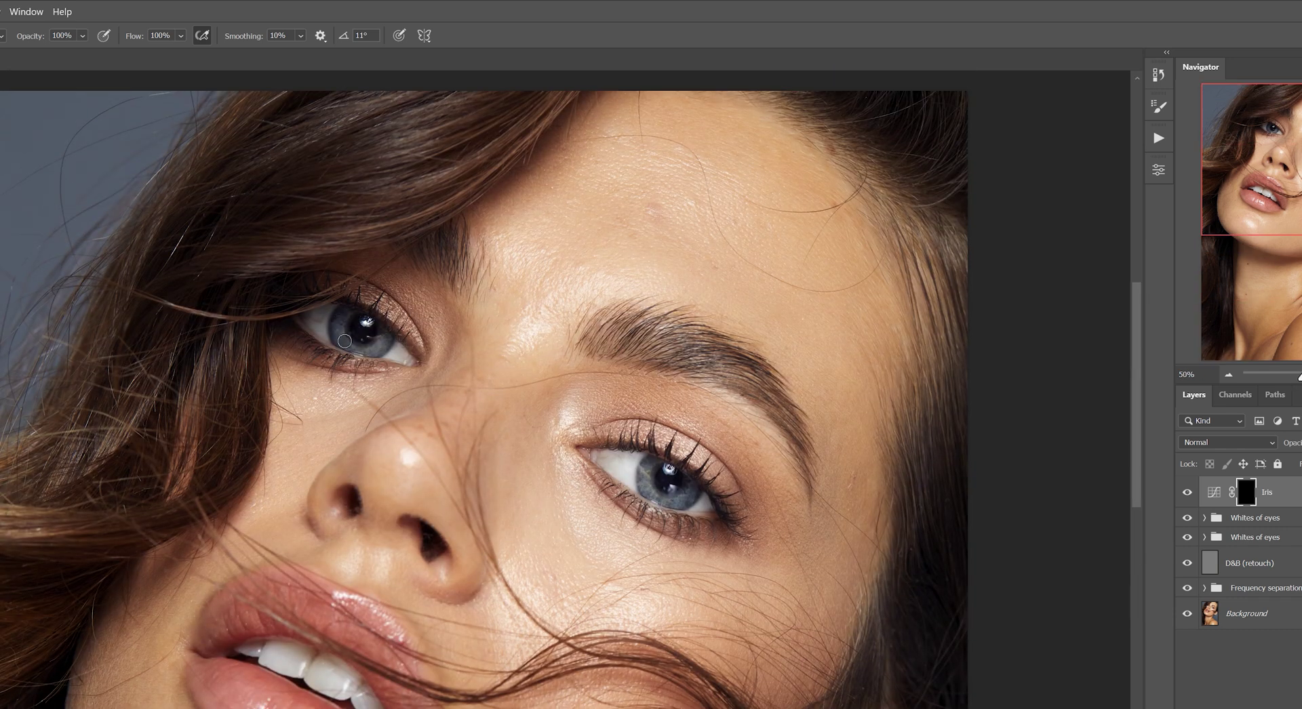
left_click_drag(347, 344, 385, 341)
mouse_move(646, 484)
left_mouse_down()
mouse_move(732, 507)
mouse_move(671, 483)
left_mouse_up()
left_click_drag(375, 331, 388, 342)
key("backslash")
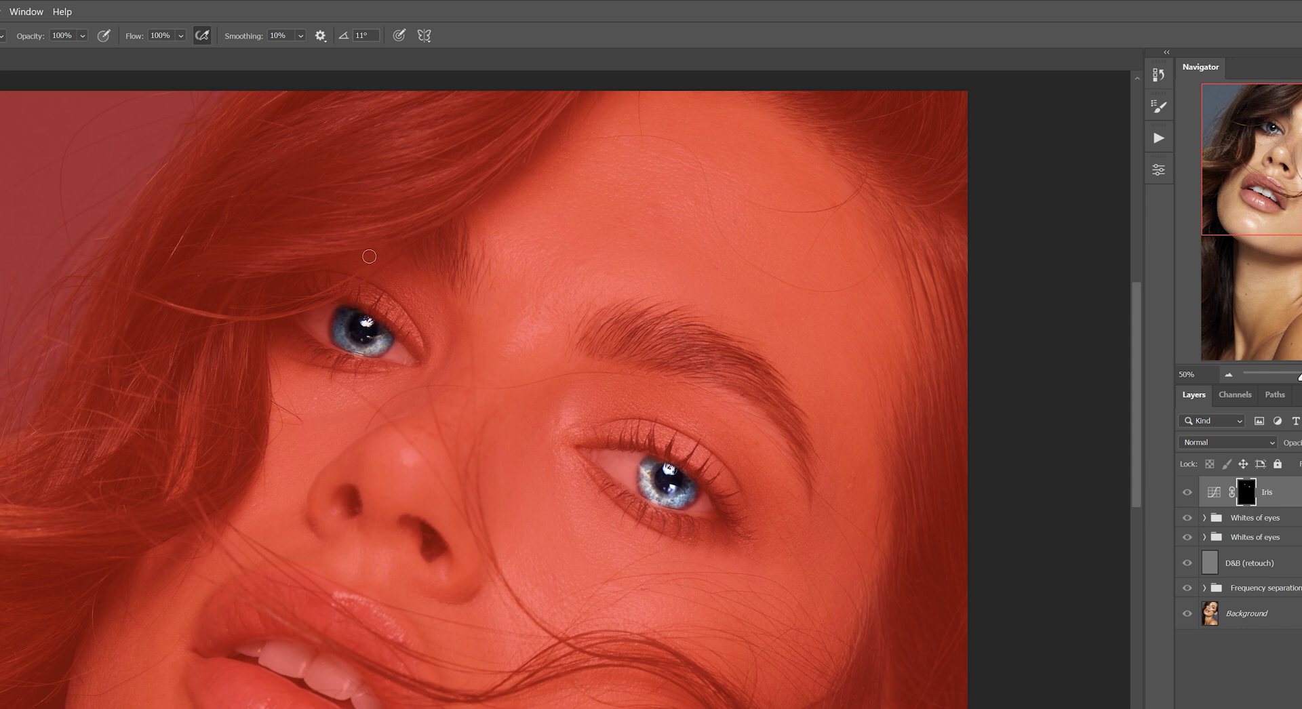
key("ctrl+minus")
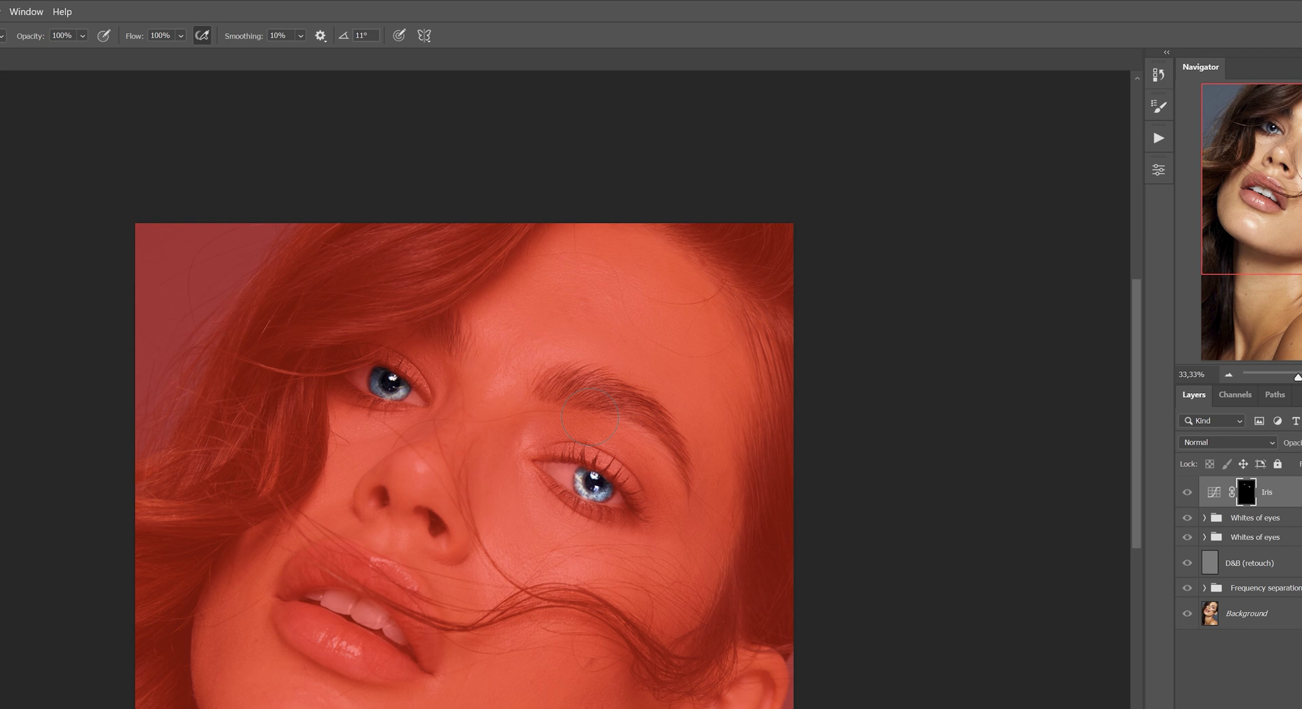
left_click(595, 485)
left_click(389, 384)
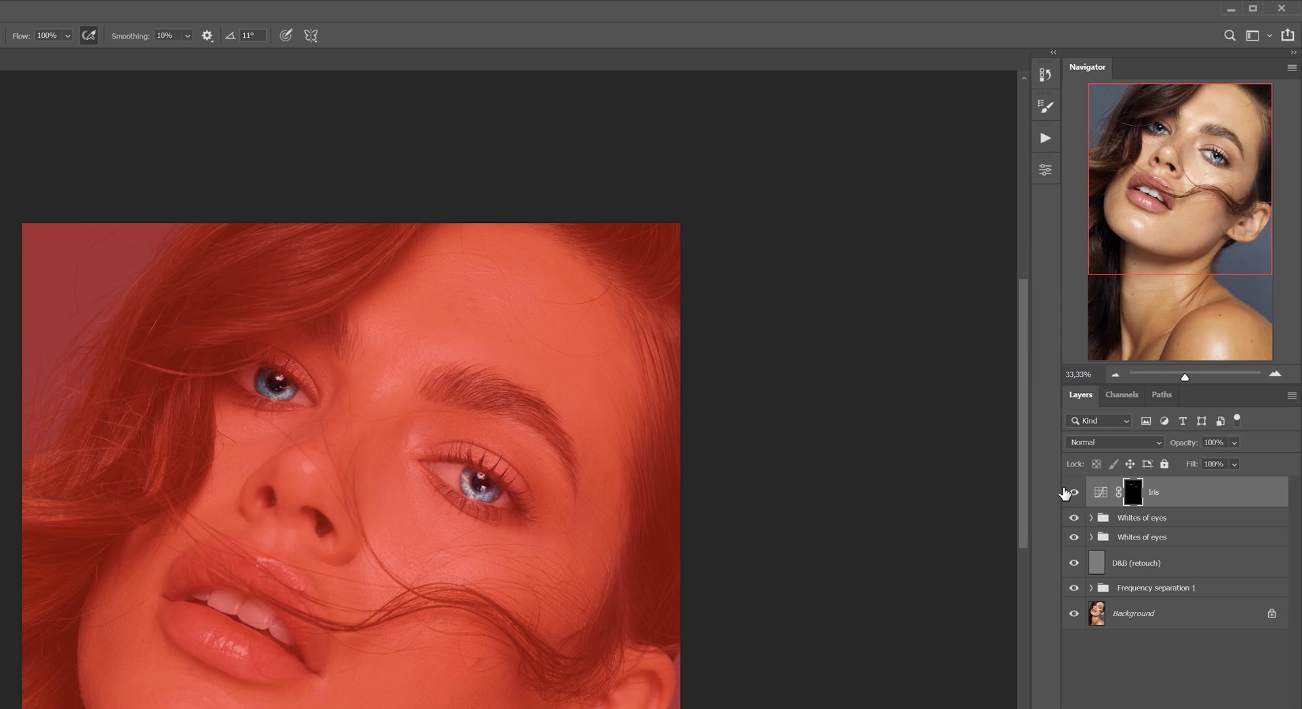
Step: Hide the mask overlay and lower the Iris layer's opacity to 33%
left_click(1187, 492)
key("ctrl+minus")
left_click_drag(1234, 442, 1233, 463)
left_click(1083, 495)
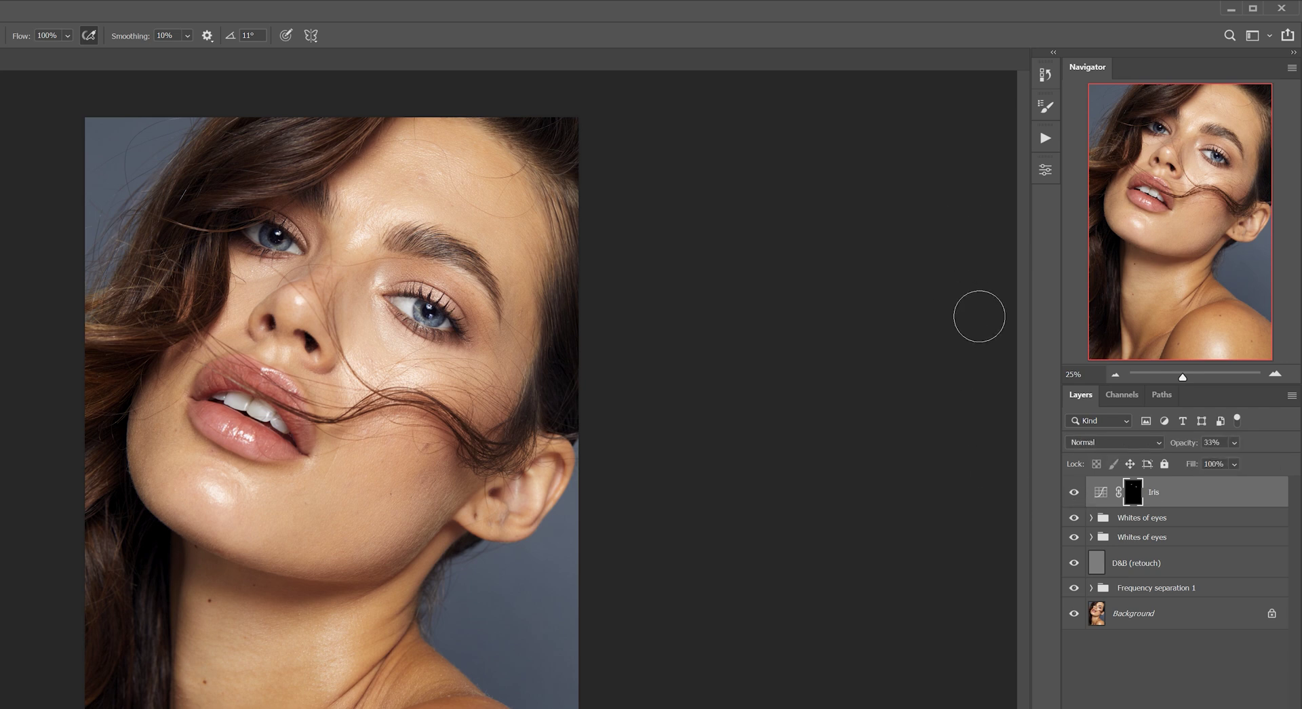
Step: Play the Skin toning action and lower the Skin toning layer's opacity to 41%
left_click(1045, 137)
left_click(937, 224)
left_click(934, 363)
left_click(1045, 138)
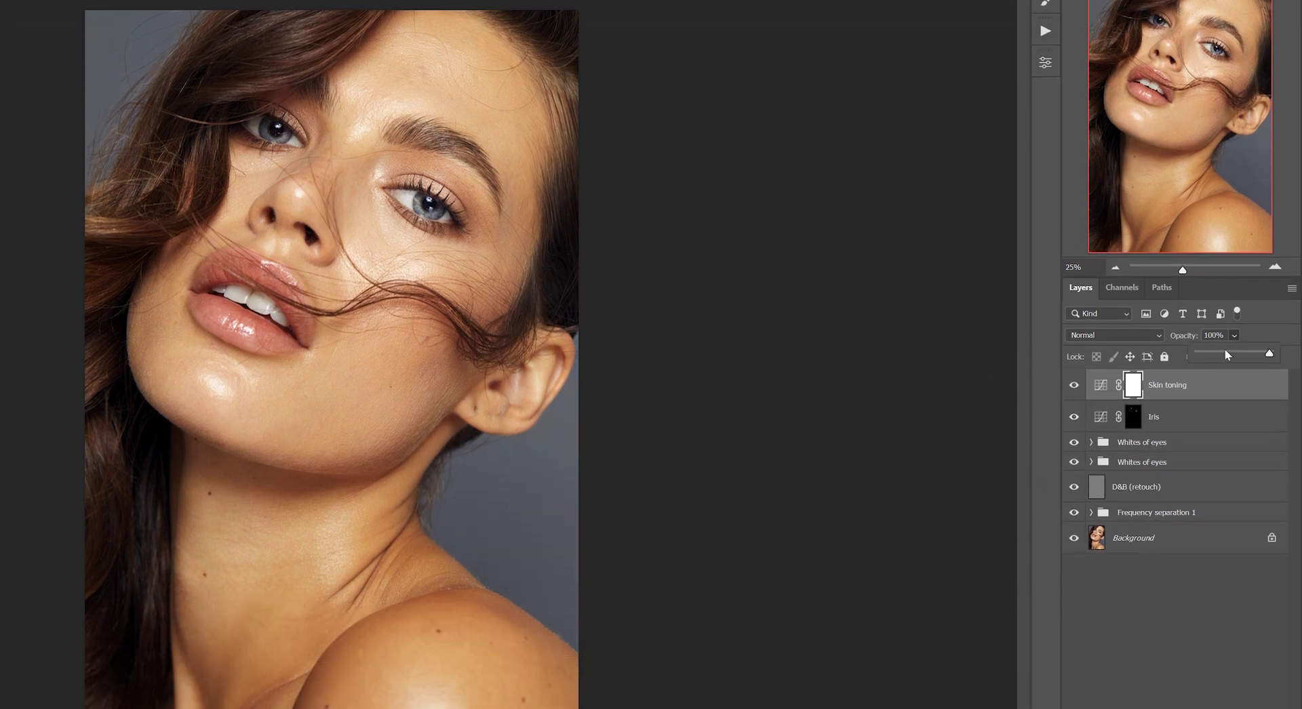
left_click(1225, 352)
left_click(1113, 268)
Step: Compare the skin with the Skin toning layer off and on, and leave the layer hidden
left_click(1074, 386)
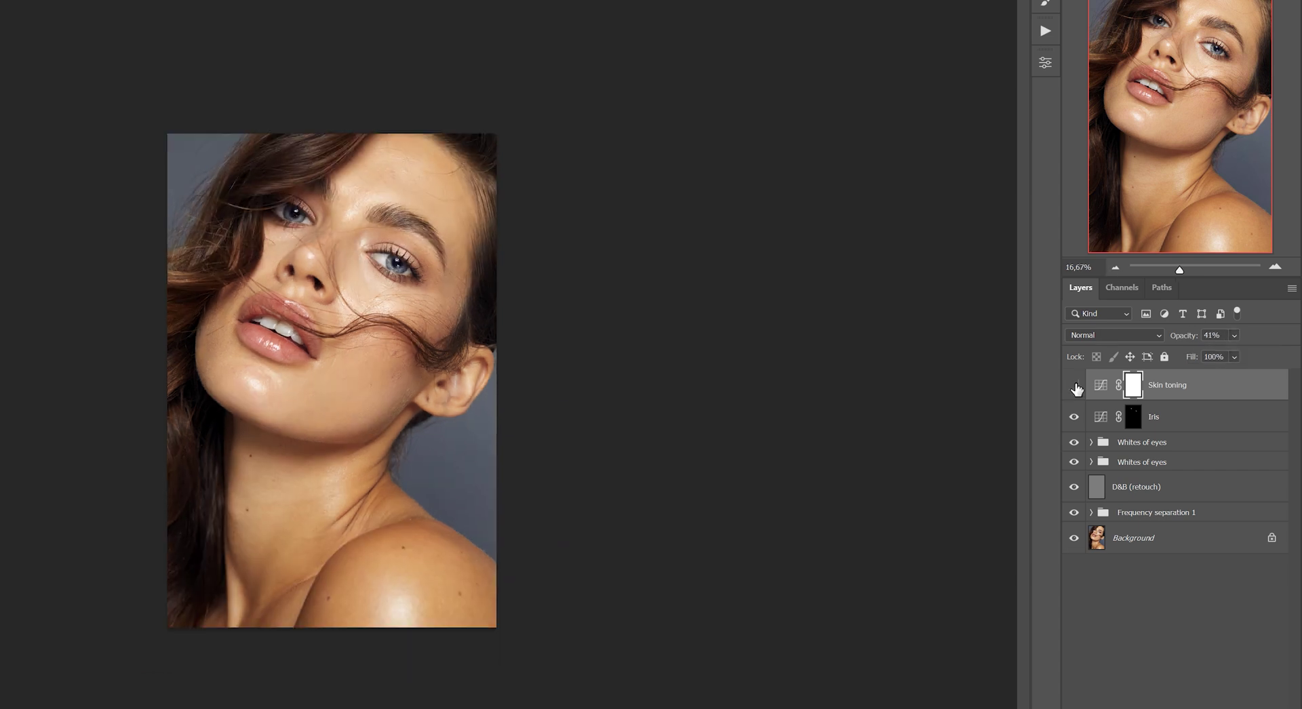
left_click(1076, 388)
left_click(1076, 389)
left_click(1076, 389)
left_click(1078, 391)
left_click(1078, 392)
left_click(1078, 392)
left_click(1076, 386)
left_click(1073, 391)
left_click(1073, 391)
left_click(1073, 392)
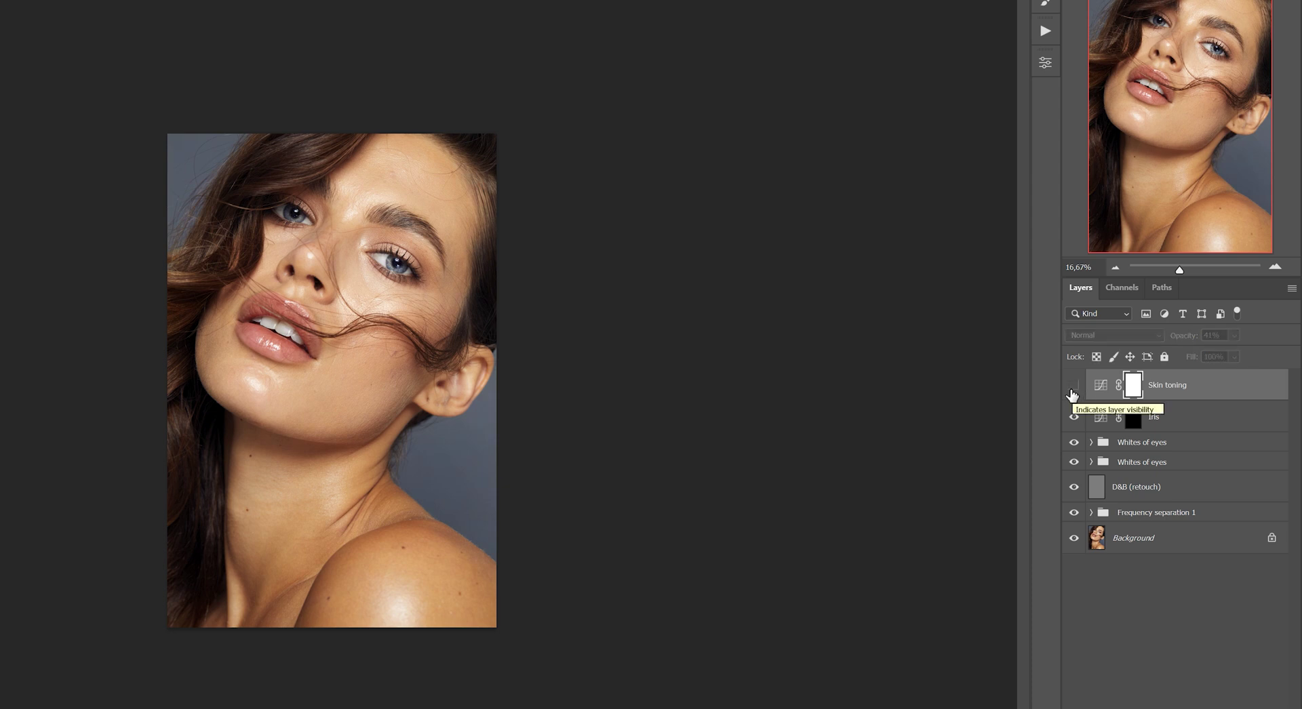
left_click(1074, 391)
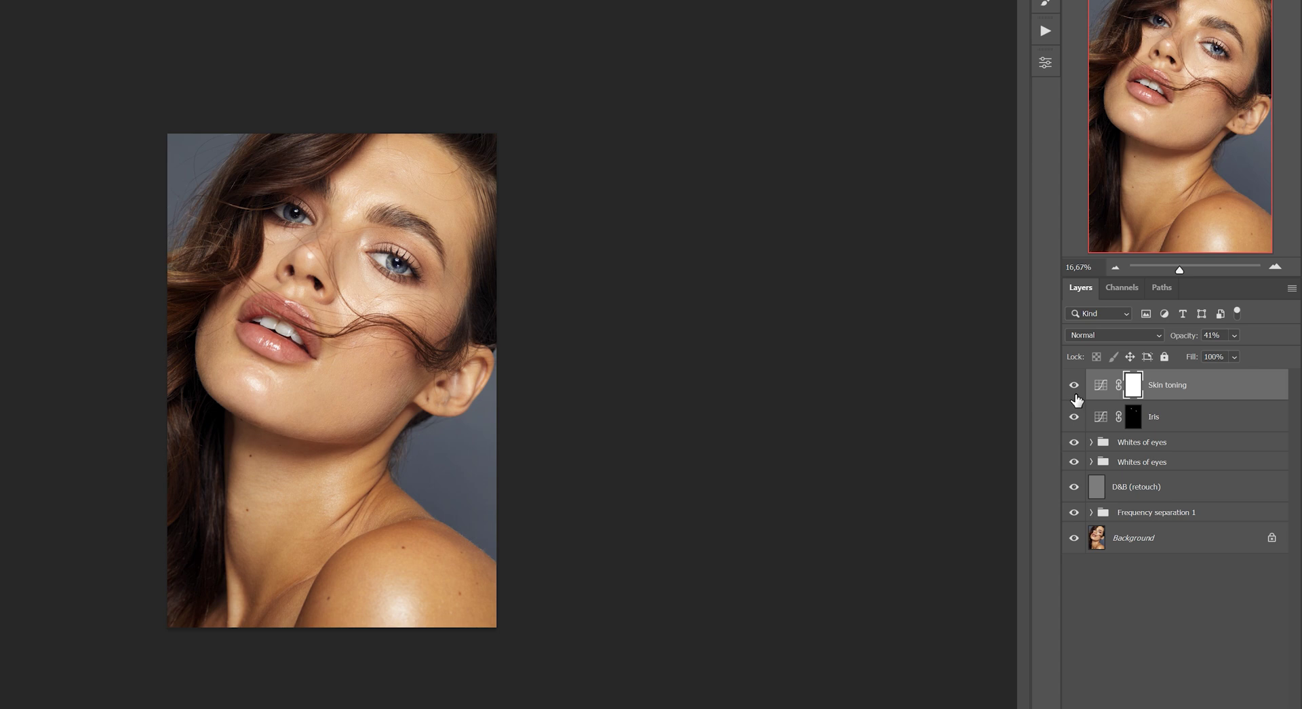
left_click(1073, 392)
left_click(1074, 392)
left_click(1074, 391)
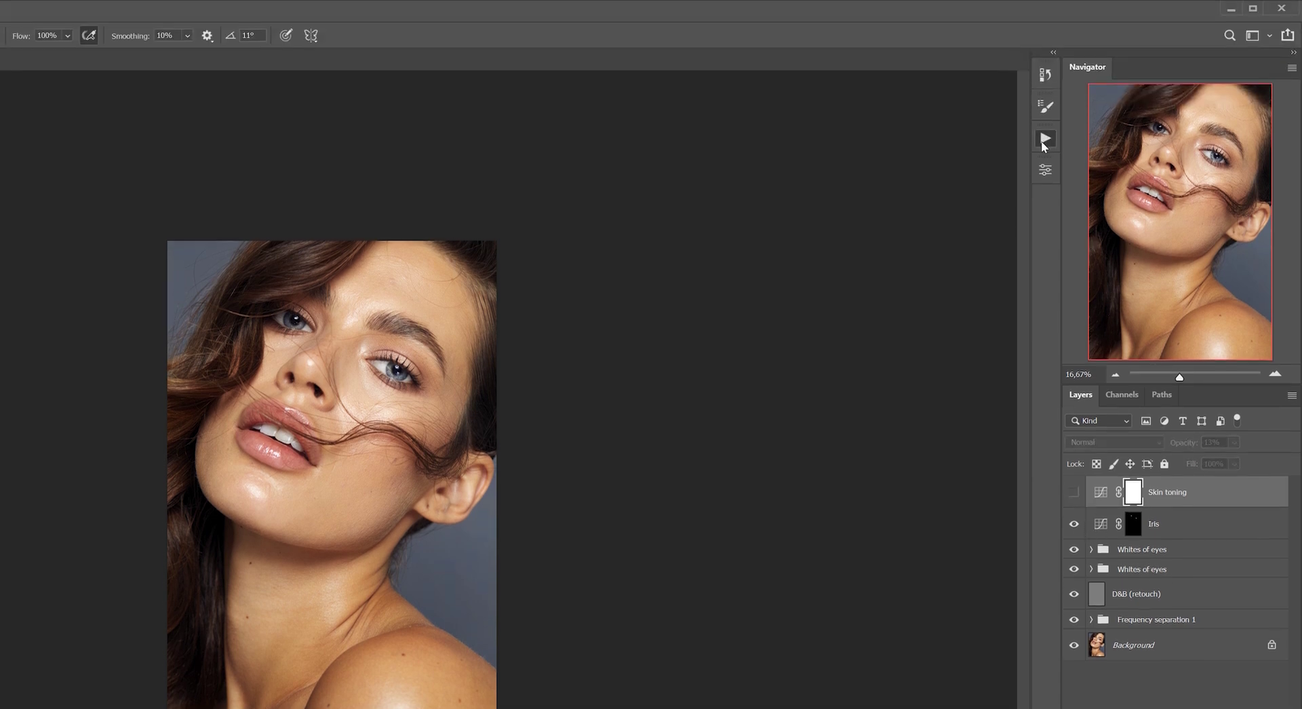
Step: Play the Remove redness action and paint its mask over the lips
left_click(1044, 145)
left_click(922, 211)
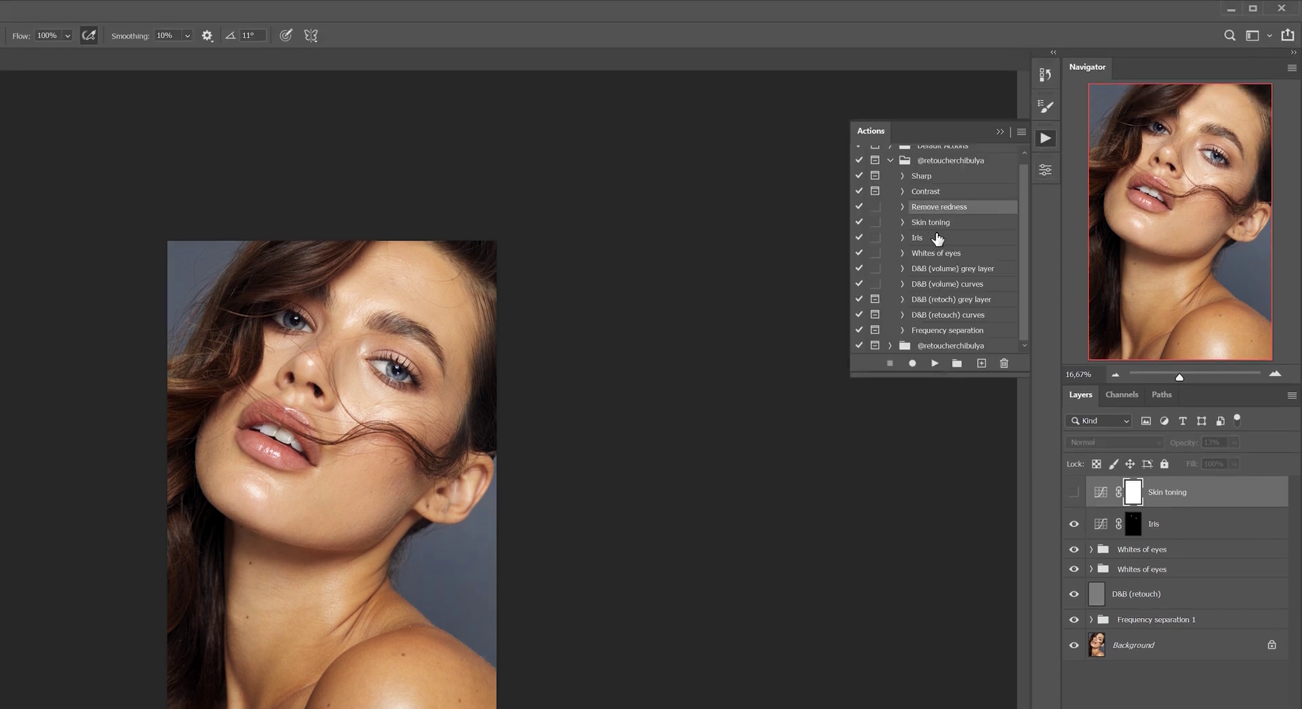
left_click(935, 364)
left_click(1045, 139)
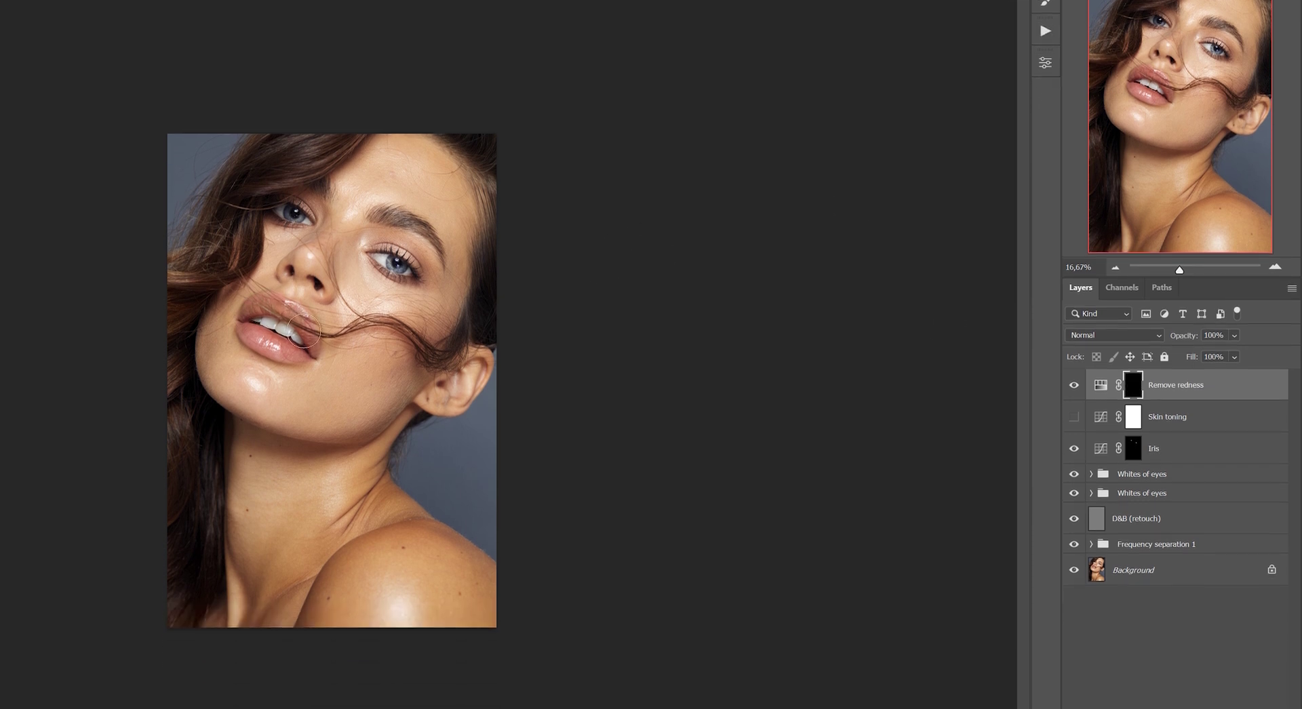
left_click_drag(311, 334, 253, 325)
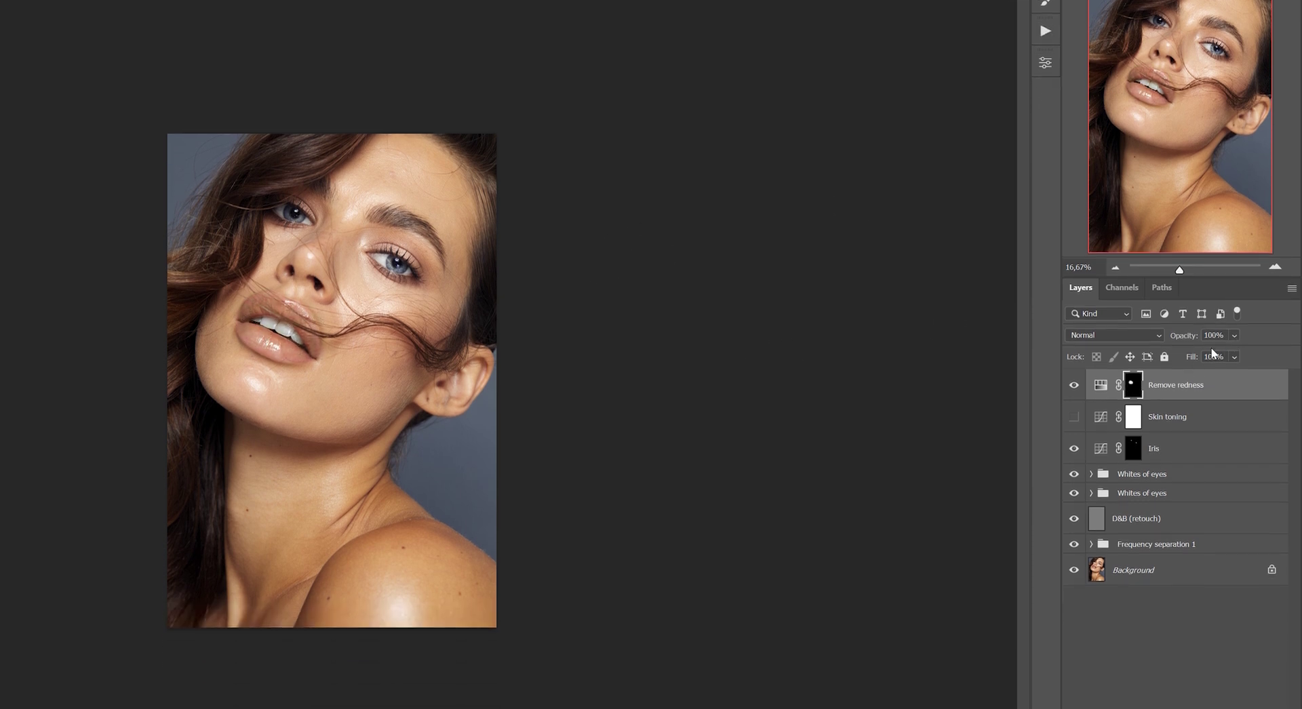
Step: Compare the lips with the Remove redness layer off and on, and leave the layer hidden
left_click(1073, 385)
left_click(1073, 384)
left_click_drag(1074, 416, 1074, 385)
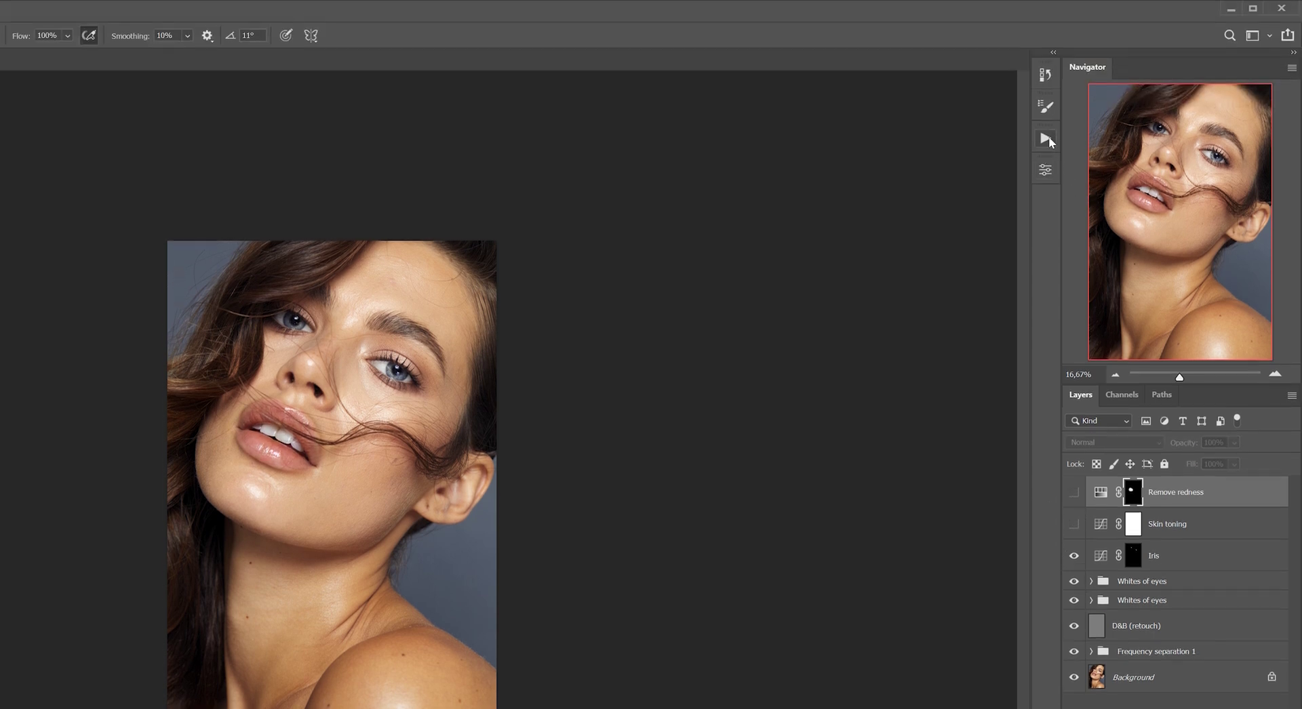
Step: Play the Contrast action, set the Contrast layer's opacity to 50% and compare the portrait with it off and on
left_click(1045, 138)
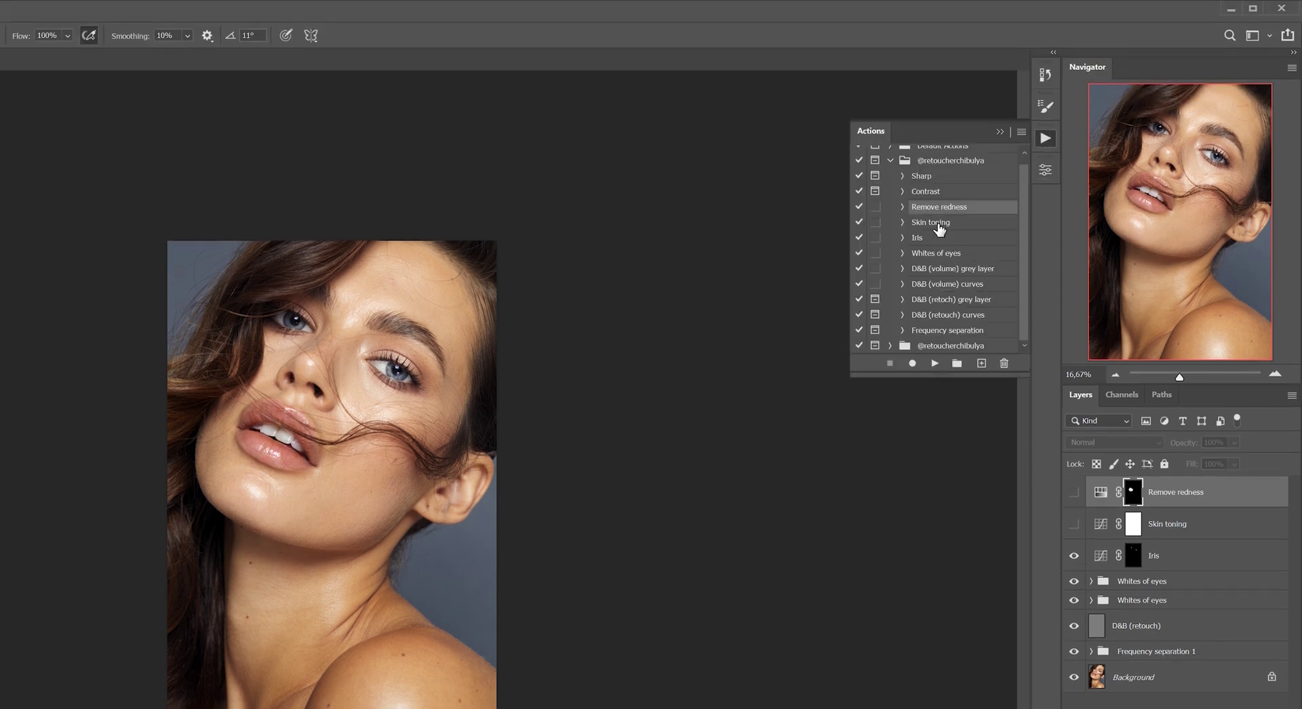
left_click(926, 193)
left_click(933, 364)
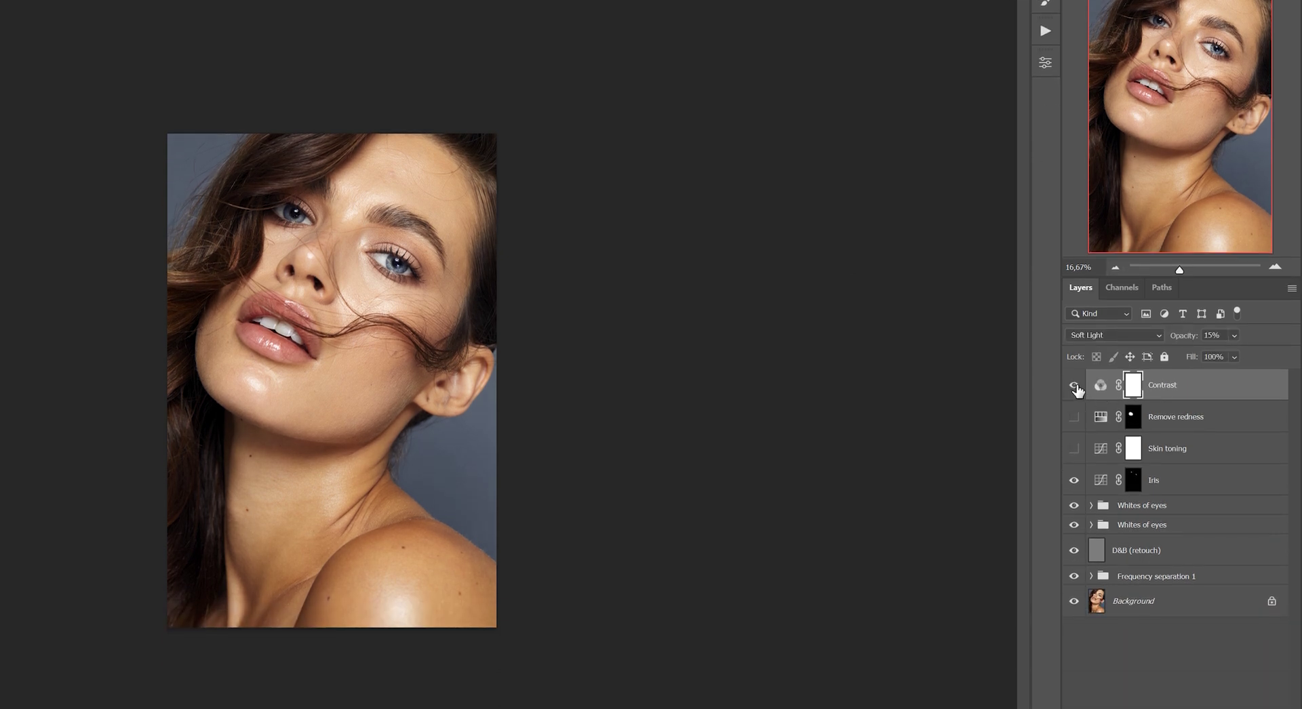
left_click(1234, 336)
mouse_move(1255, 357)
left_mouse_down()
mouse_move(1267, 360)
mouse_move(1254, 359)
left_mouse_up()
left_click(1075, 385)
left_click(1074, 385)
Step: Check the Contrast layer's Channel Mixer settings and readjust the layer's opacity
left_click(1100, 385)
left_click(1045, 63)
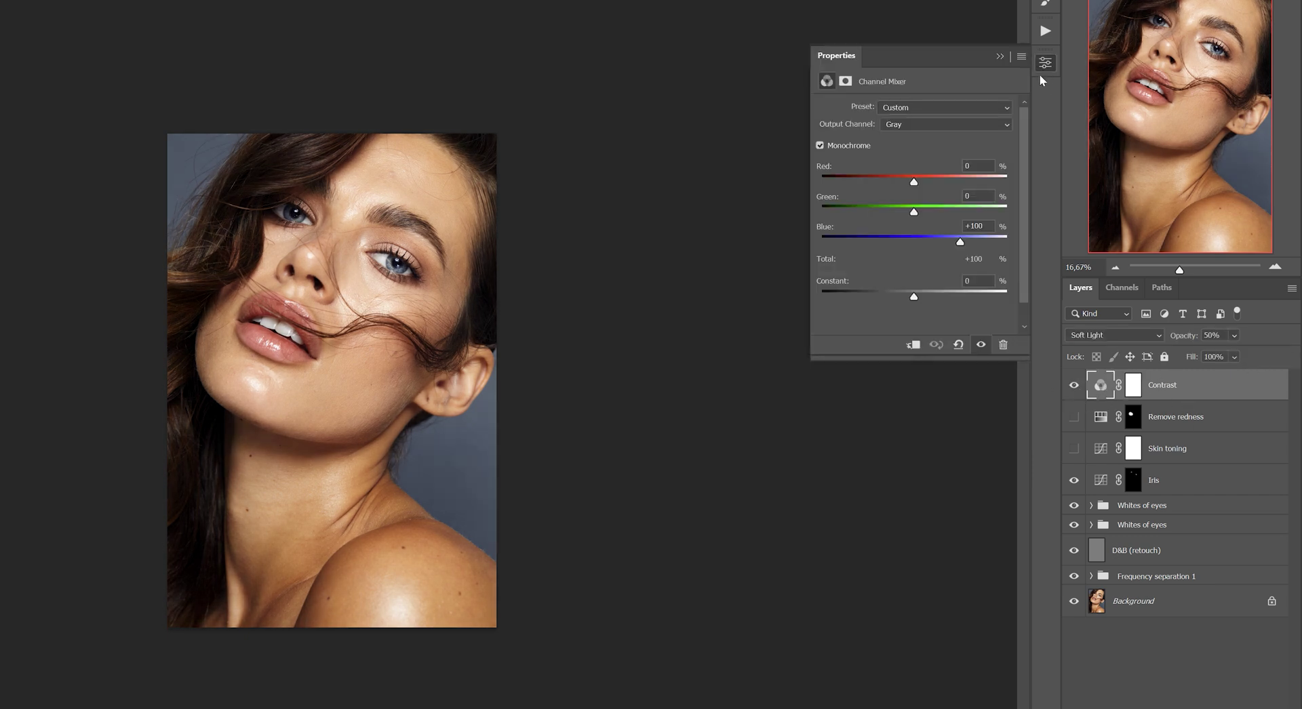
left_click(1041, 65)
left_click(1074, 386)
left_click(1074, 386)
left_click(1234, 336)
left_click(1234, 354)
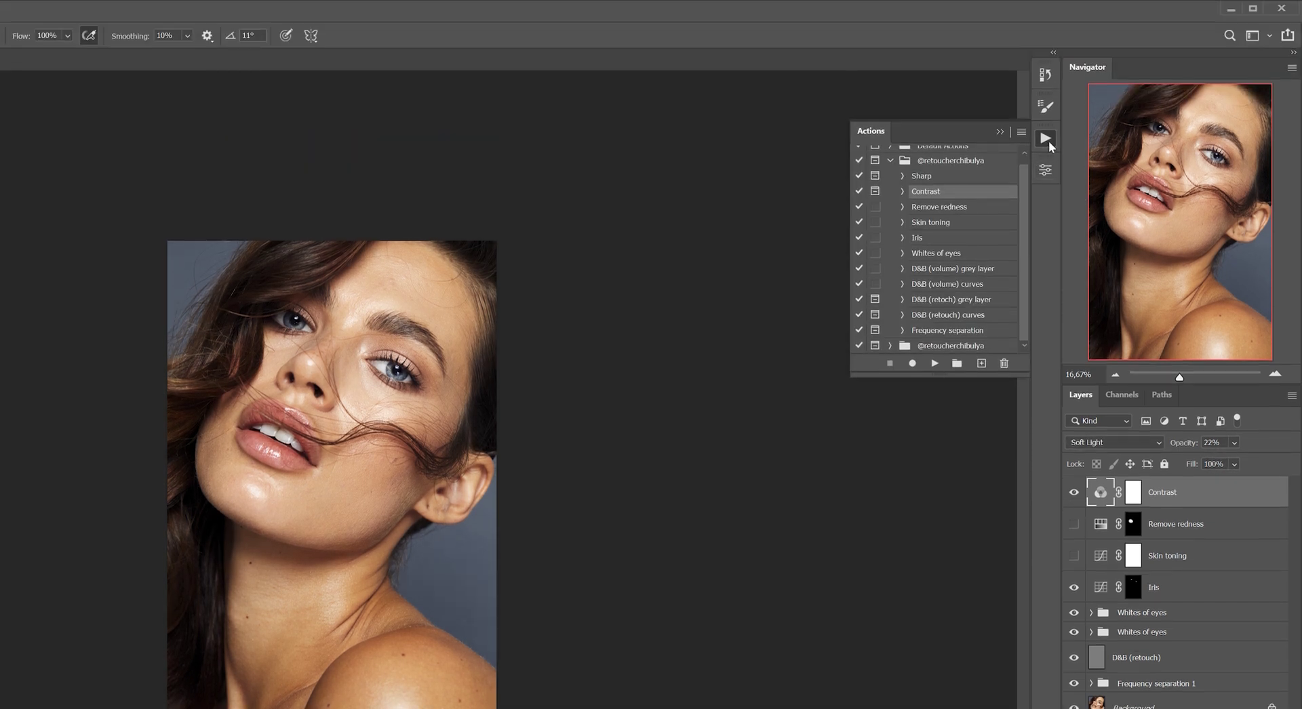
Step: Play the Sharp action and apply its High Pass filter with a radius of 1.5 pixels
left_click(1046, 32)
left_click(1046, 32)
left_click(924, 176)
left_click(934, 364)
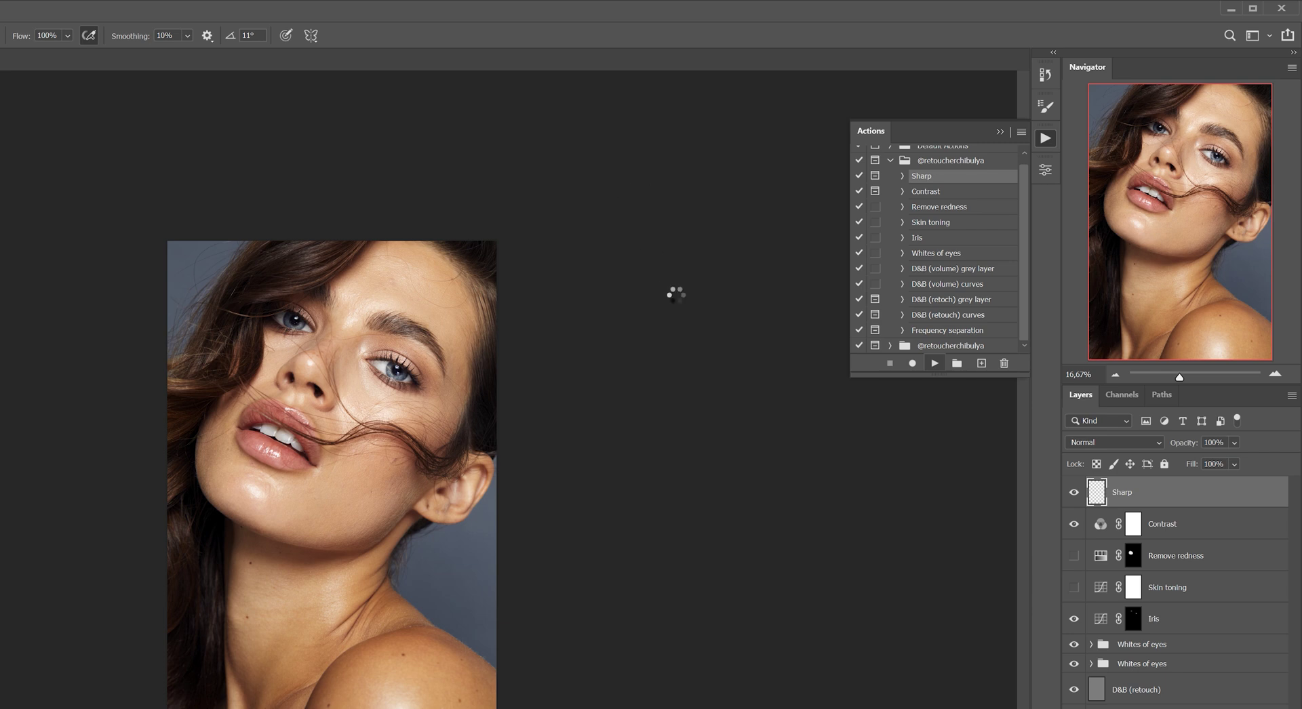
left_click_drag(434, 207, 619, 252)
key("ctrl+plus")
key("ctrl+plus")
key("ctrl+plus")
left_click_drag(394, 288, 312, 586)
left_click_drag(540, 492, 536, 494)
left_click(721, 281)
Step: Add a black mask to the Sharp layer
left_click(1114, 375)
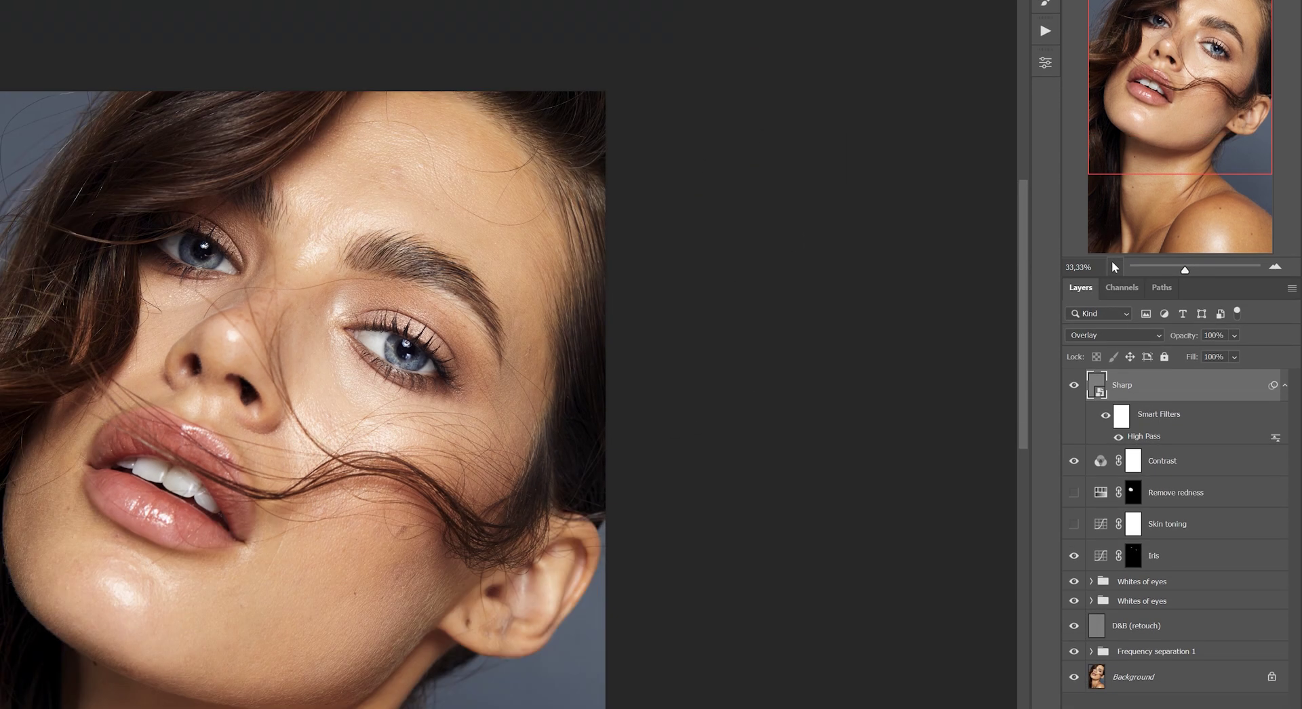
left_click(1113, 267)
left_click(1156, 707, "alt")
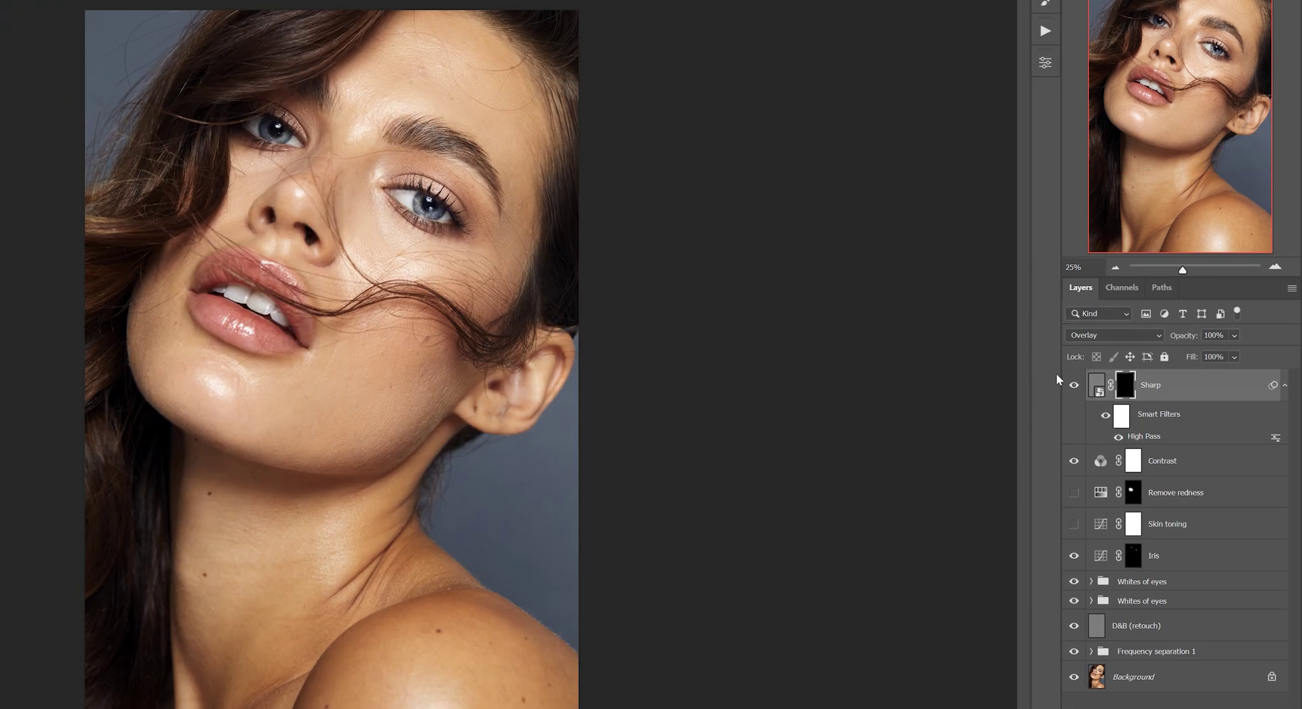
Step: Paint the Sharp mask over the chin, cheek and nose to reveal the sharpening, comparing the layer off and on
key("ctrl+plus")
key("ctrl+plus")
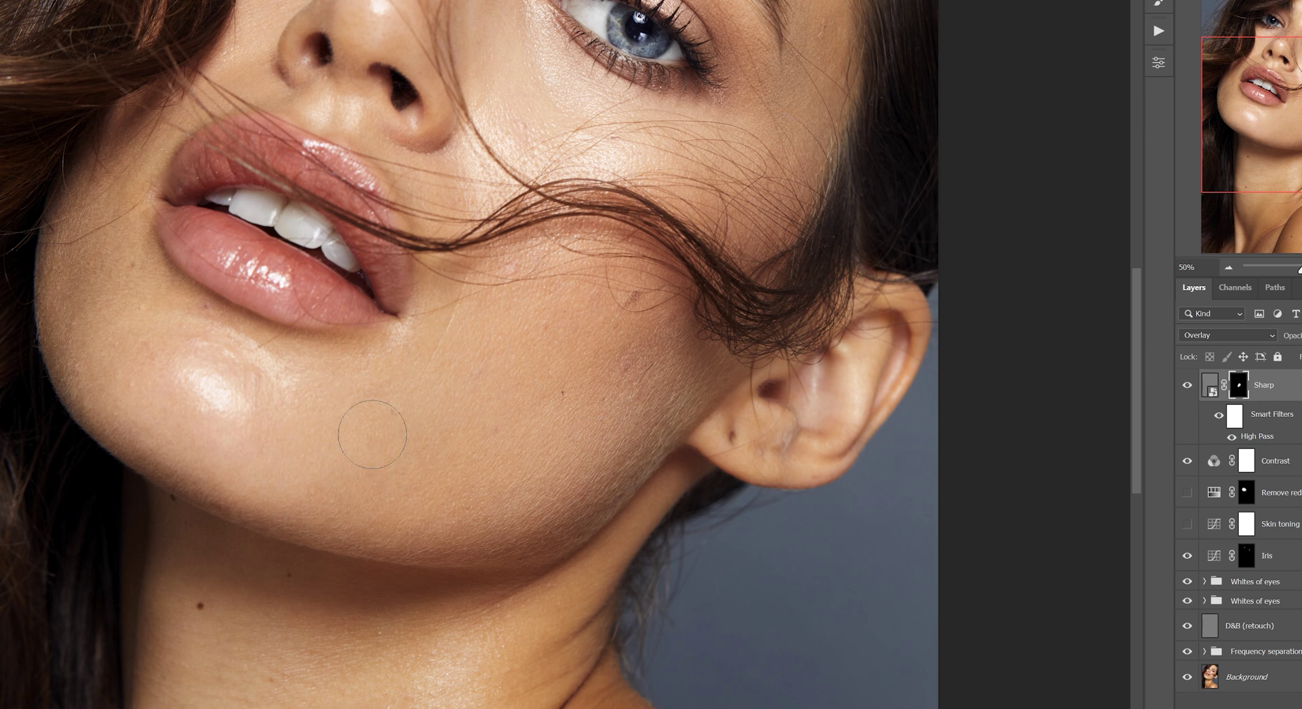
mouse_move(289, 470)
left_mouse_down()
mouse_move(399, 413)
mouse_move(381, 450)
mouse_move(455, 318)
mouse_move(342, 409)
mouse_move(428, 350)
left_mouse_up()
left_click(1187, 387)
left_click(1186, 387)
mouse_move(506, 77)
left_mouse_down()
mouse_move(527, 284)
mouse_move(515, 226)
left_mouse_up()
mouse_move(331, 178)
left_mouse_down()
mouse_move(369, 187)
mouse_move(395, 229)
left_mouse_up()
left_click_drag(207, 556, 244, 563)
Step: Reopen the Sharp layer's High Pass filter and raise its radius slightly
double_click(1261, 437)
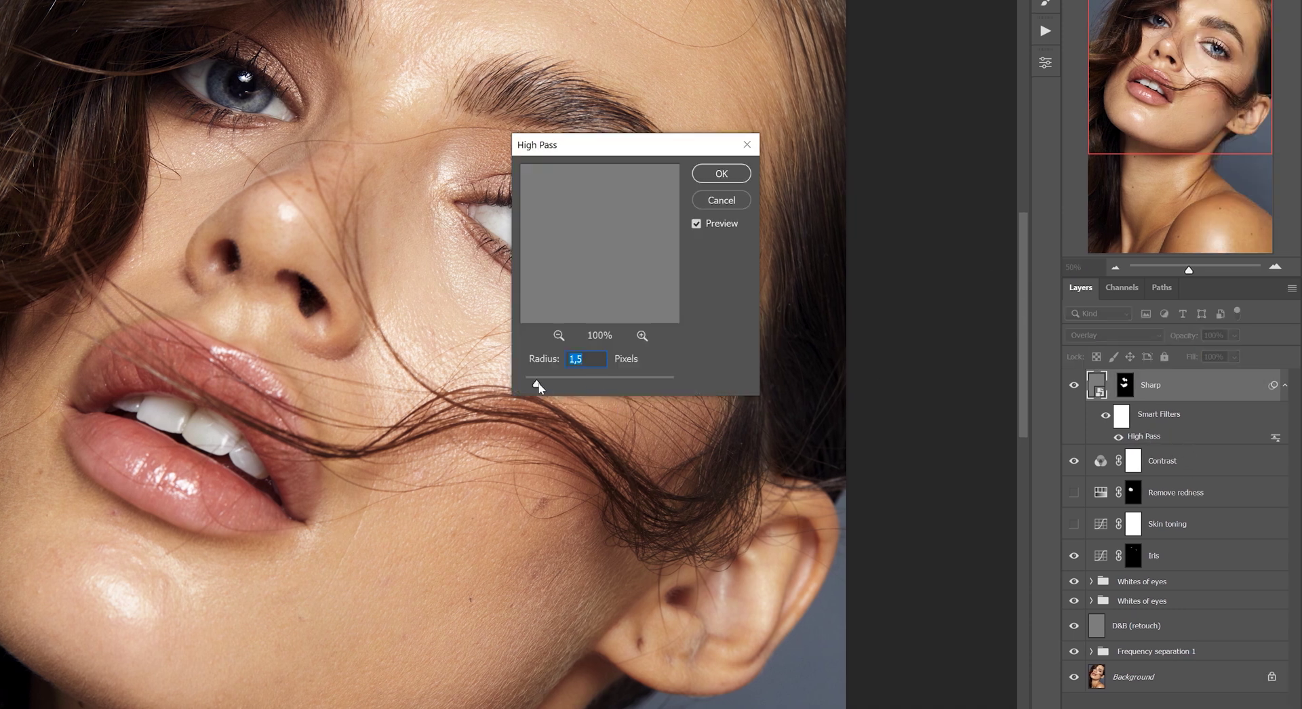
left_click_drag(539, 386, 543, 388)
left_click(720, 174)
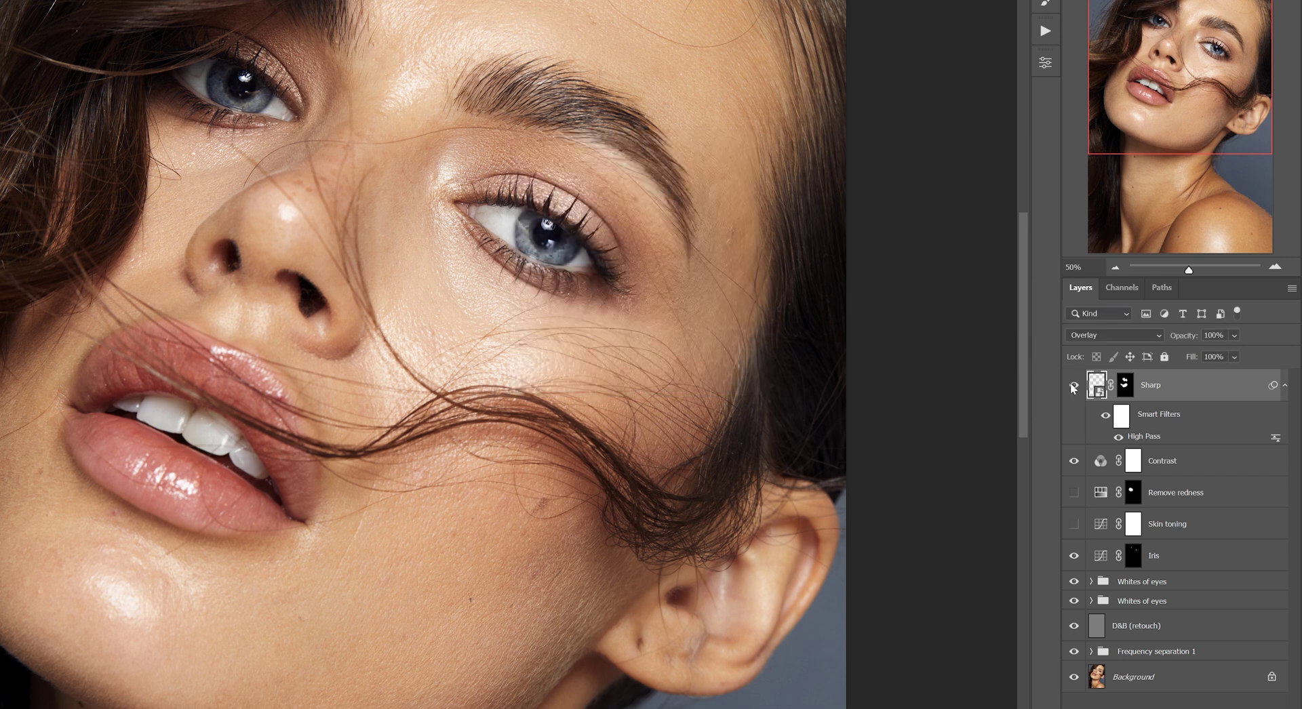
Step: Toggle the Sharp and Contrast layers to compare their effect on the portrait
left_click(1114, 267)
left_click(1115, 267)
left_click(1114, 375)
left_click(1073, 493)
left_click(1073, 569)
left_click(1045, 137)
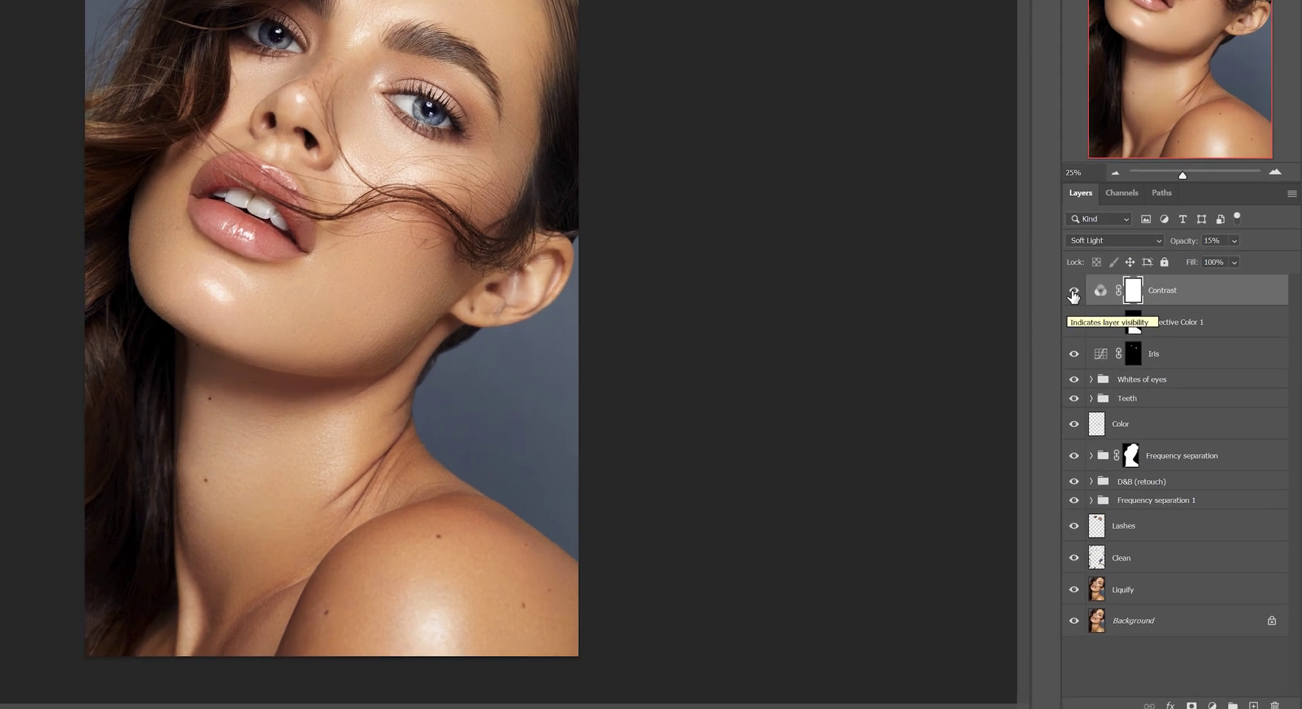
Step: Review the finished retouch's Liquify, Clean and Lashes layers and the contents of the Frequency separation 1 group
left_click(1125, 594)
left_click(1146, 553)
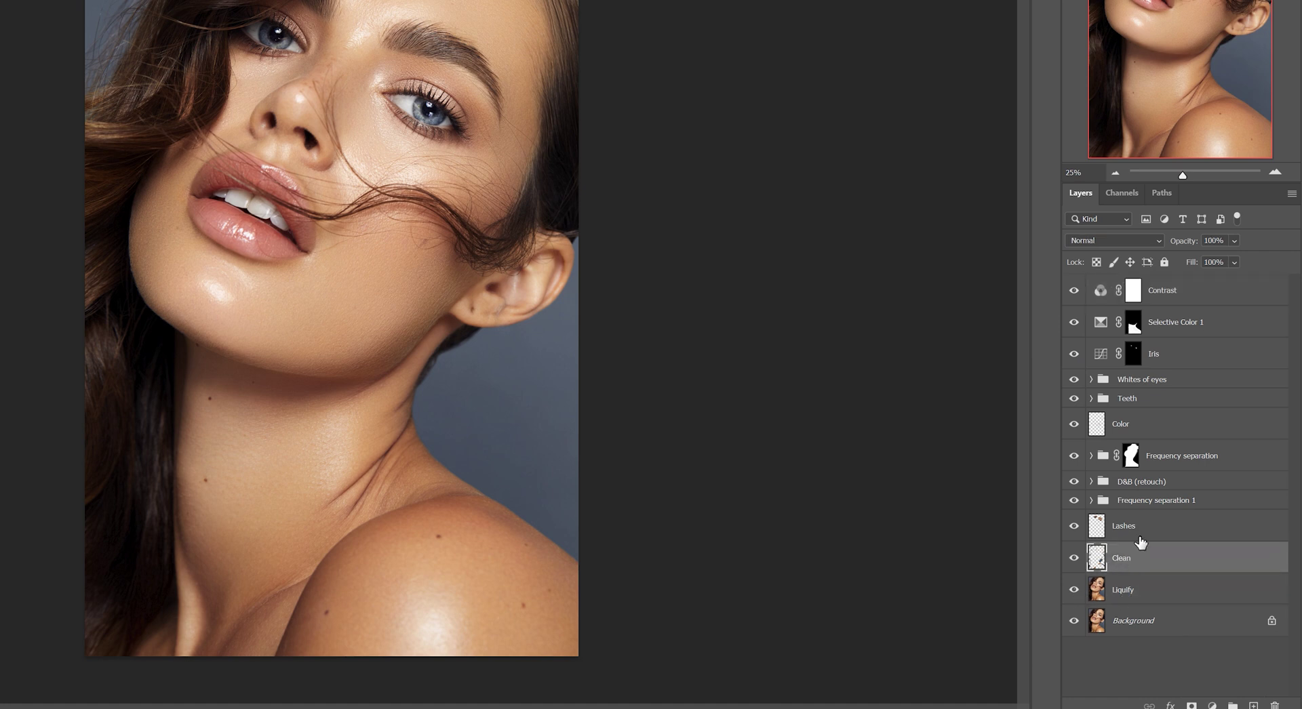
left_click(1148, 529)
left_click(1146, 502)
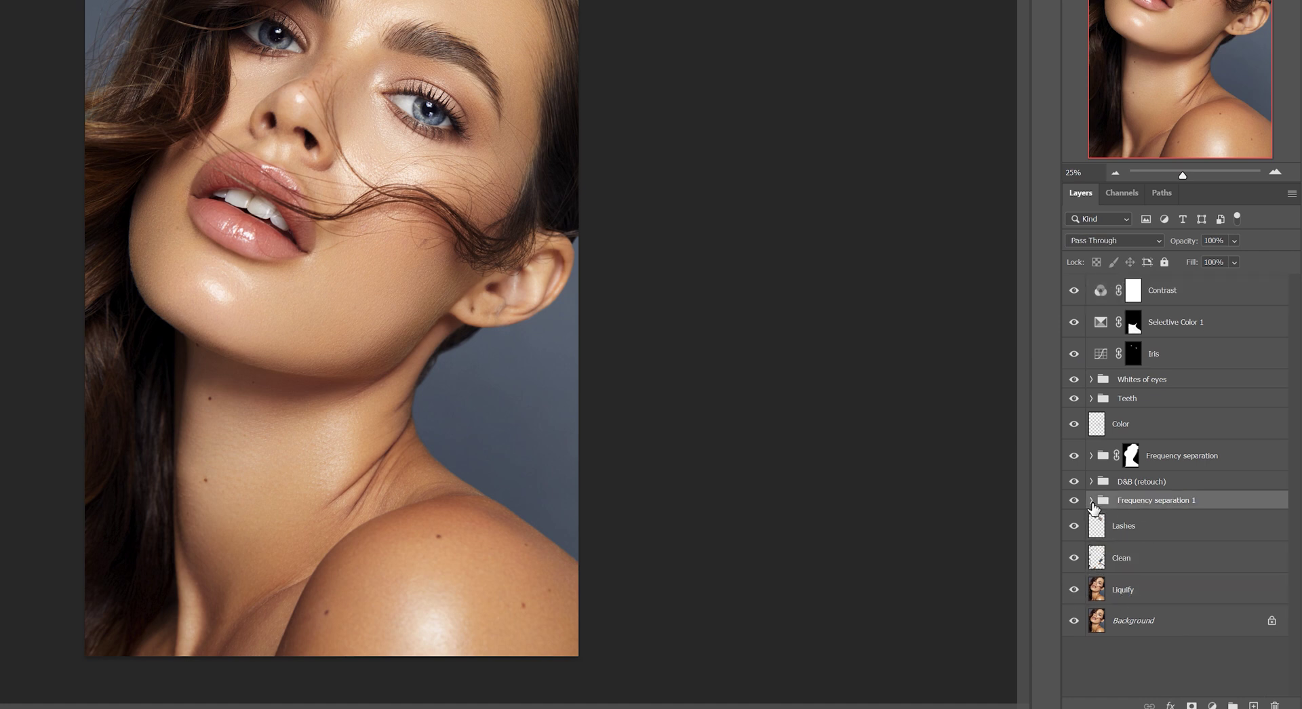
left_click(1091, 500)
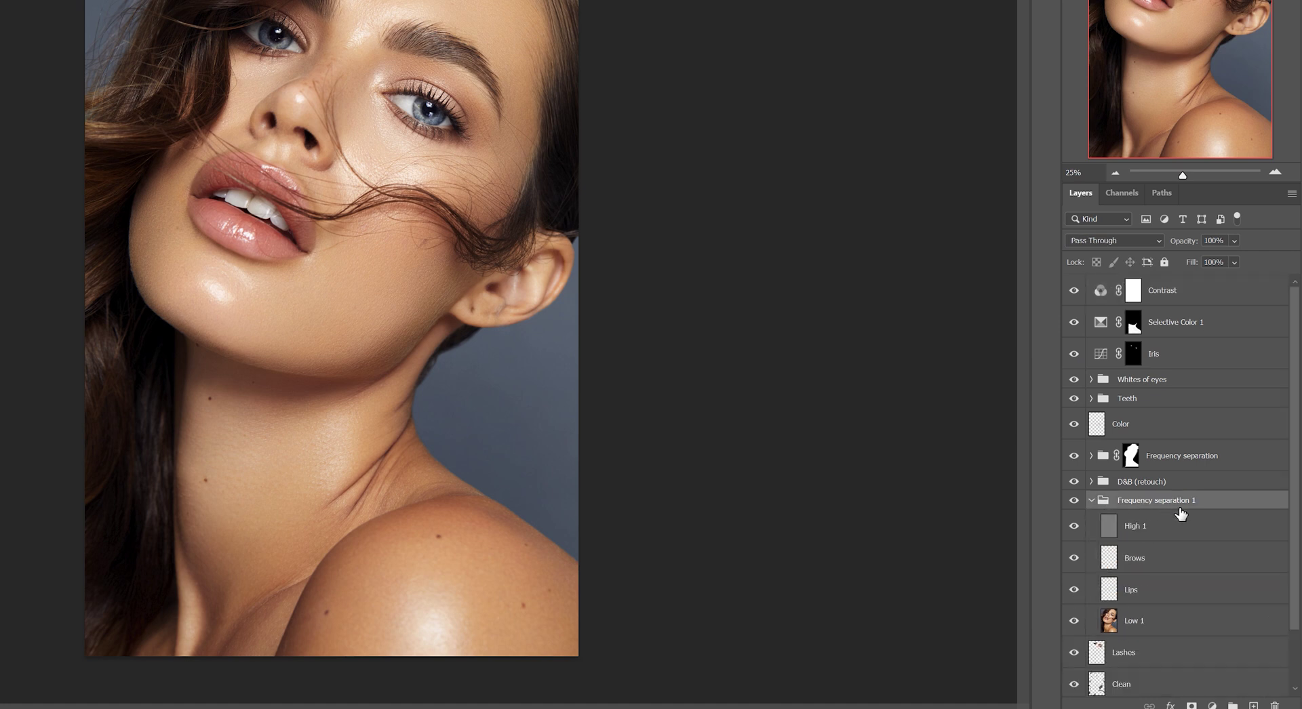
left_click(1126, 625)
left_click(1091, 501)
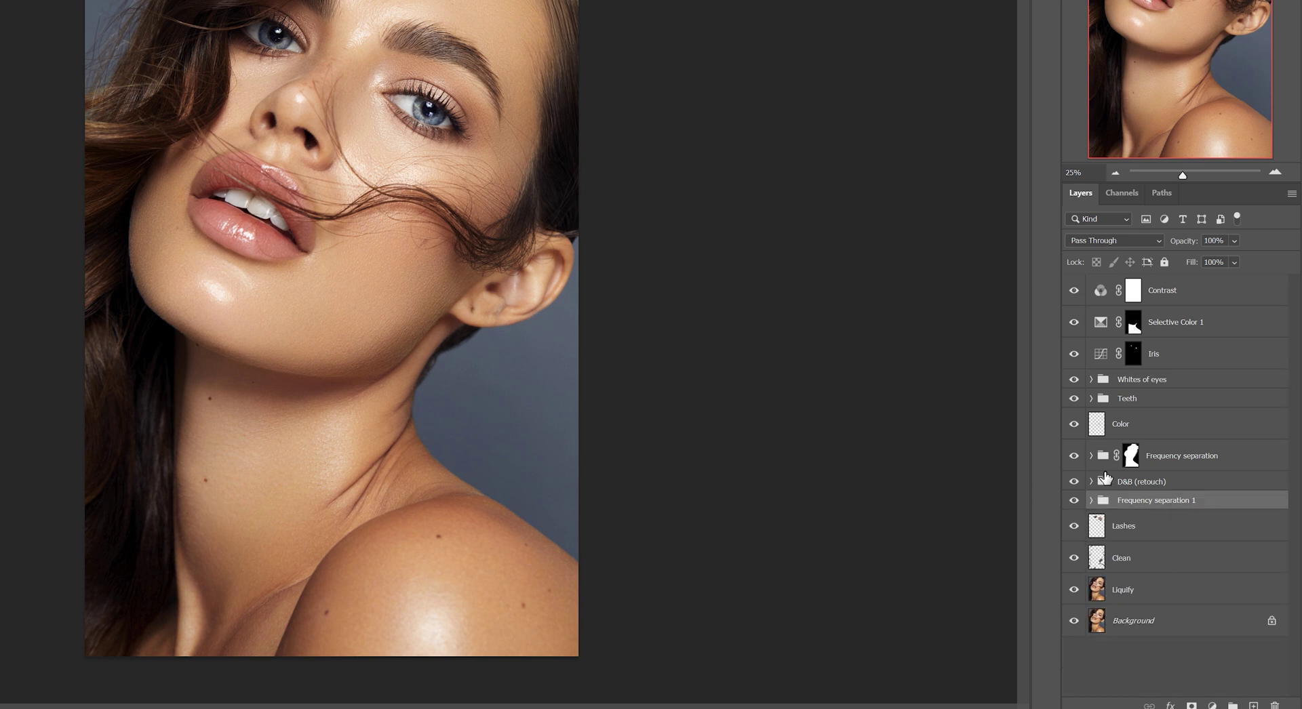
Step: Review the Dodge and Burn curves layers inside the D&B (retouch) group
left_click(1142, 482)
left_click(1092, 482)
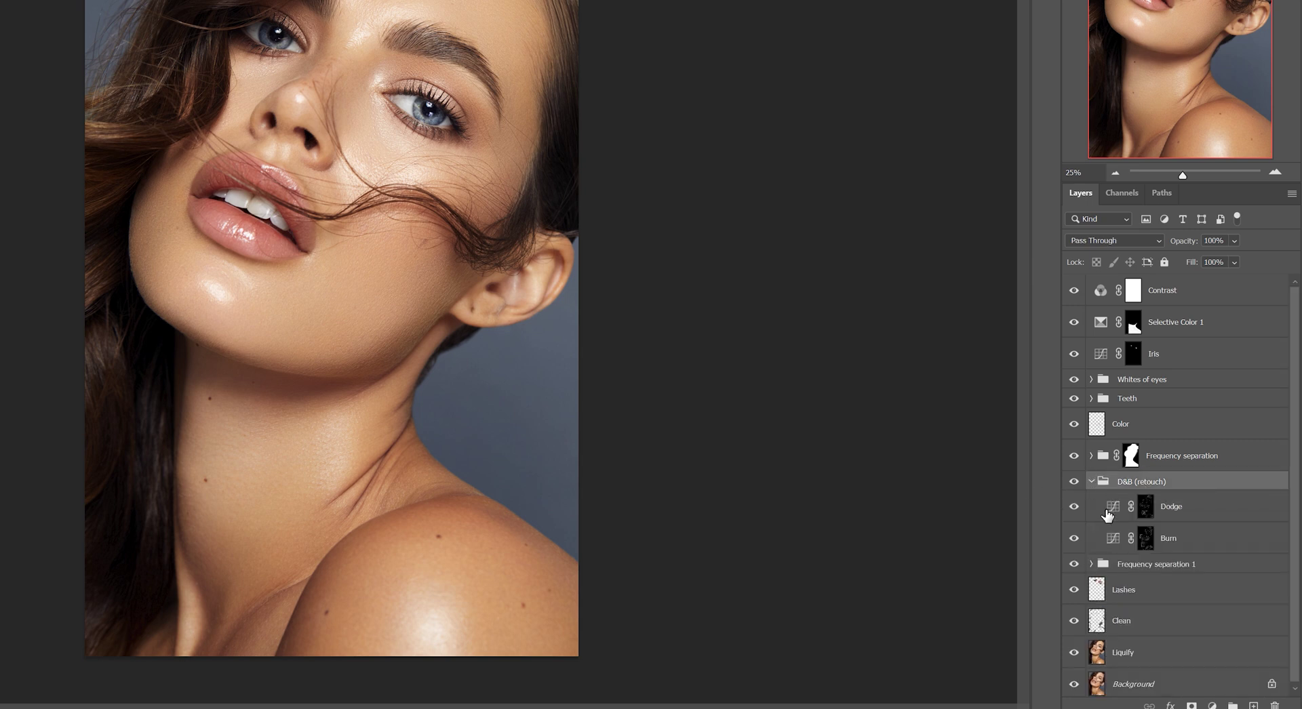
left_click(1090, 481)
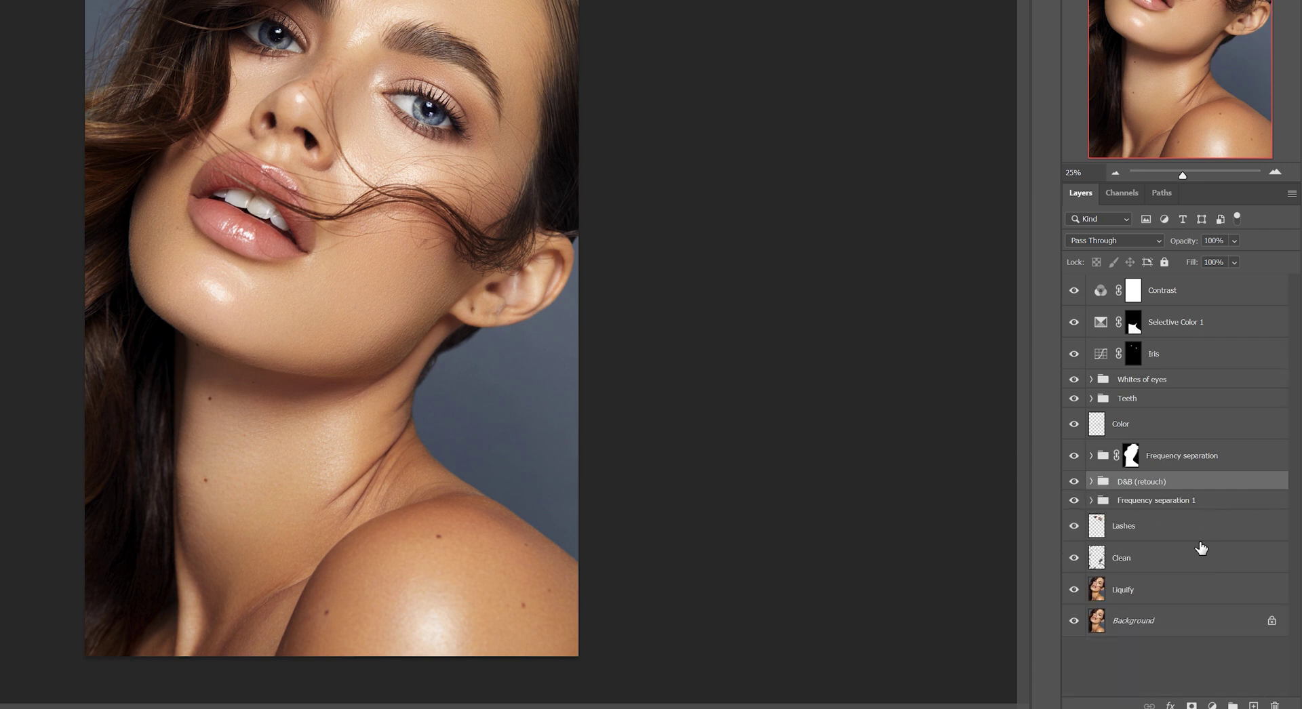
Step: Review the High copy, High and Low layers inside the masked Frequency separation group, including the High copy mask
left_click(1146, 456)
left_click(1091, 455)
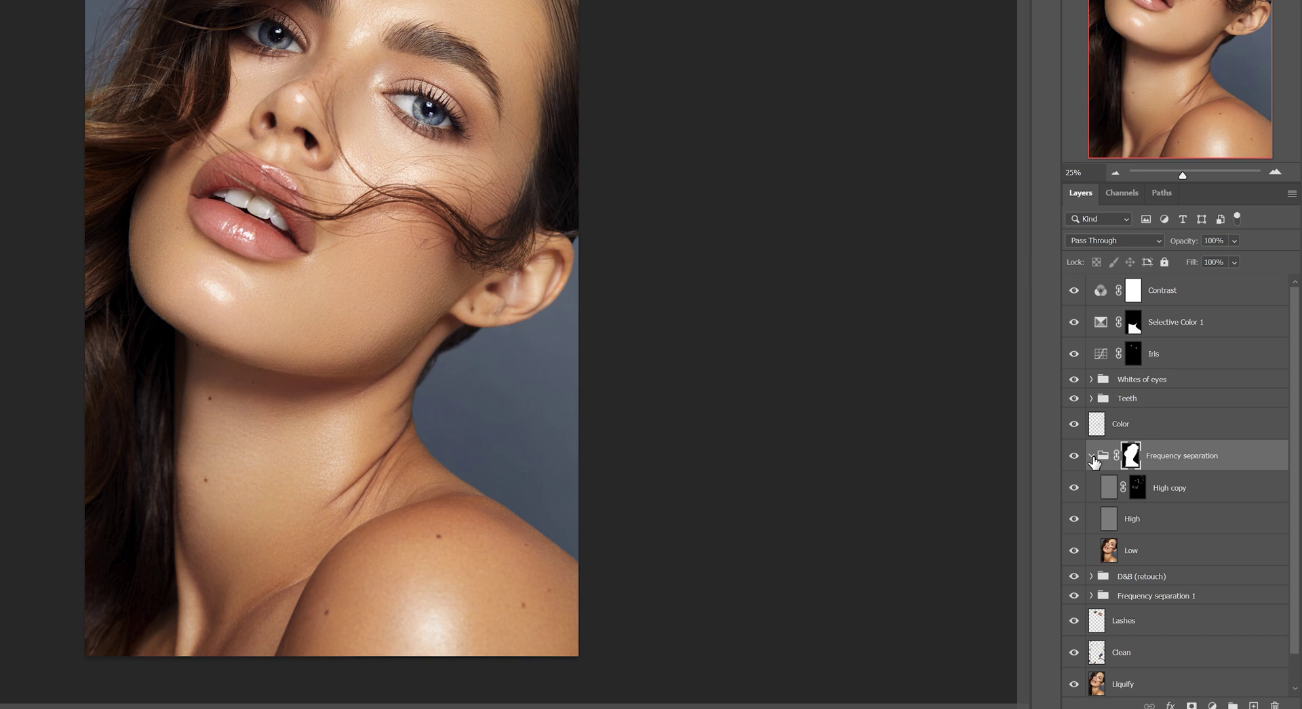
left_click(1175, 502)
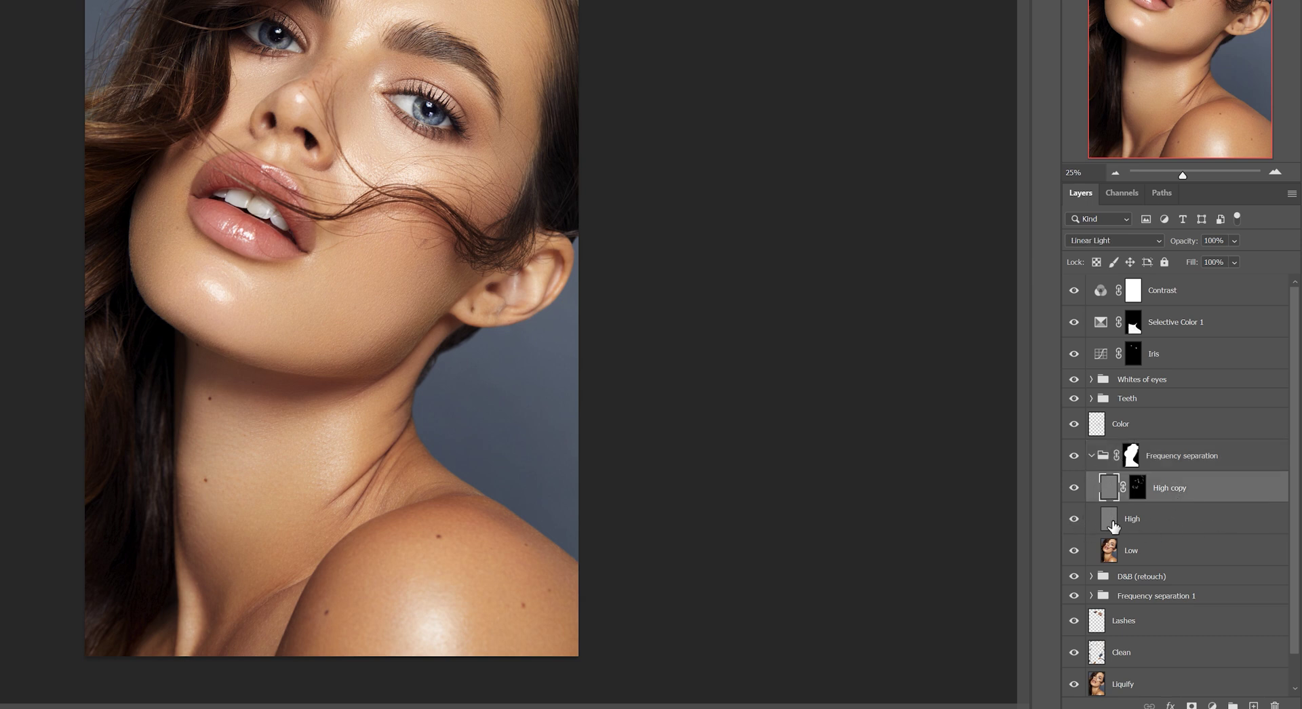
left_click(1137, 488)
left_click(1091, 455)
Step: Review the Color and Lighter adjustment layers inside the Teeth and Whites of eyes groups
left_click(1127, 398)
left_click(1090, 398)
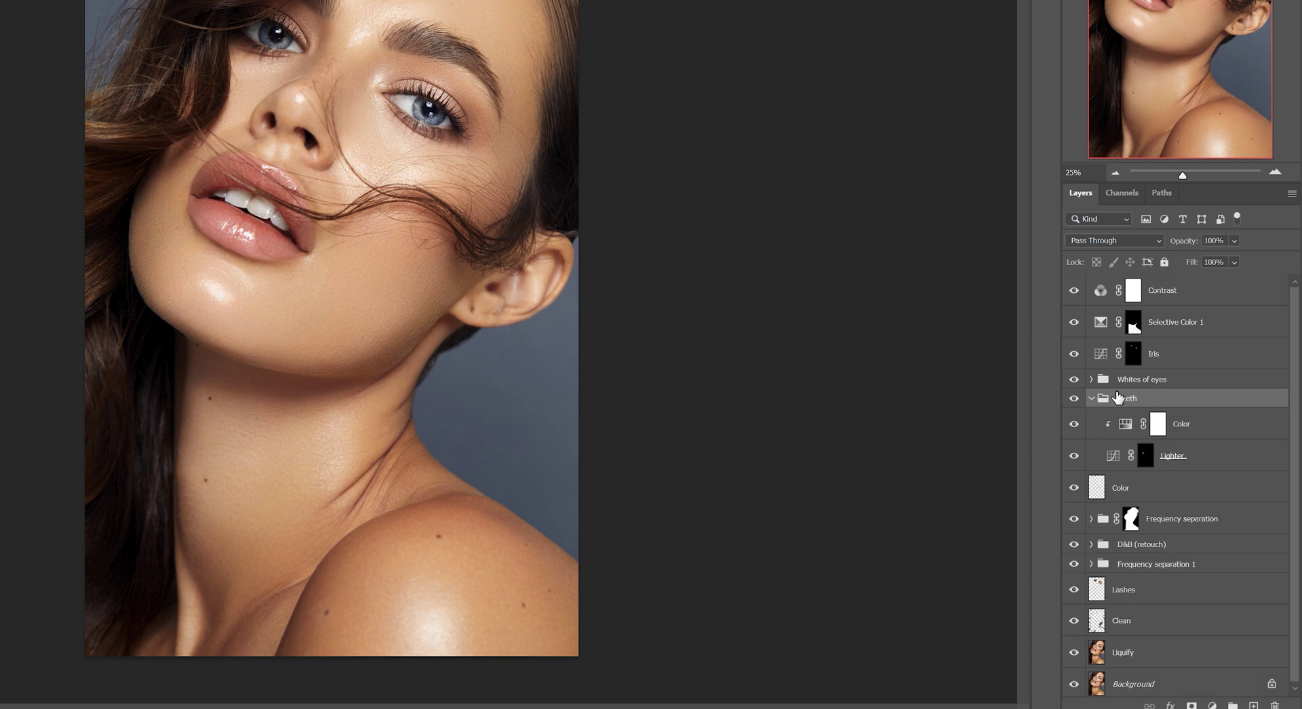
left_click(1091, 379)
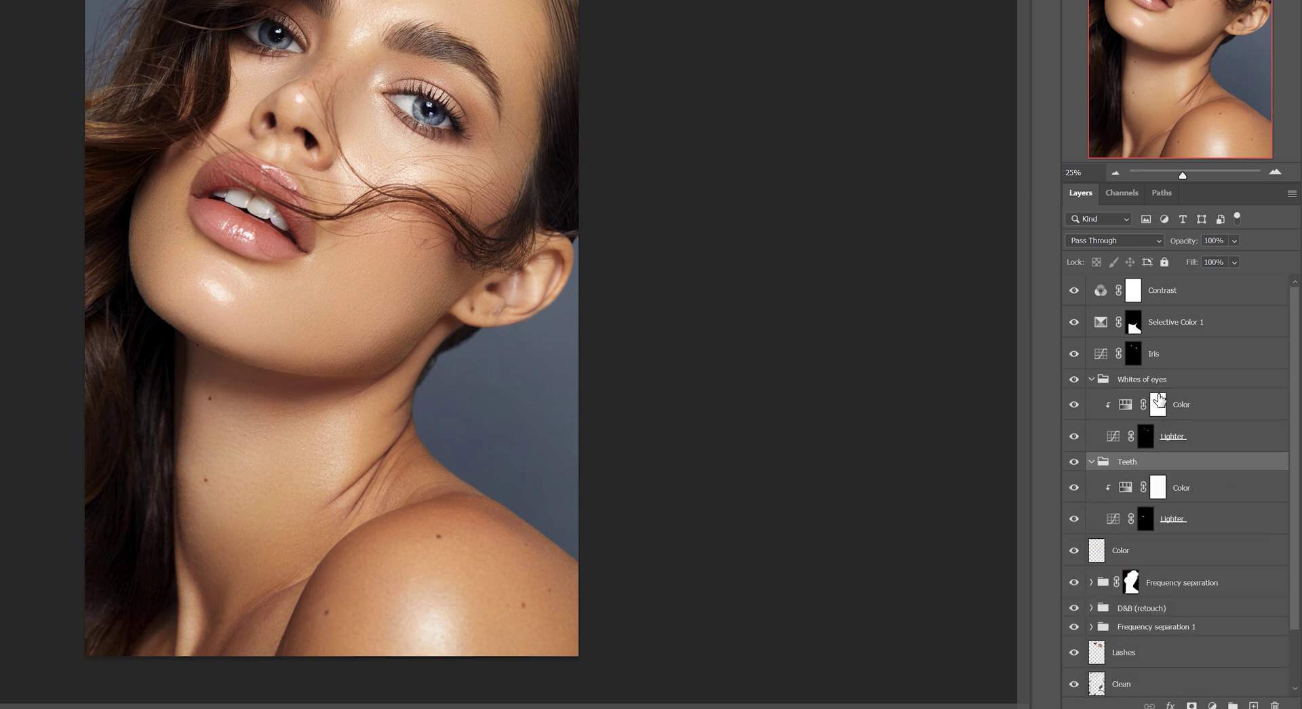
left_click(1091, 462)
left_click(1091, 379)
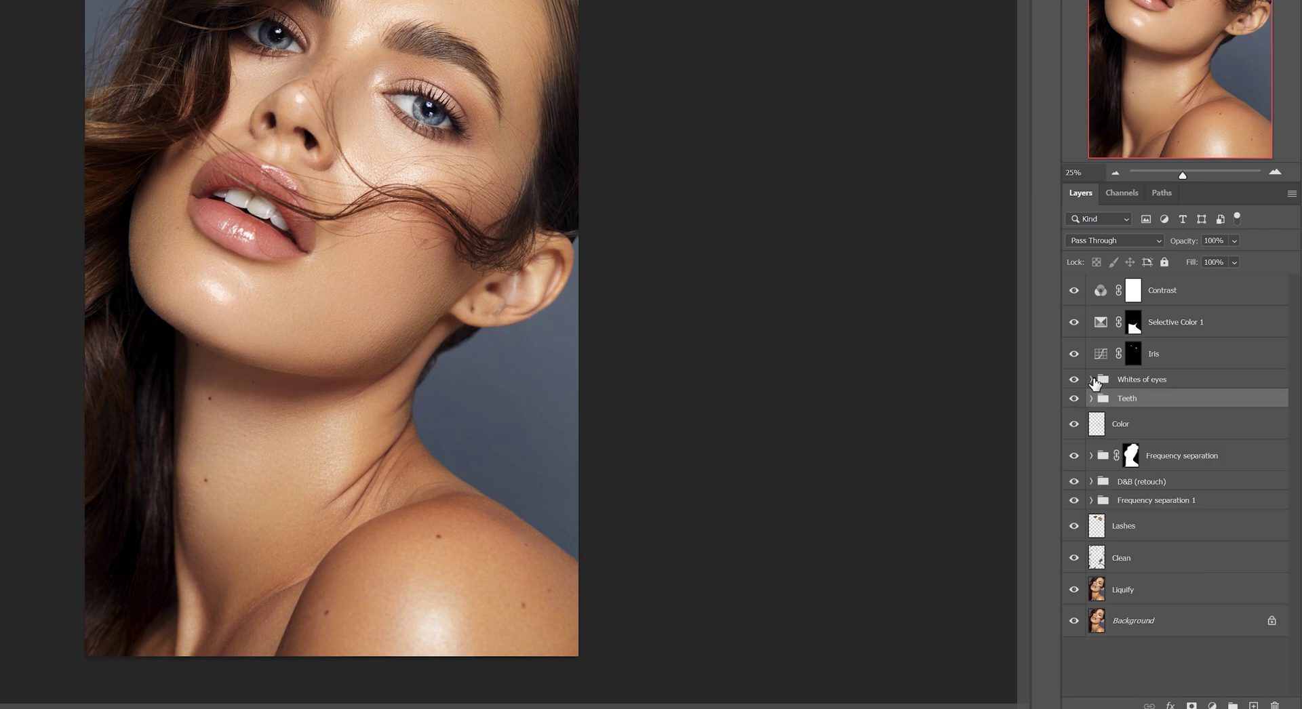
Step: Compare the portrait with and without the Iris layer and inspect the Selective Color 1 layer
left_click(1087, 361)
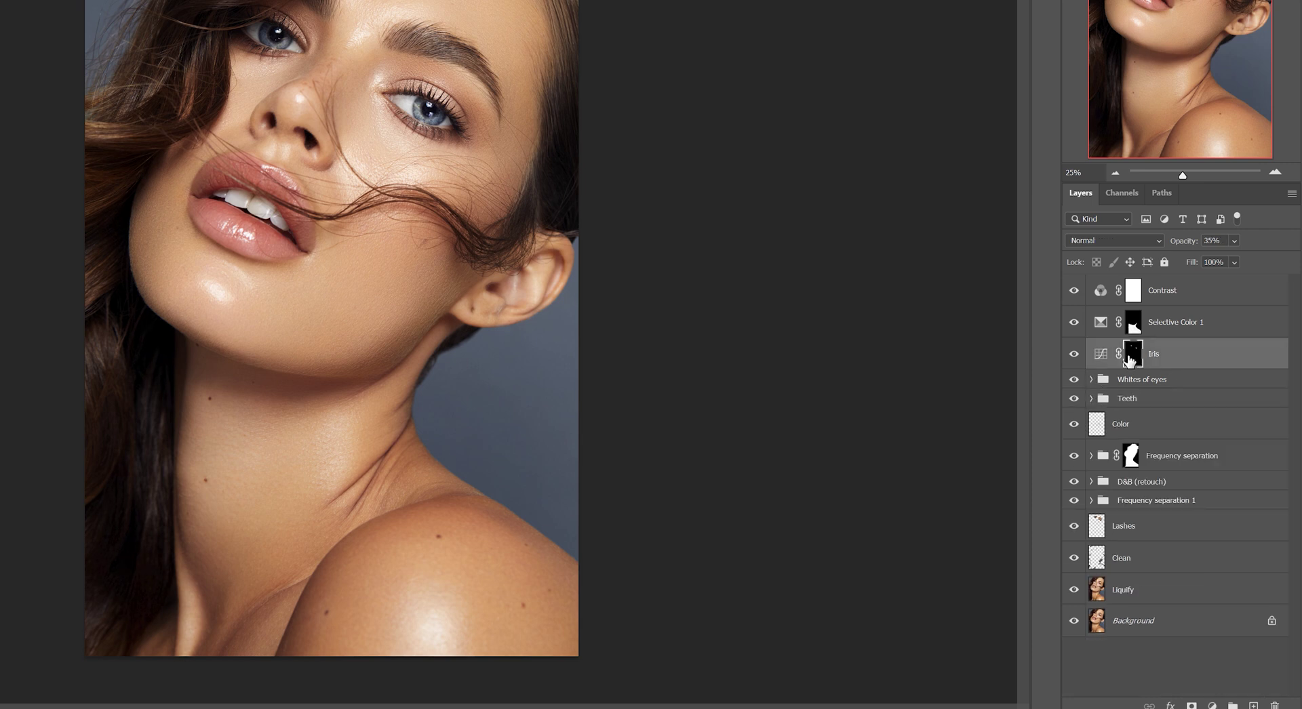
left_click(1074, 353)
left_click(1074, 354)
left_click(1200, 305)
left_click(1181, 328)
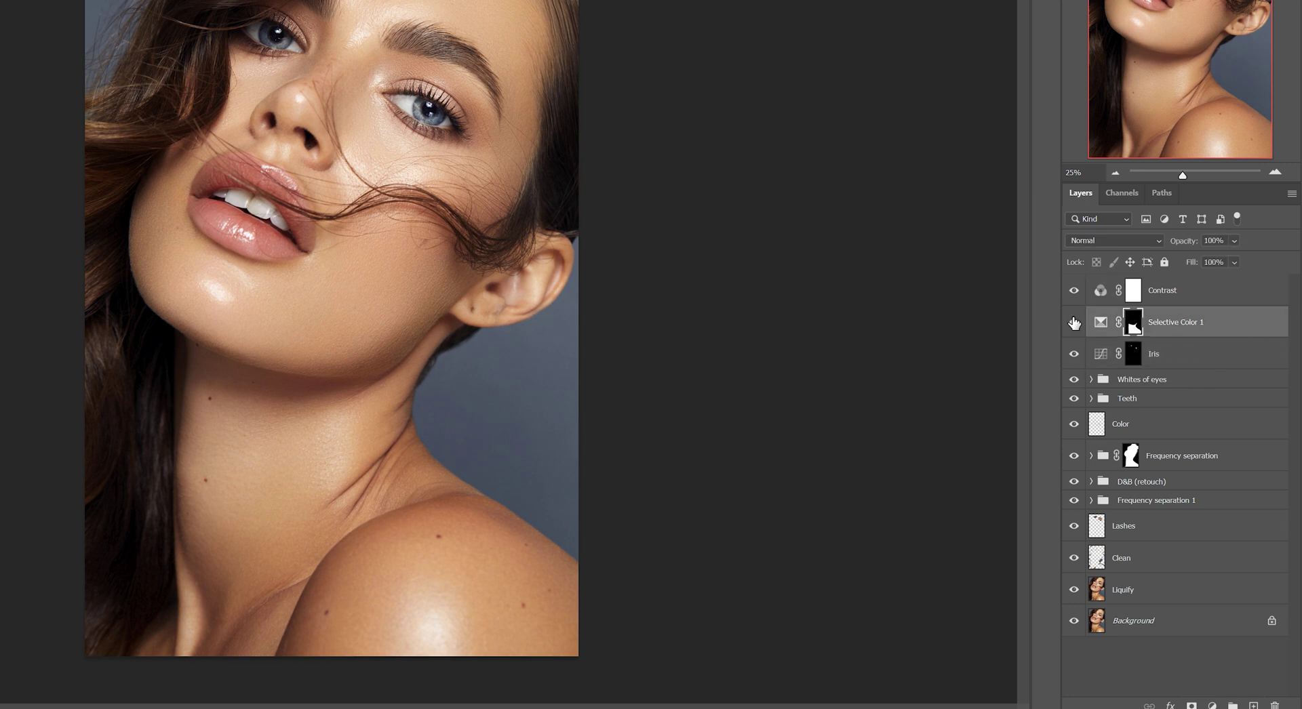
Step: Compare the portrait with and without the Contrast layer
left_click(1207, 299)
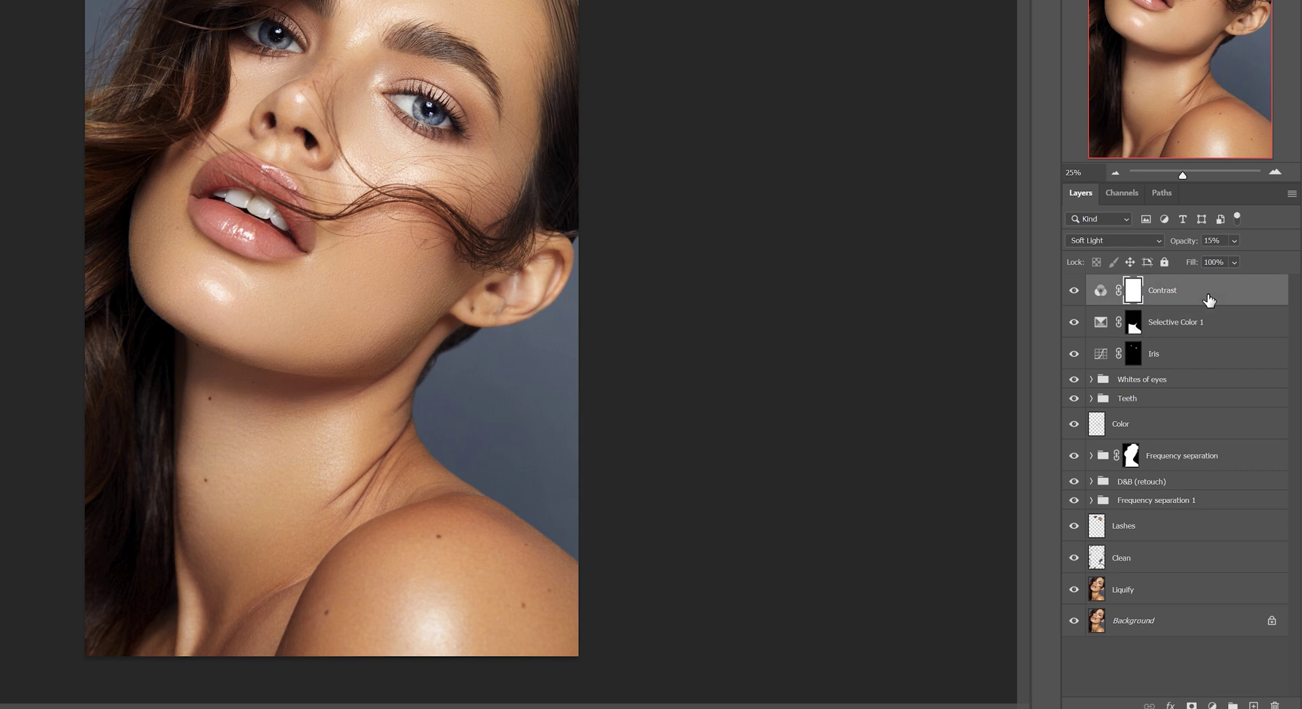
left_click(1075, 291)
left_click(1075, 292)
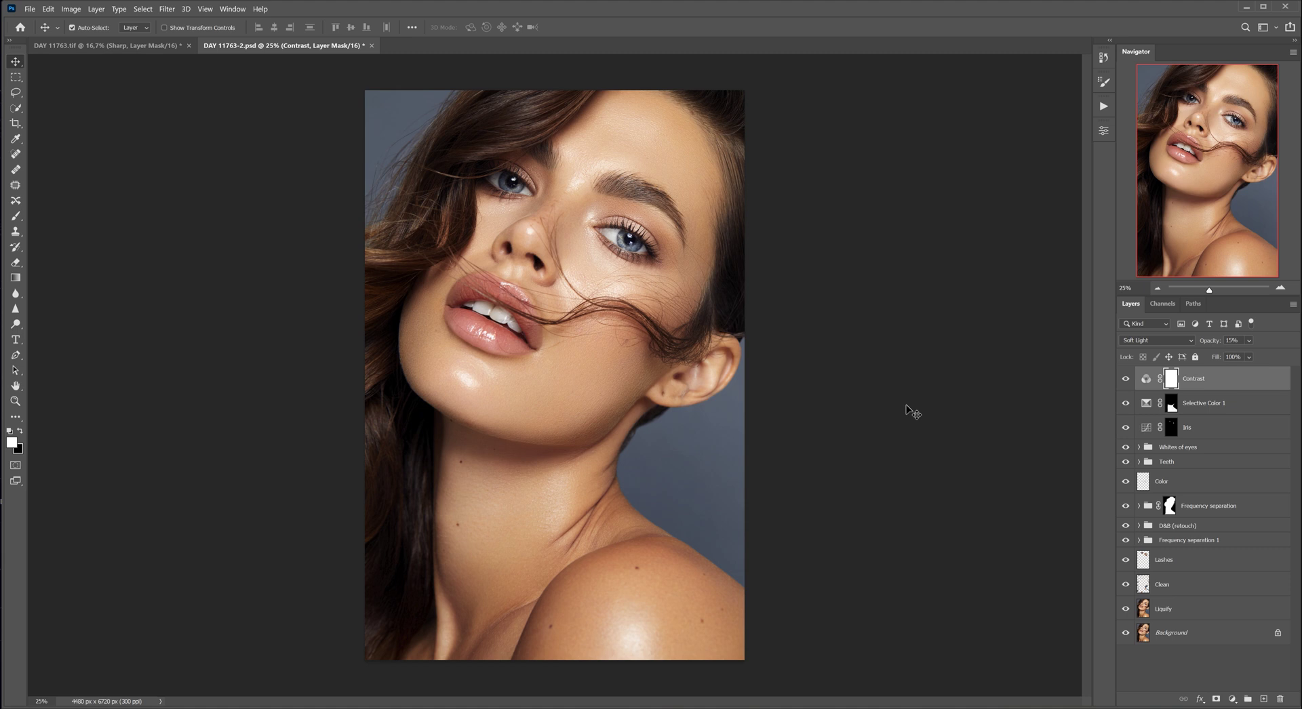
Step: Show the custom retouching action set in the list of recorded actions
left_click(1104, 107)
left_click(984, 130)
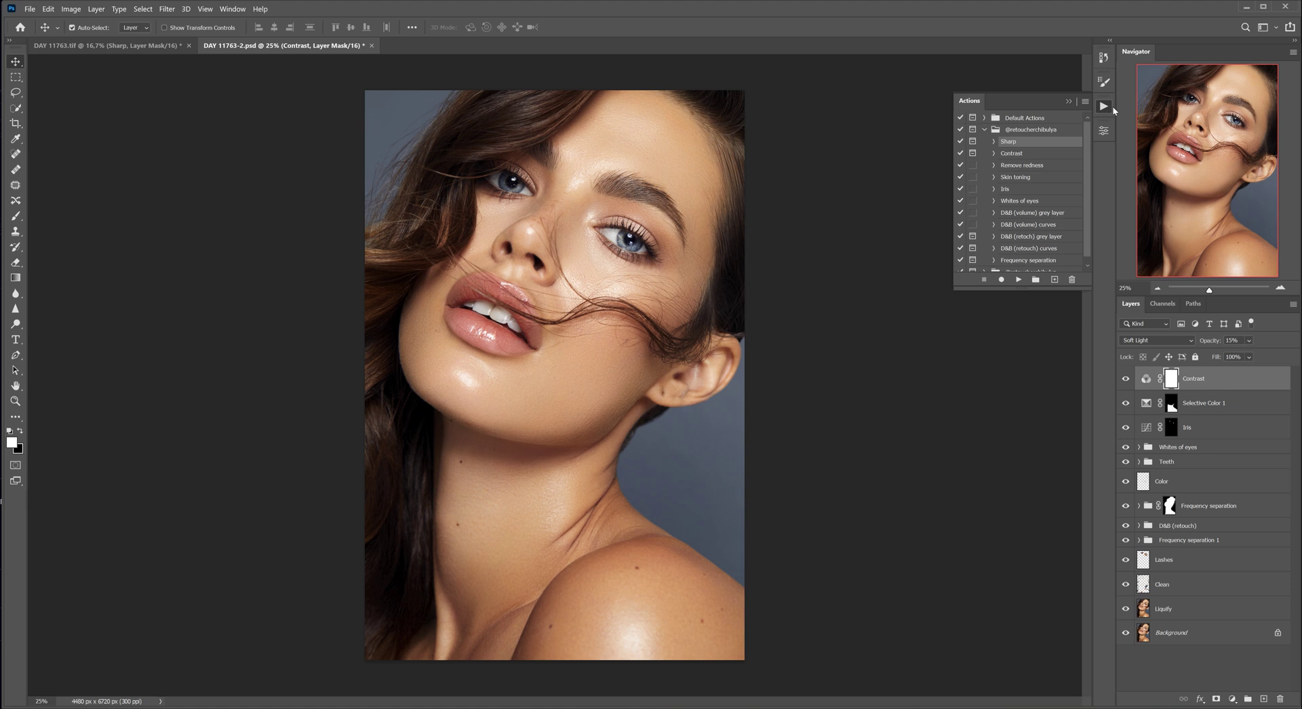